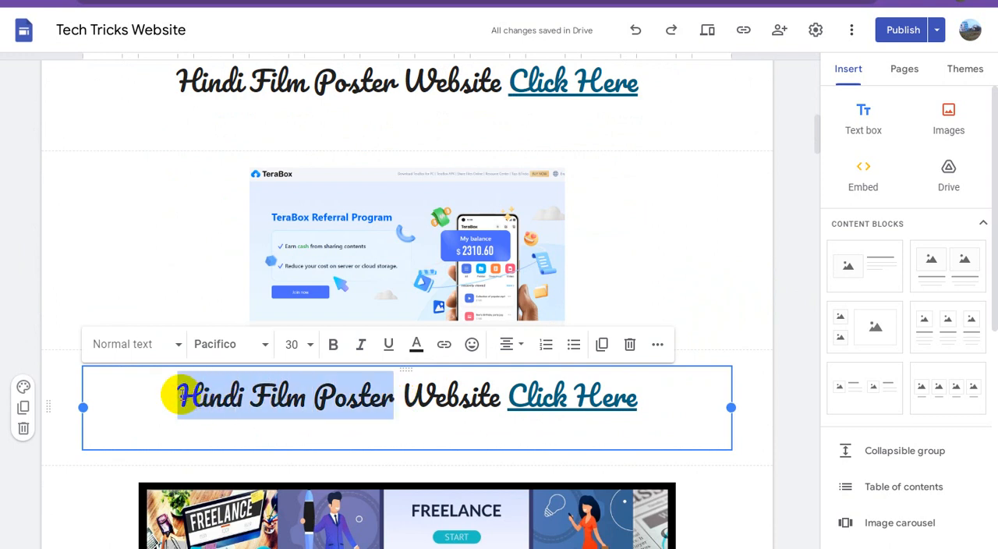
# Replace "Hindi Film Poster" with "Referal Programme" in the caption beneath the TeraBox Referral Program image.
pyautogui.write('Referal')
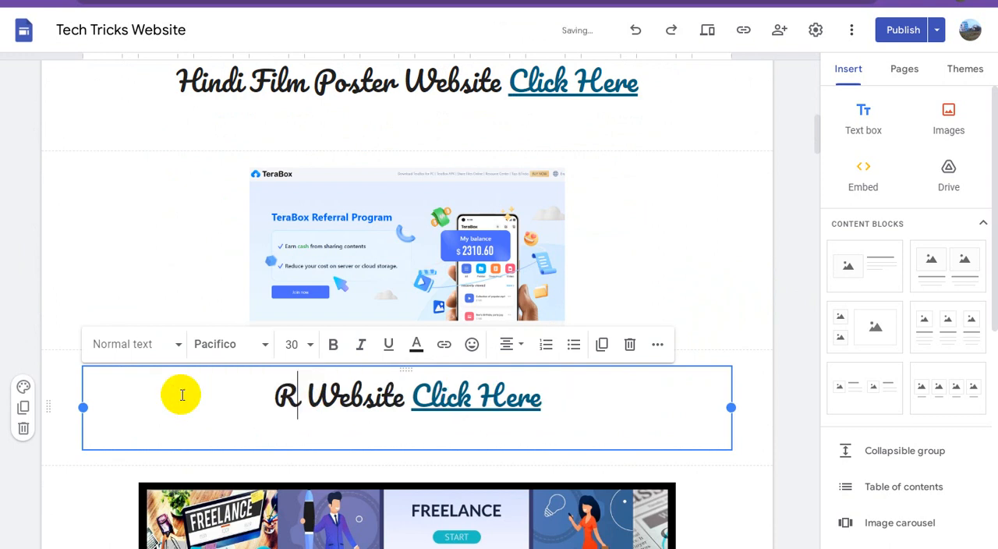
pyautogui.write(' Pro')
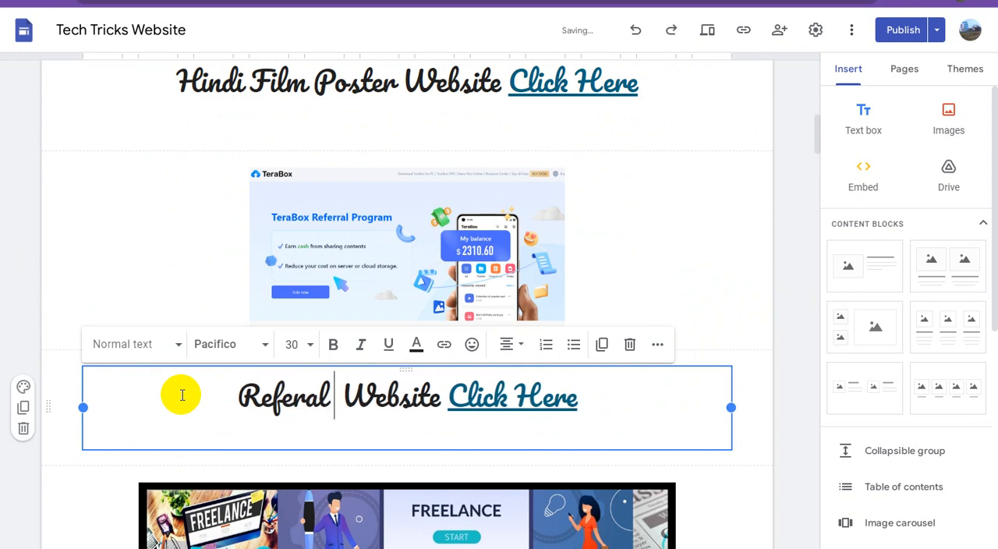
pyautogui.write('gramme')
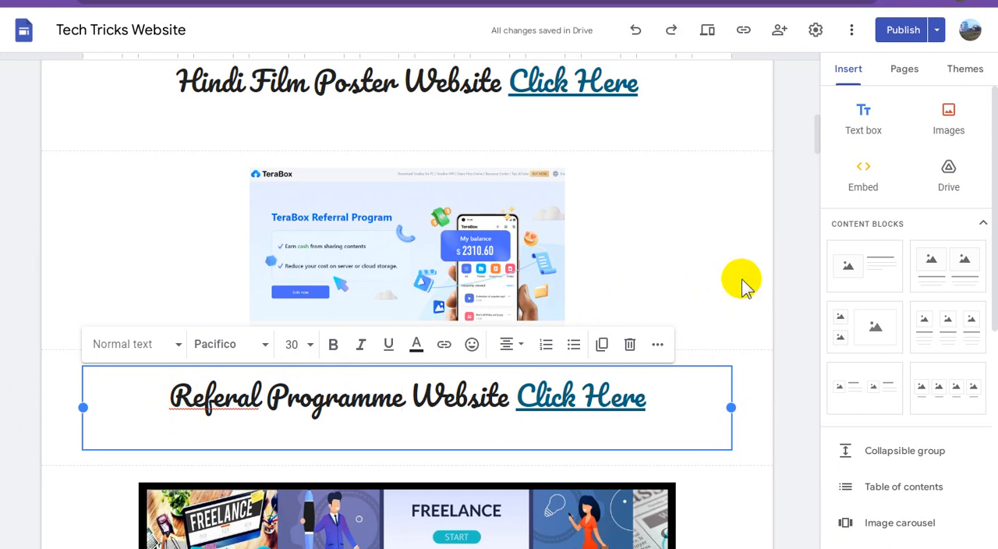
pyautogui.click(635, 364)
# Examine the link targets of the Content Writer image and of the "Click Here" text in the caption beneath it.
pyautogui.scroll(-2, 646, 352)
pyautogui.scroll(-5, 652, 360)
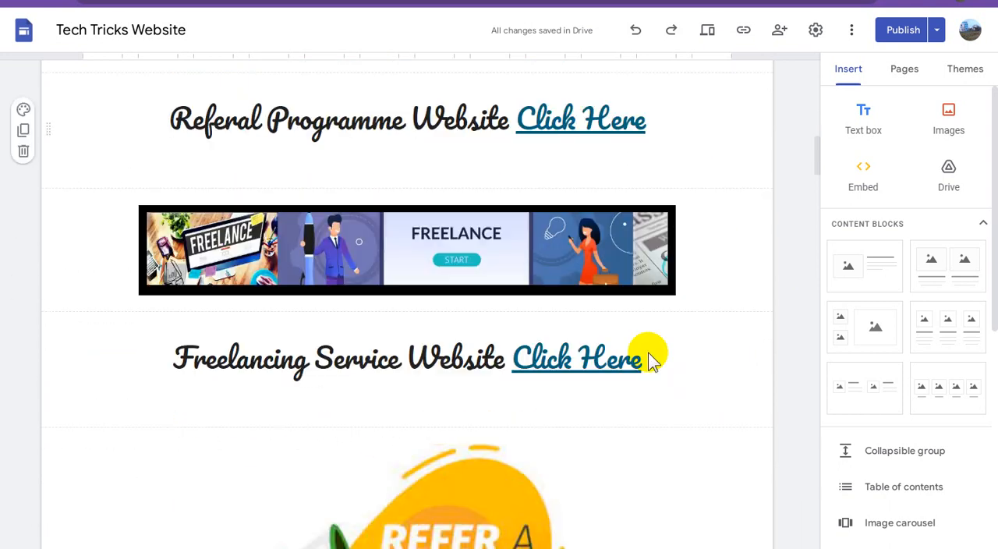
pyautogui.scroll(-3, 650, 351)
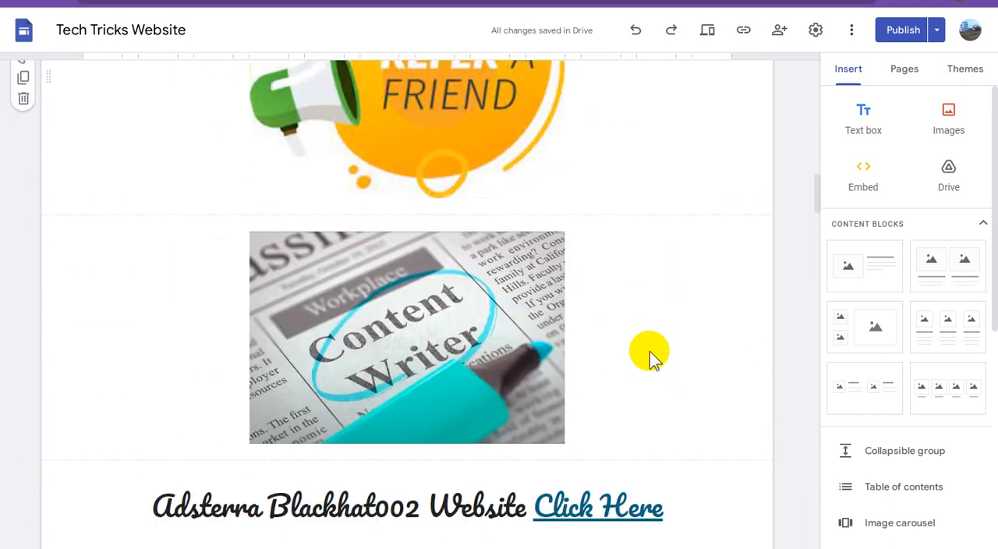
pyautogui.scroll(1, 650, 351)
pyautogui.scroll(1, 650, 351)
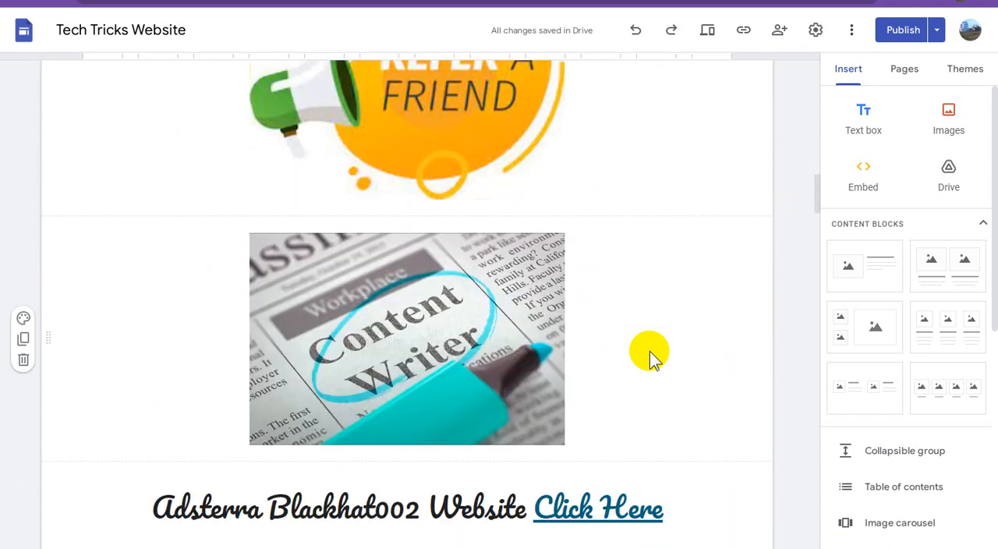
pyautogui.click(591, 503)
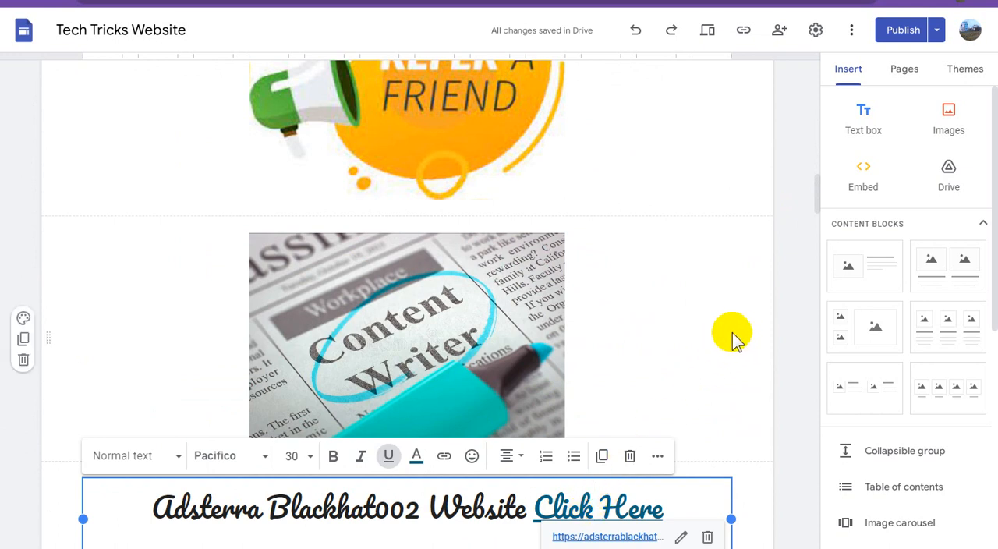
pyautogui.click(437, 319)
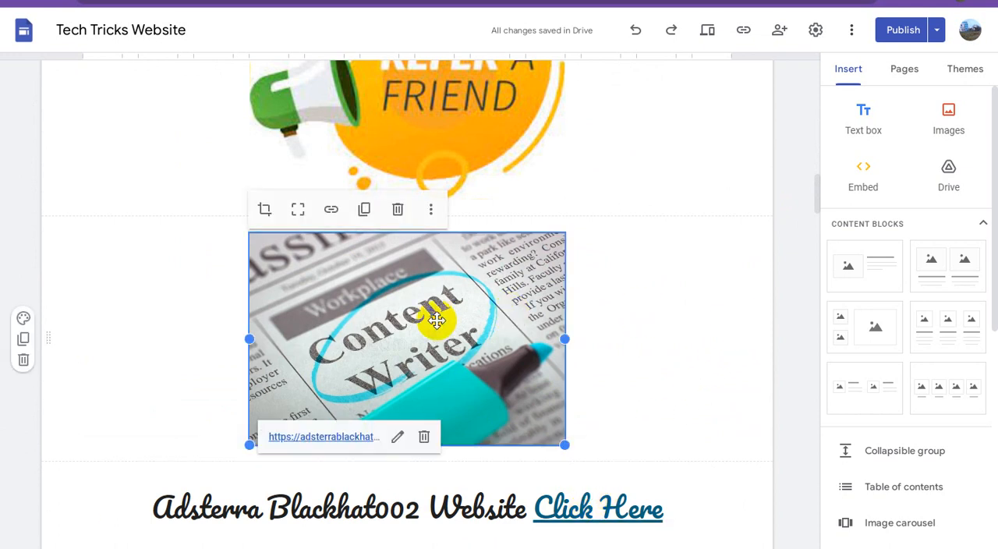
pyautogui.click(398, 437)
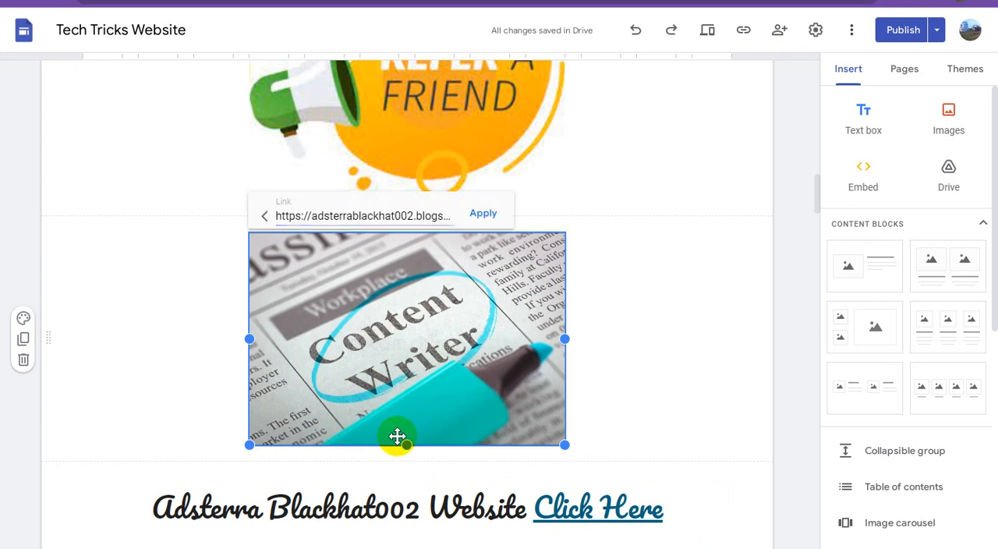
pyautogui.click(784, 263)
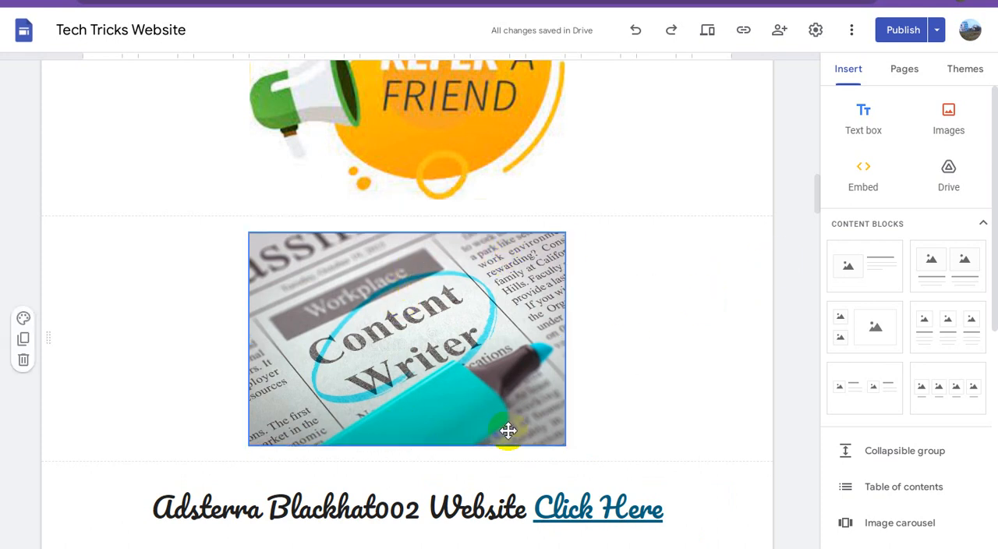
# Replace "Adsterra Blackhat002" with "Blogspot Tubes Tricks" in the caption beneath the Blogspot Tubes logo.
pyautogui.scroll(-2, 508, 430)
pyautogui.scroll(-3, 404, 443)
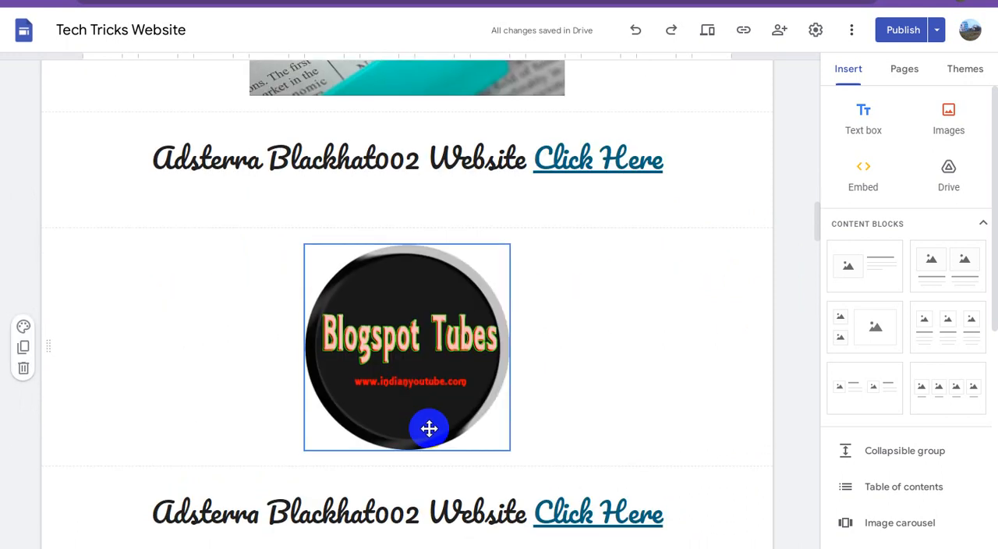
pyautogui.scroll(-3, 429, 428)
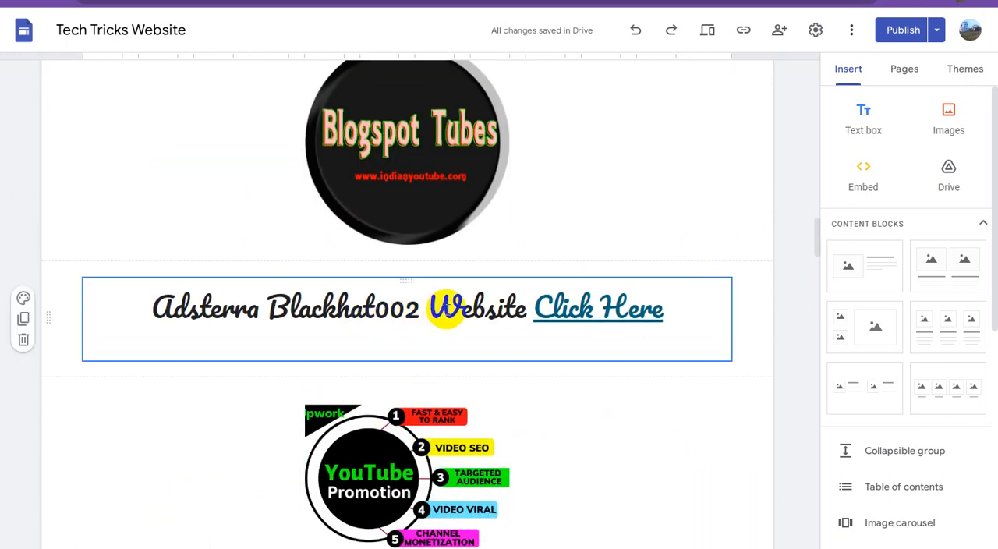
pyautogui.click(408, 306)
pyautogui.moveTo(394, 310); pyautogui.dragTo(150, 311)
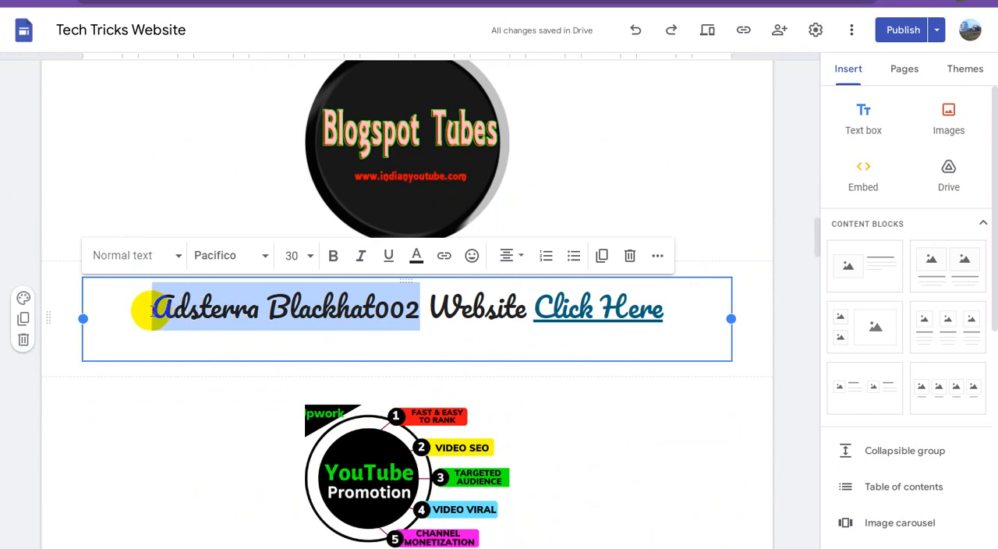
pyautogui.write('Blogspot')
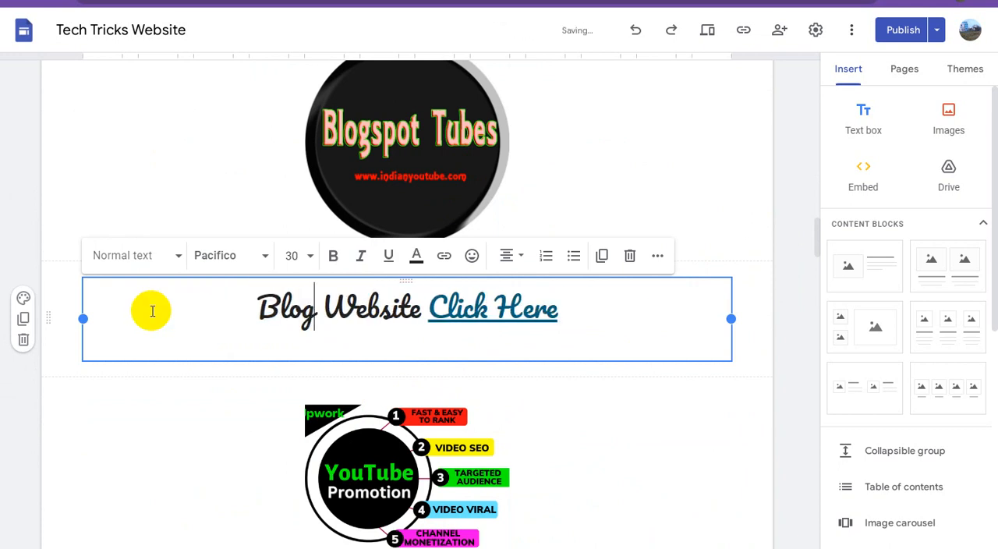
pyautogui.write(' Tubes')
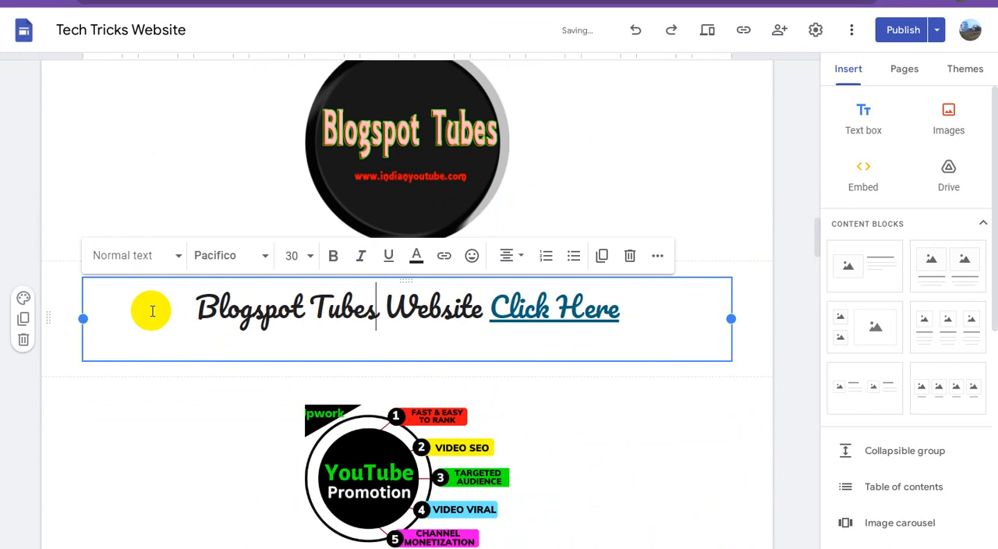
pyautogui.write(' Tricks')
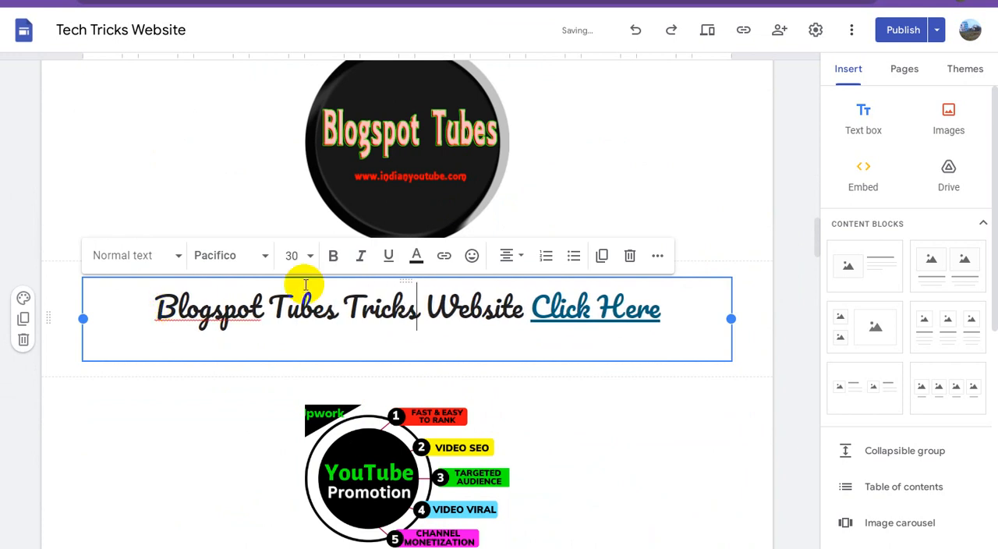
pyautogui.click(780, 205)
# Check the YouTube Promotion image's link and change the site name in the caption beneath it to "Adsterra Blackhat Tricks".
pyautogui.click(647, 312)
pyautogui.scroll(-4, 648, 307)
pyautogui.click(504, 273)
pyautogui.click(434, 212)
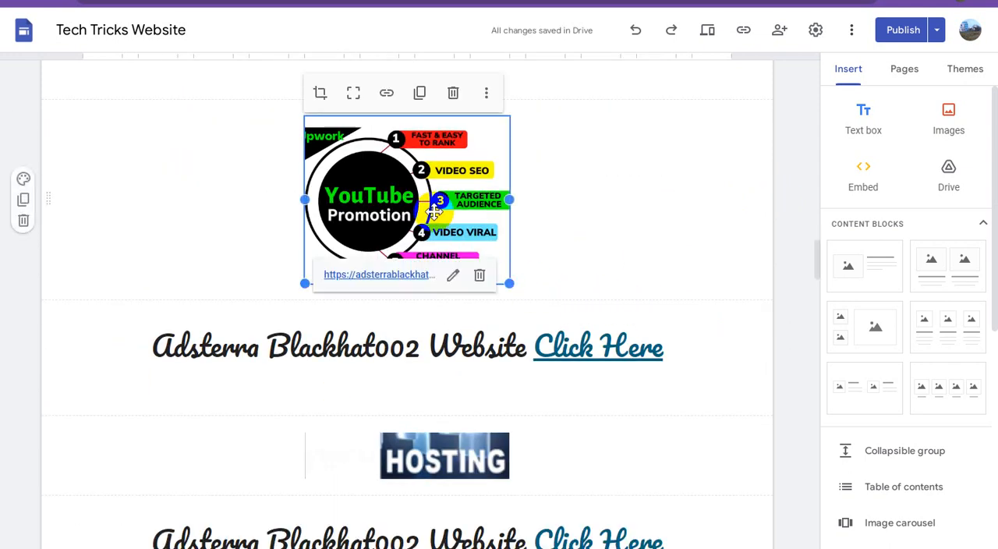
pyautogui.click(453, 278)
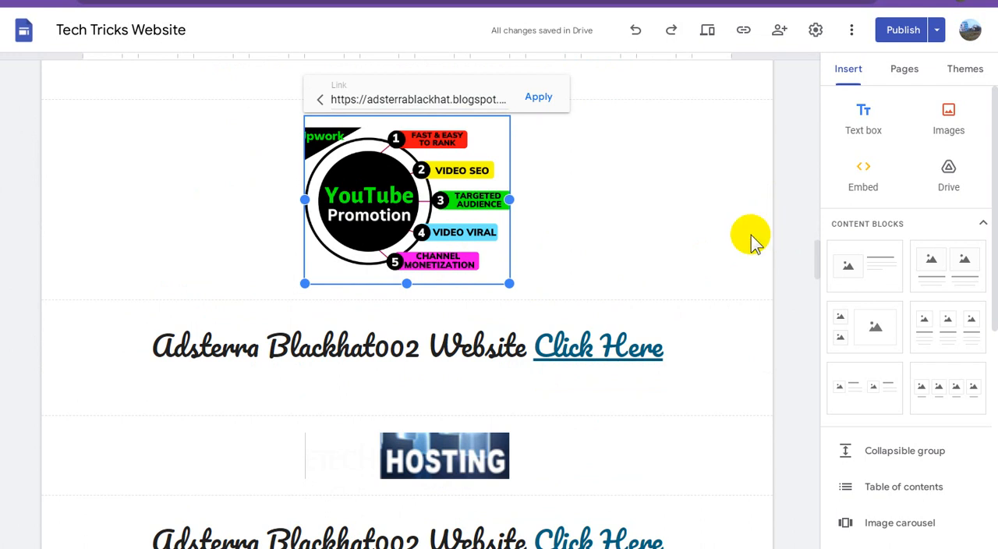
pyautogui.click(384, 329)
pyautogui.click(375, 344)
pyautogui.moveTo(375, 345); pyautogui.dragTo(419, 351)
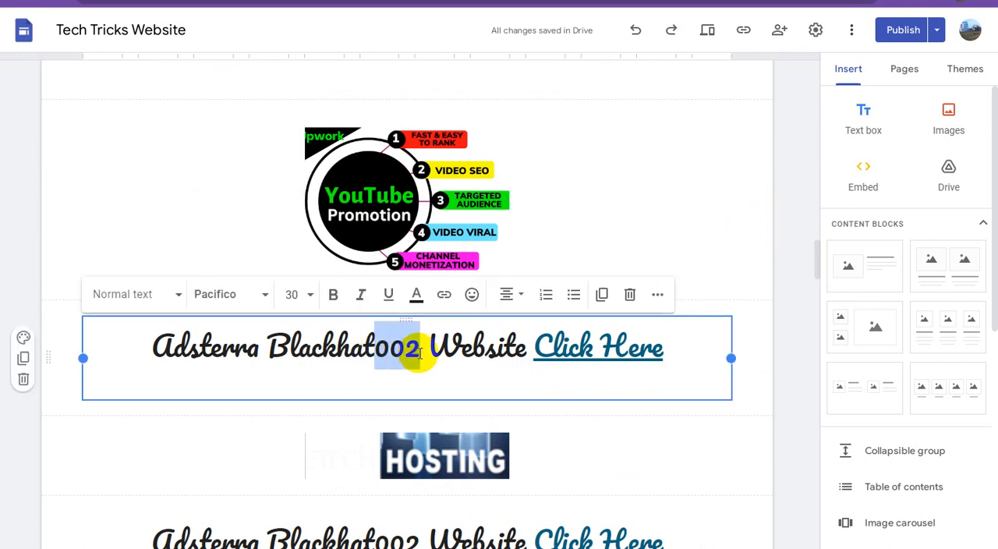
pyautogui.write('Tricks')
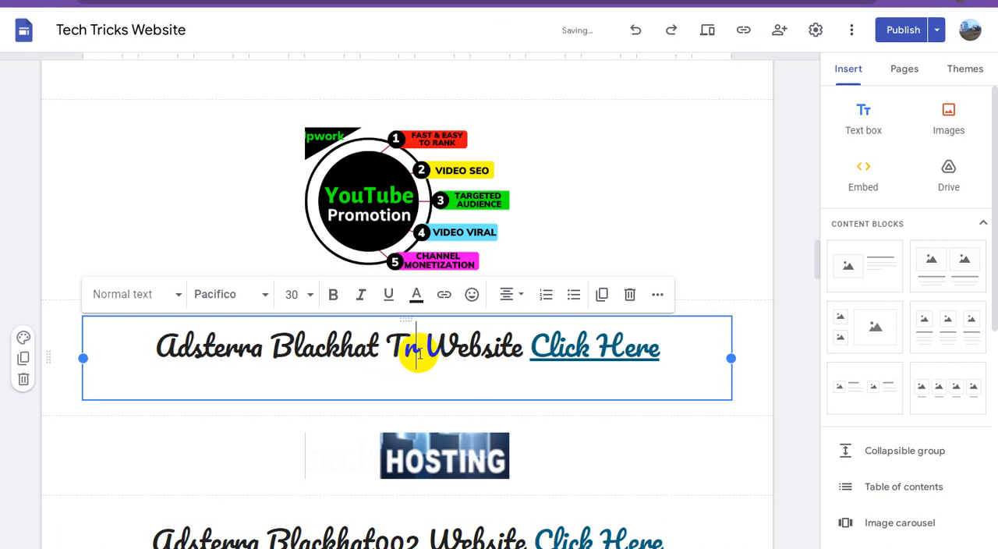
pyautogui.click(791, 241)
# Check the Hosting image's link and replace the site name in the caption beneath it with "e-Tech Video Hosting".
pyautogui.scroll(-2, 619, 307)
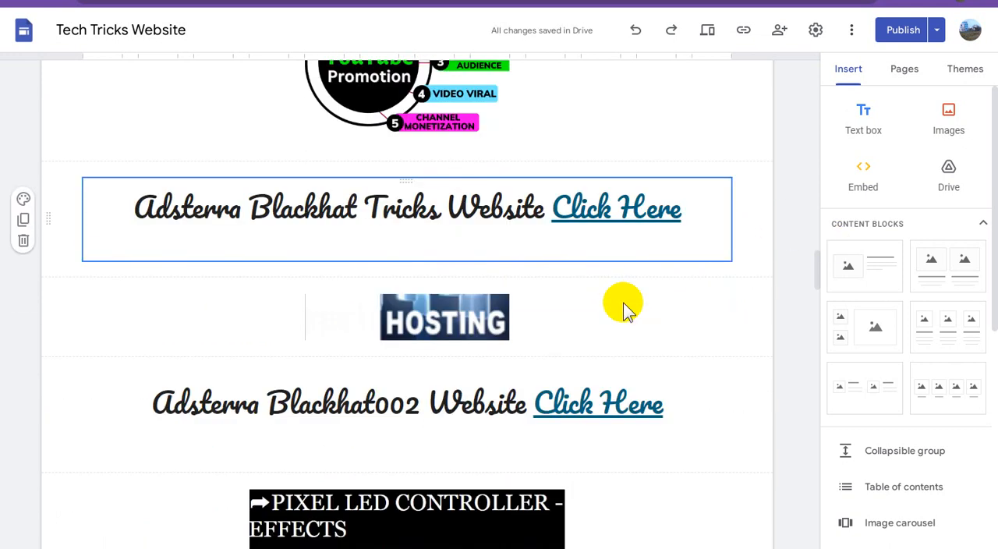
pyautogui.click(442, 304)
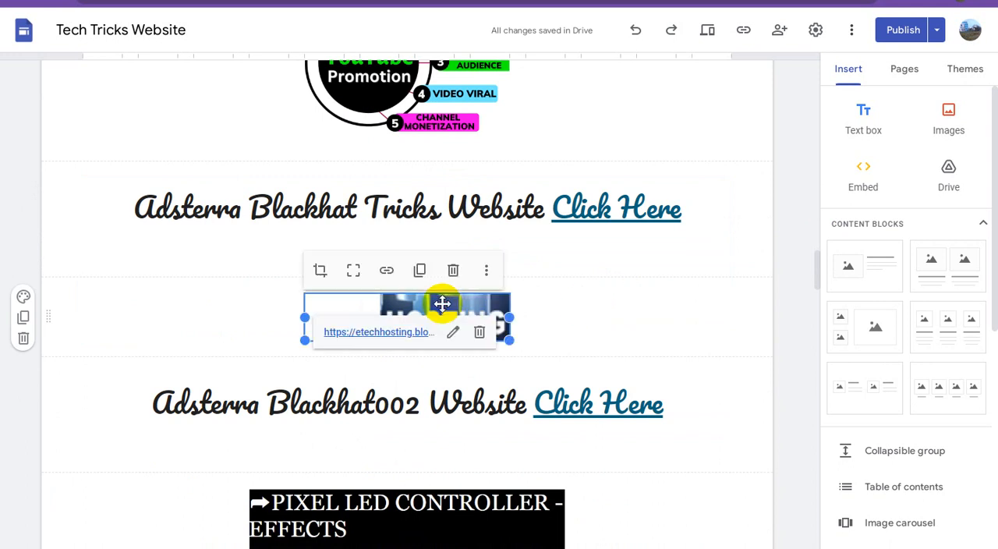
pyautogui.click(783, 273)
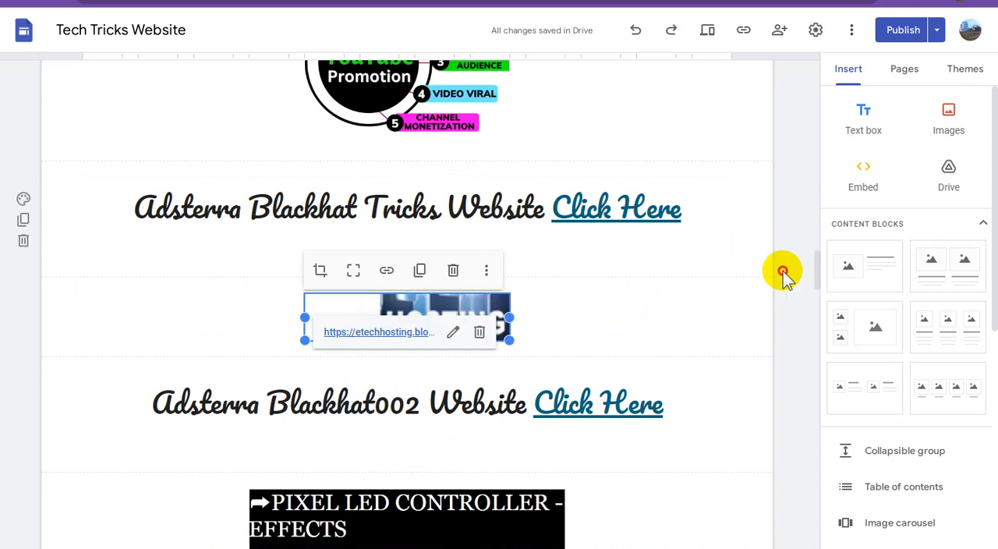
pyautogui.moveTo(419, 404); pyautogui.dragTo(156, 406)
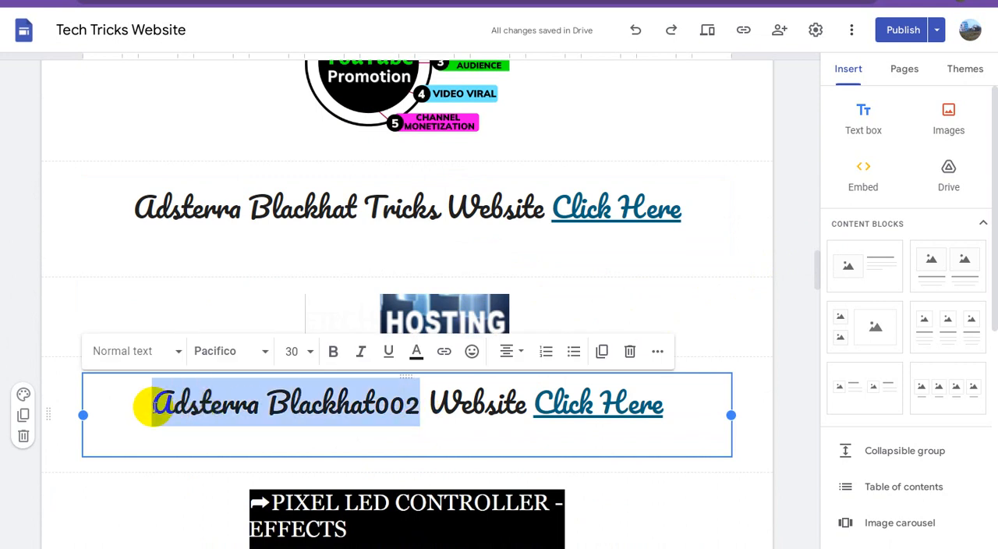
pyautogui.write('e')
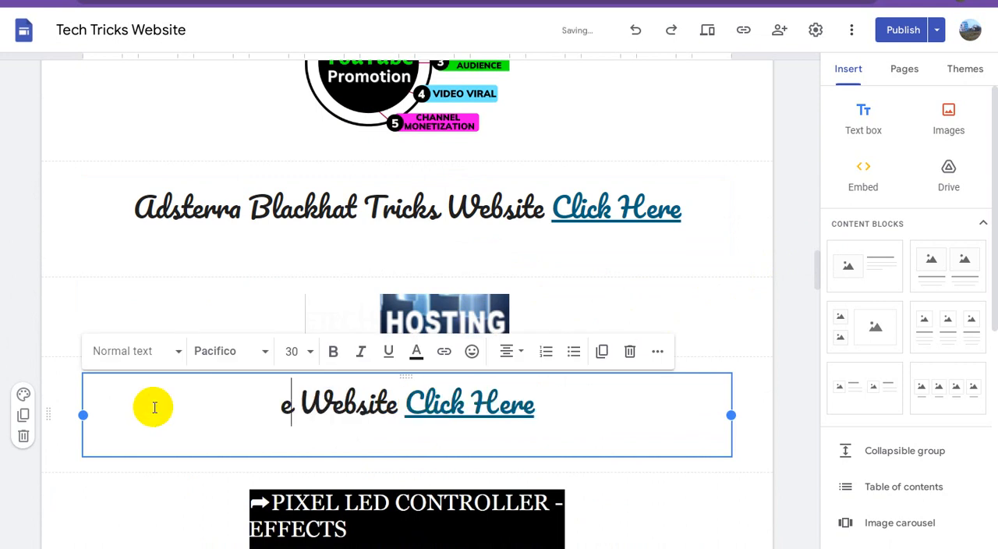
pyautogui.write('-Tech ')
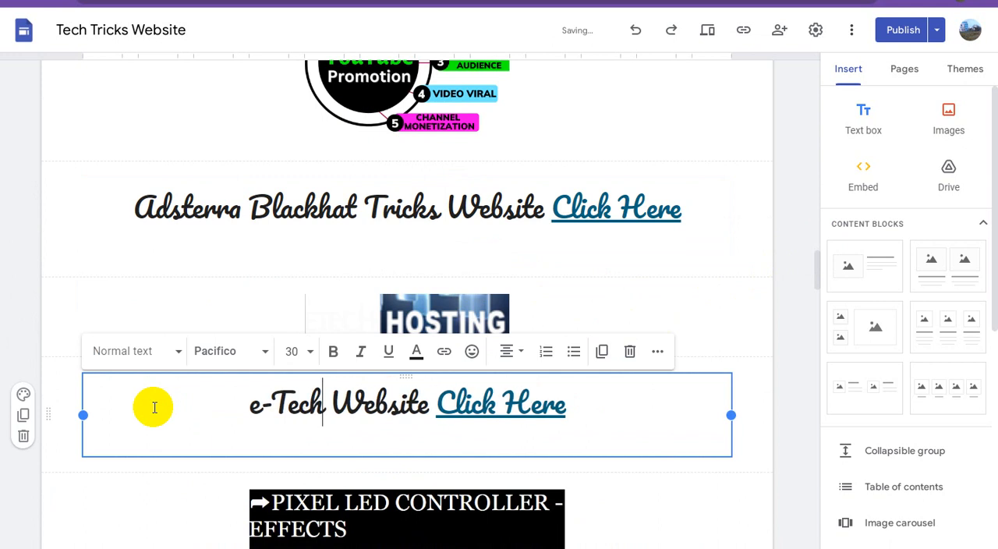
pyautogui.write('Hosting')
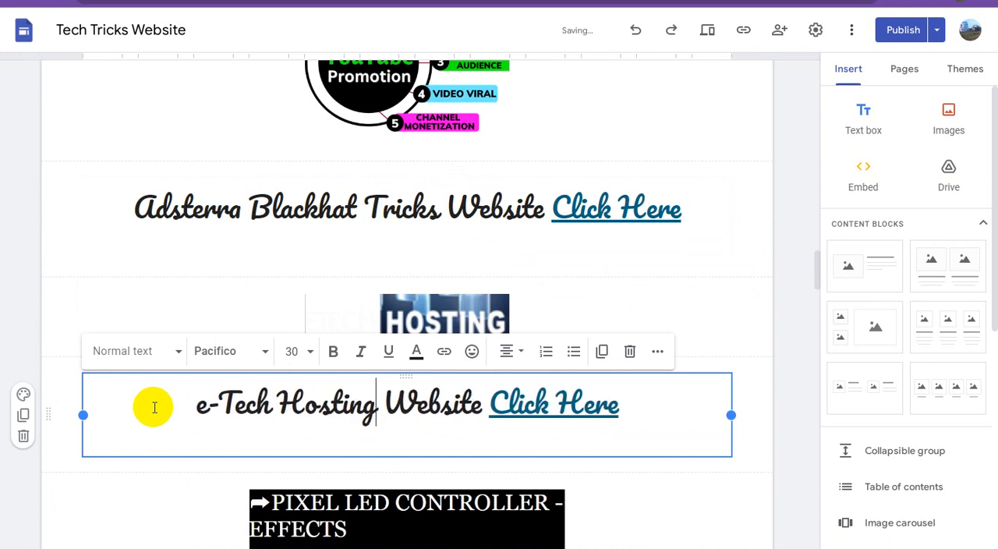
pyautogui.click(281, 398)
pyautogui.write('Video')
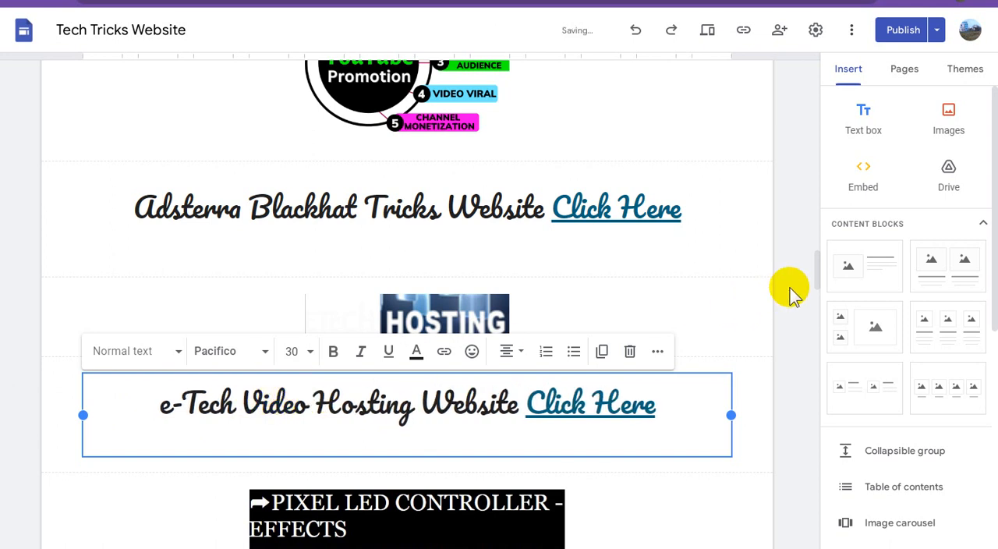
pyautogui.click(553, 335)
# Replace "Adsterra Blackhat002" with "Pixel LED Effects" in the caption beneath the Pixel LED Controller image.
pyautogui.scroll(-4, 568, 325)
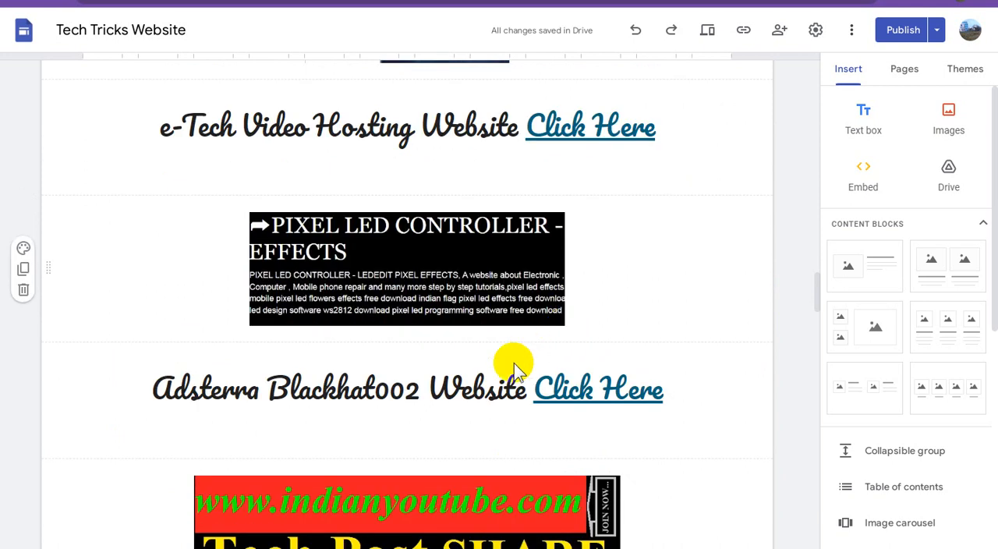
pyautogui.click(357, 388)
pyautogui.moveTo(421, 390); pyautogui.dragTo(162, 388)
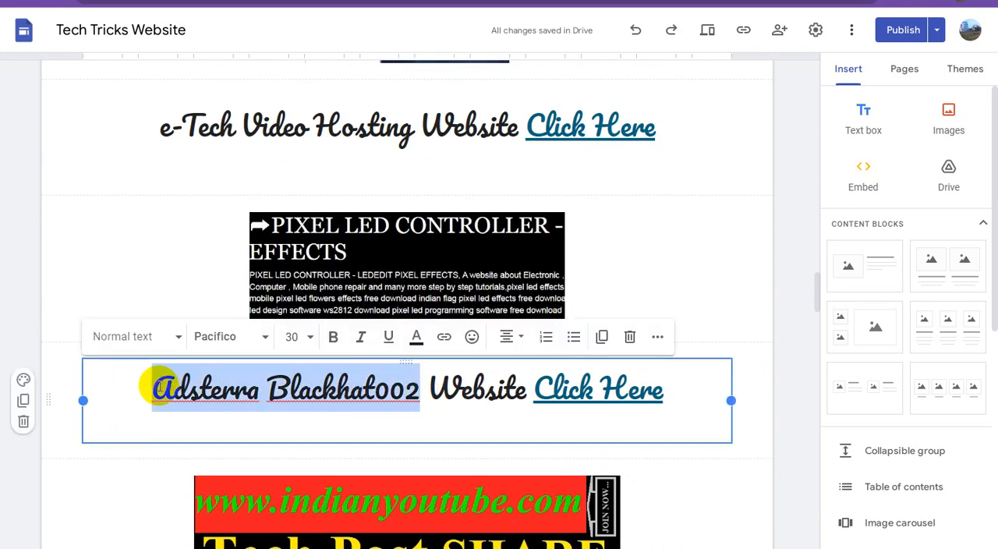
pyautogui.write('P')
pyautogui.write('ixel LE')
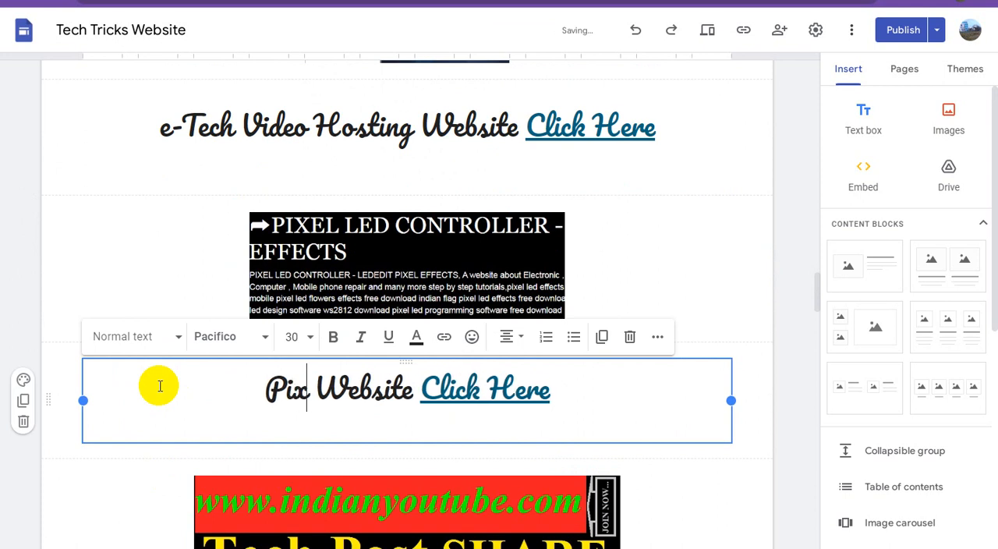
pyautogui.write('F')
pyautogui.press('BackSpace')
pyautogui.write('D Effects')
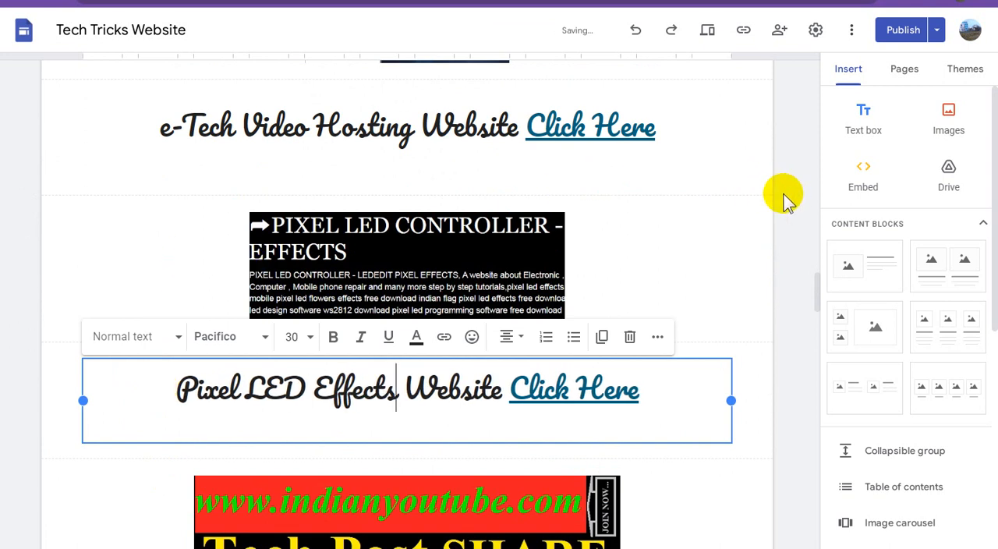
pyautogui.click(496, 326)
# Replace "Adsterra Blackhat002" with "indianyoutube.com Tech" in the caption beneath the Tech Post SHARE image.
pyautogui.scroll(-5, 503, 319)
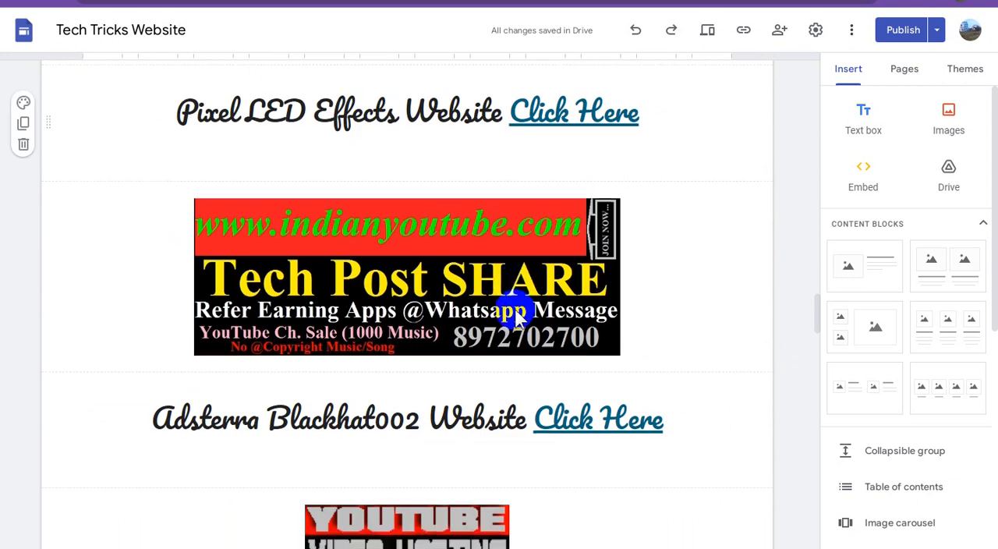
pyautogui.click(396, 353)
pyautogui.click(400, 351)
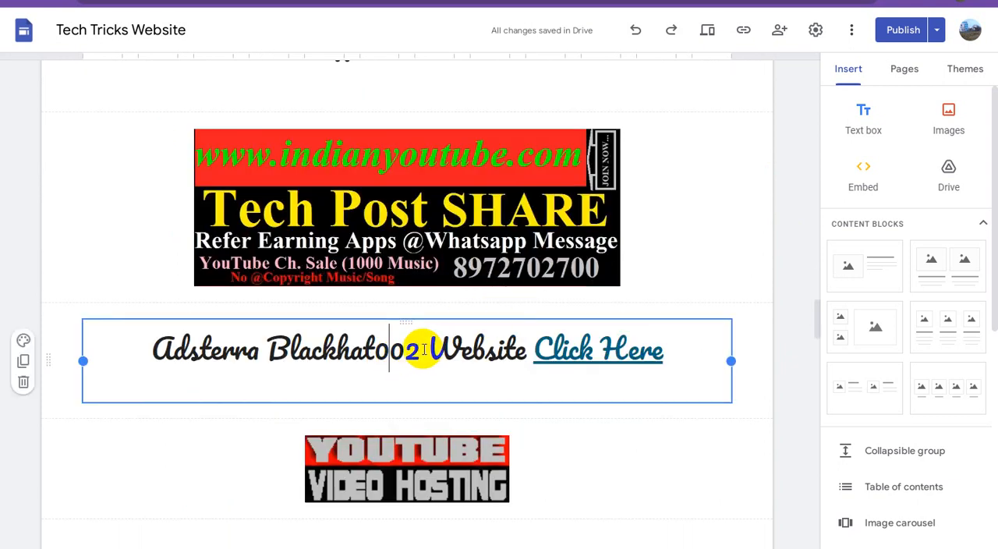
pyautogui.moveTo(417, 350); pyautogui.dragTo(156, 349)
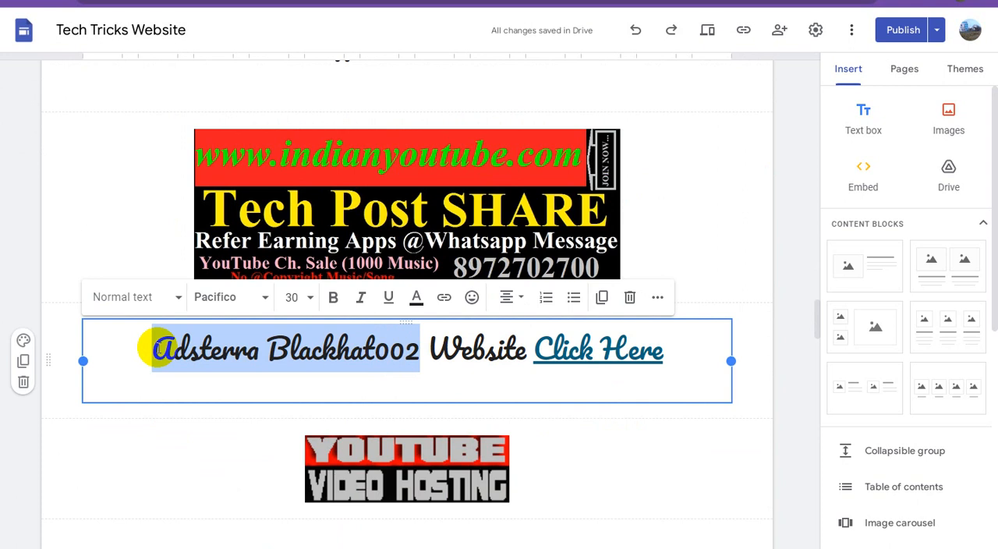
pyautogui.write('indian')
pyautogui.write('youtube.c')
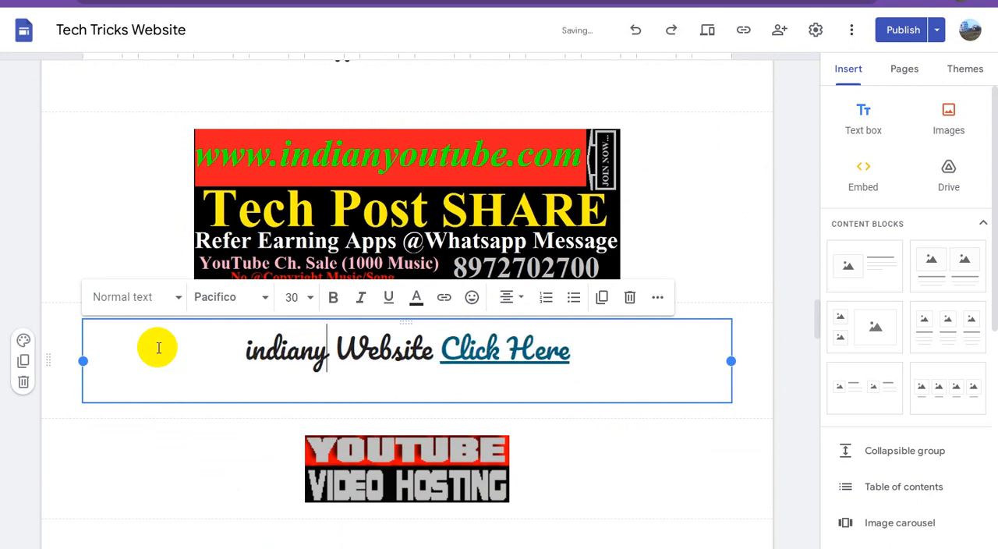
pyautogui.write('om')
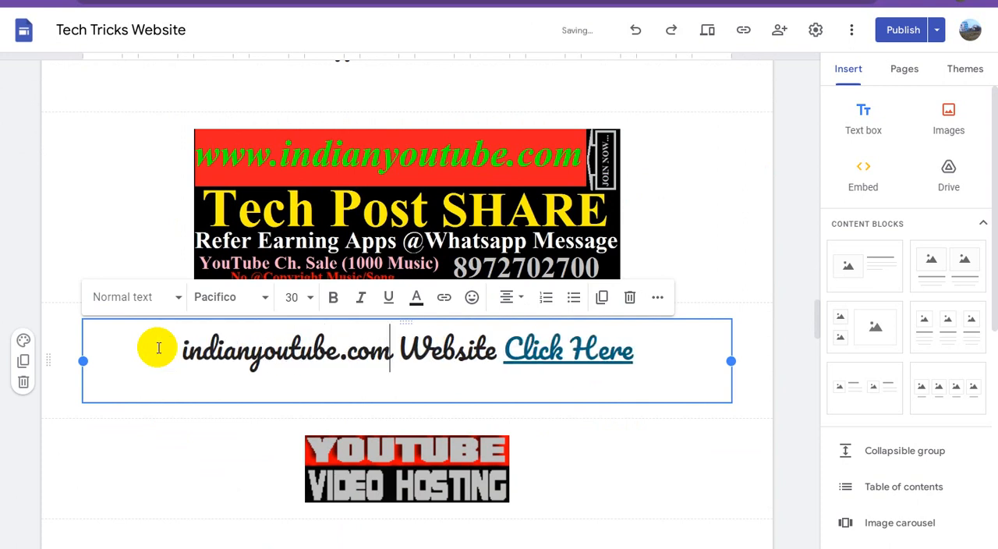
pyautogui.write(' Tech')
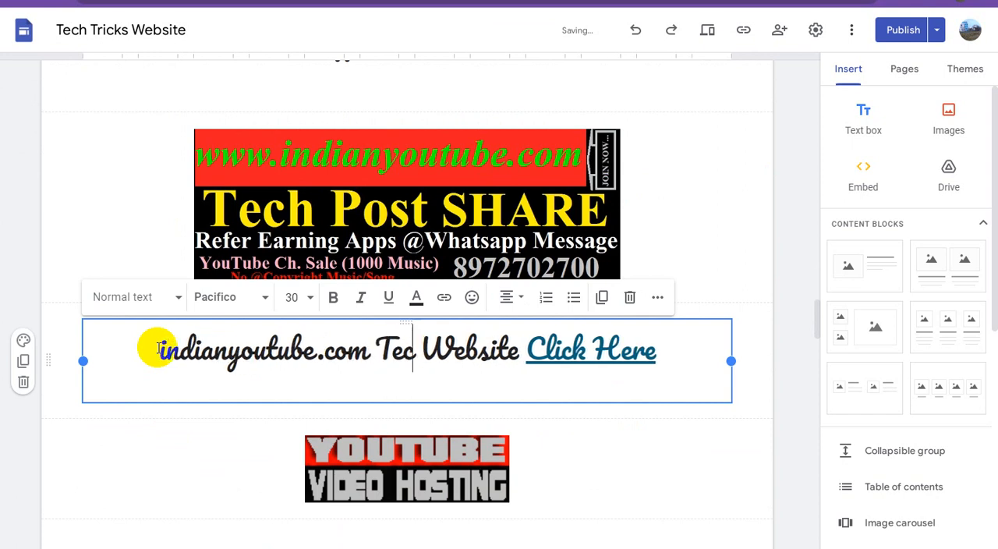
pyautogui.click(792, 216)
# Check the link of the YouTube Video Hosting image below it and replace the site name in its caption with "YouTube Video Guest Posting".
pyautogui.scroll(-3, 612, 253)
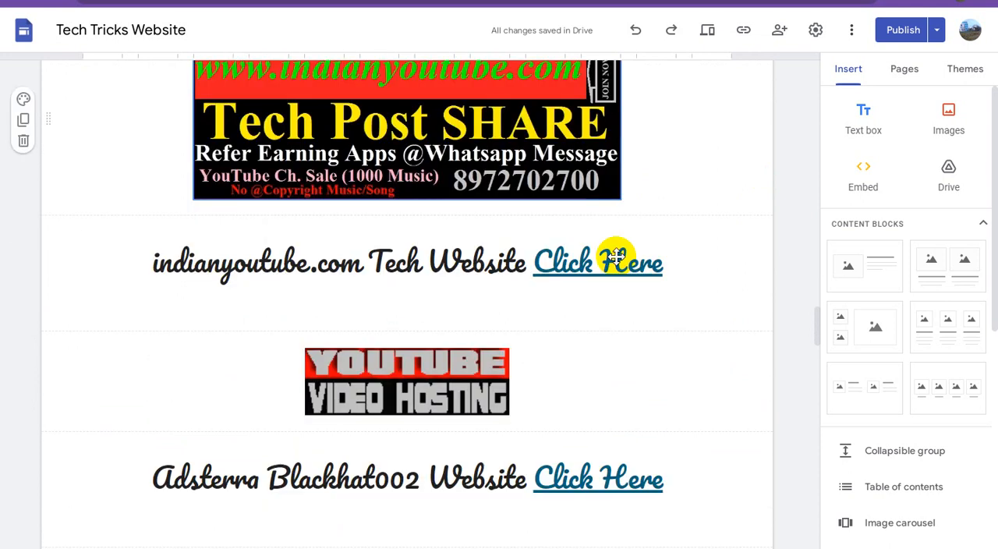
pyautogui.click(448, 243)
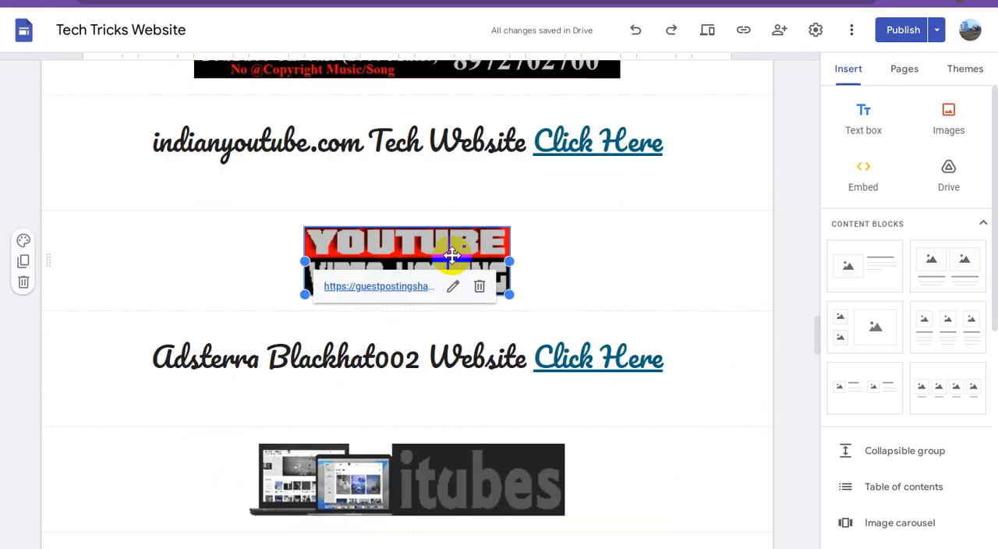
pyautogui.click(388, 204)
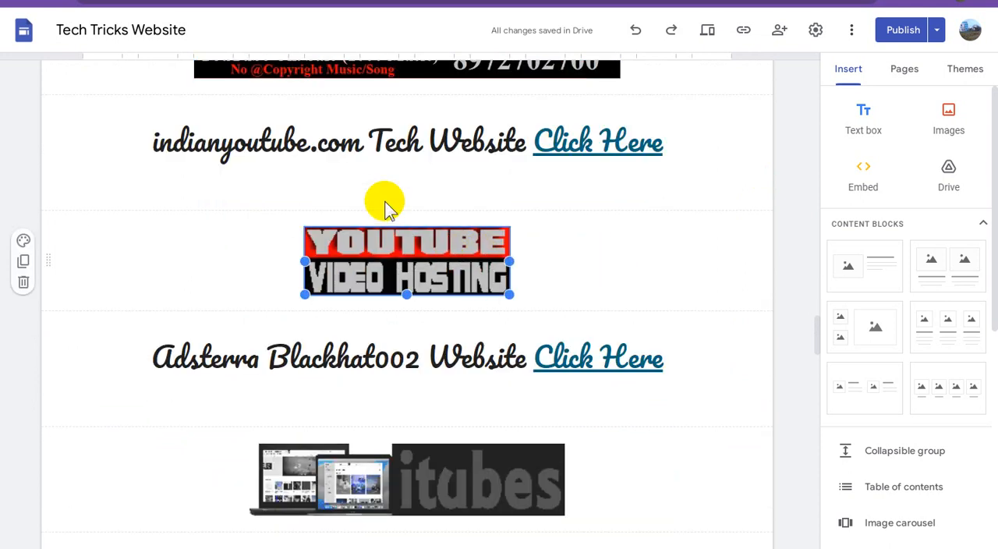
pyautogui.click(784, 200)
pyautogui.click(404, 359)
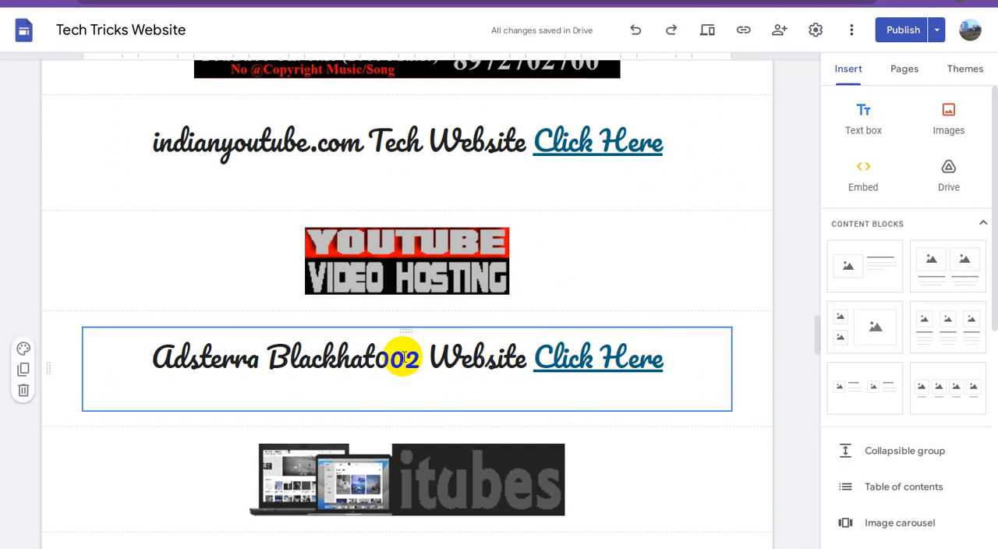
pyautogui.moveTo(419, 358); pyautogui.dragTo(122, 353)
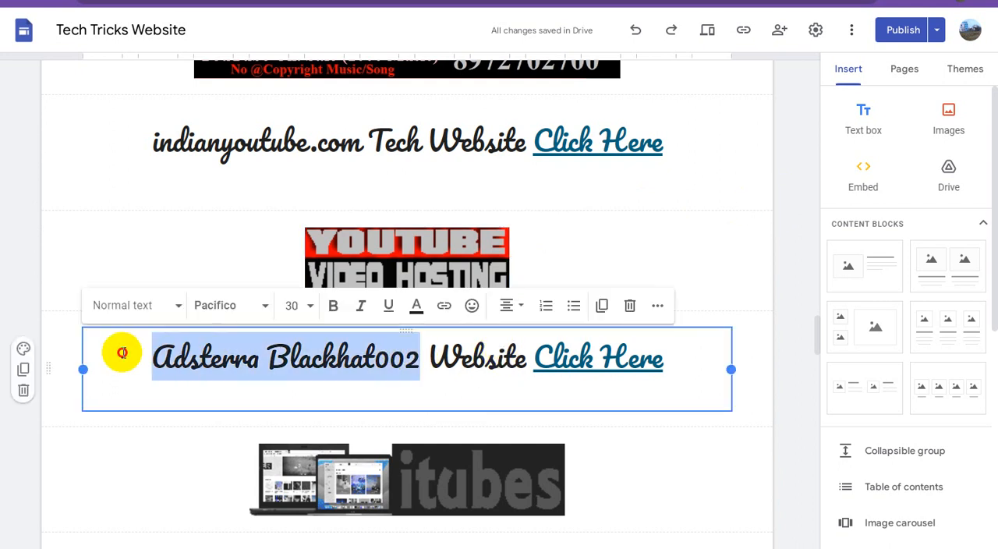
pyautogui.write('YouTub')
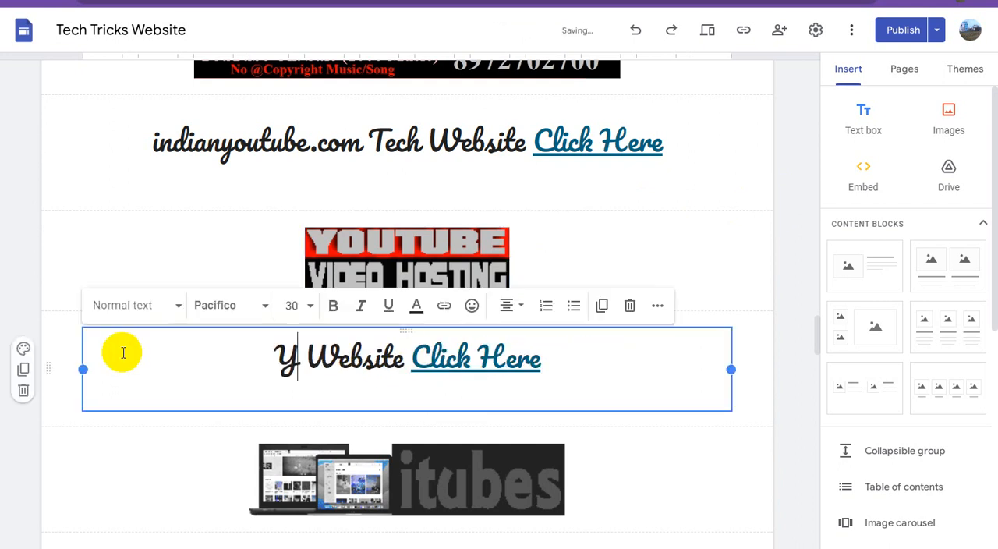
pyautogui.write('e Video G')
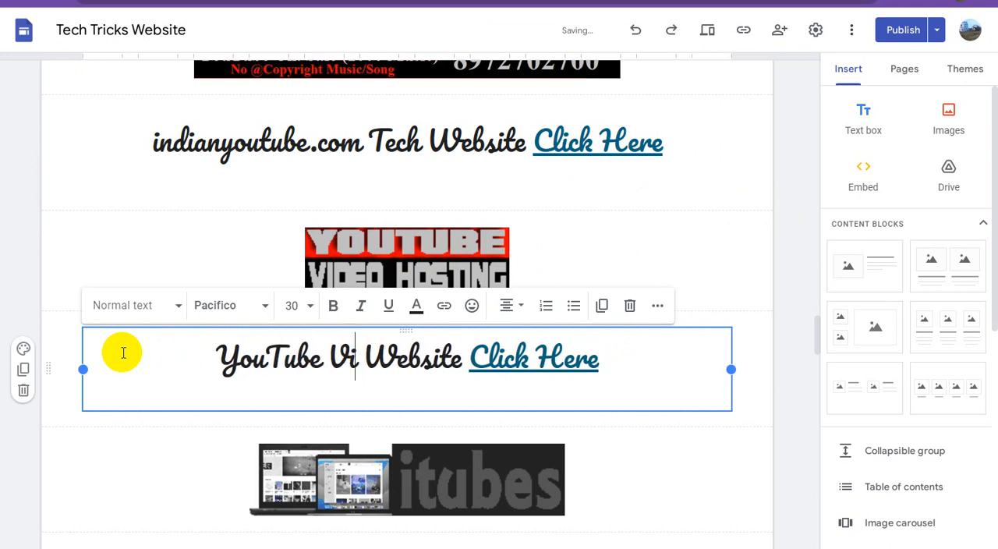
pyautogui.write('uest Po')
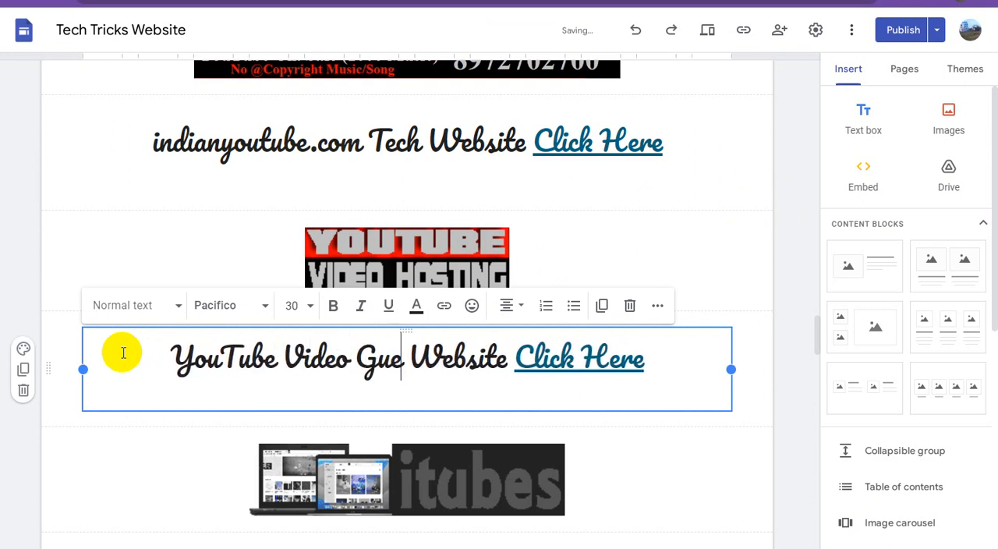
pyautogui.write('sting')
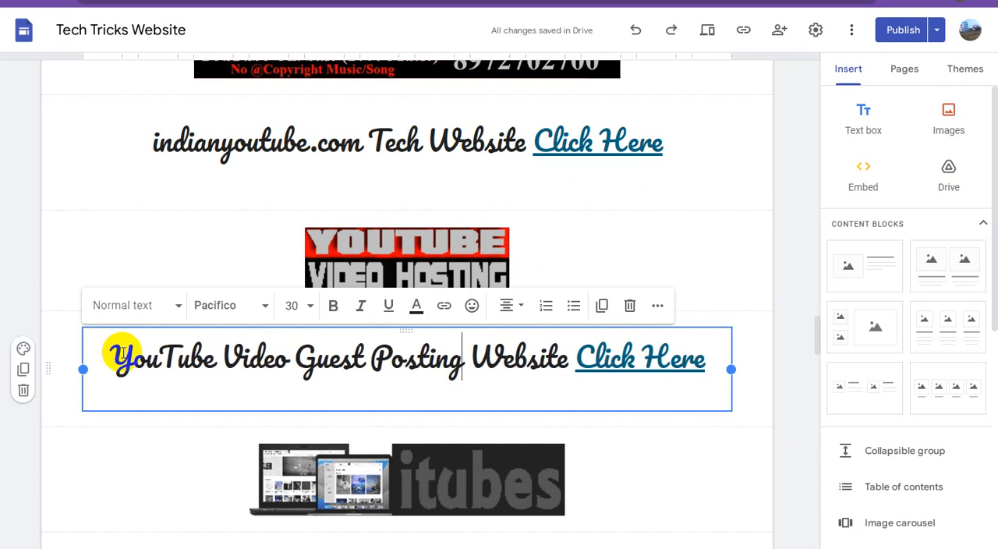
pyautogui.write('002')
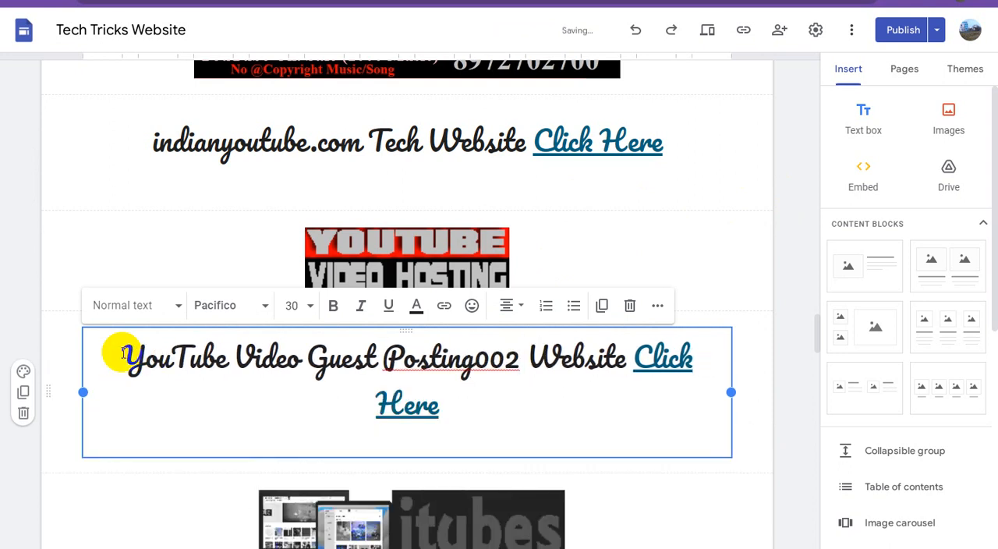
# Append "02" directly to "Posting" in the YouTube Video Guest Posting caption.
pyautogui.press('BackSpace')
pyautogui.press('BackSpace')
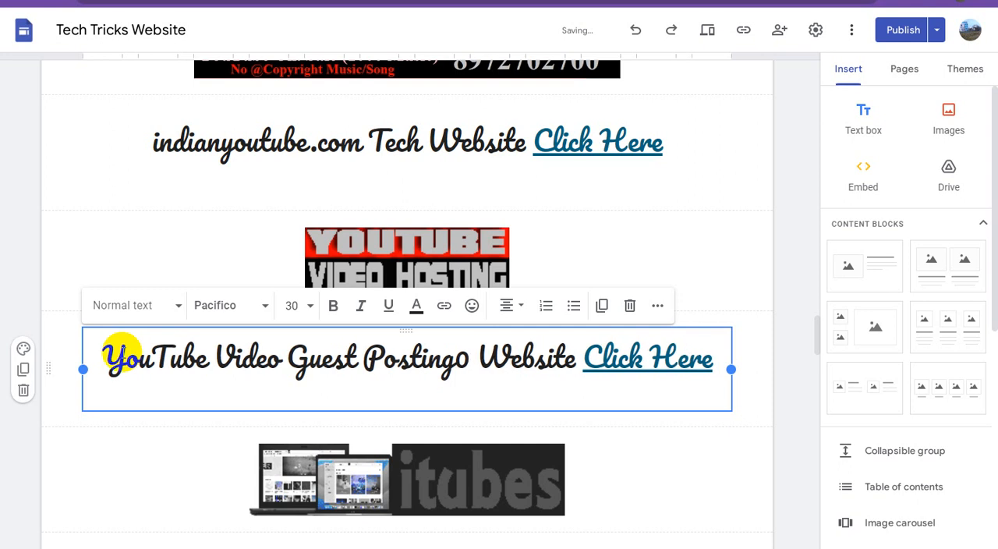
pyautogui.write('2')
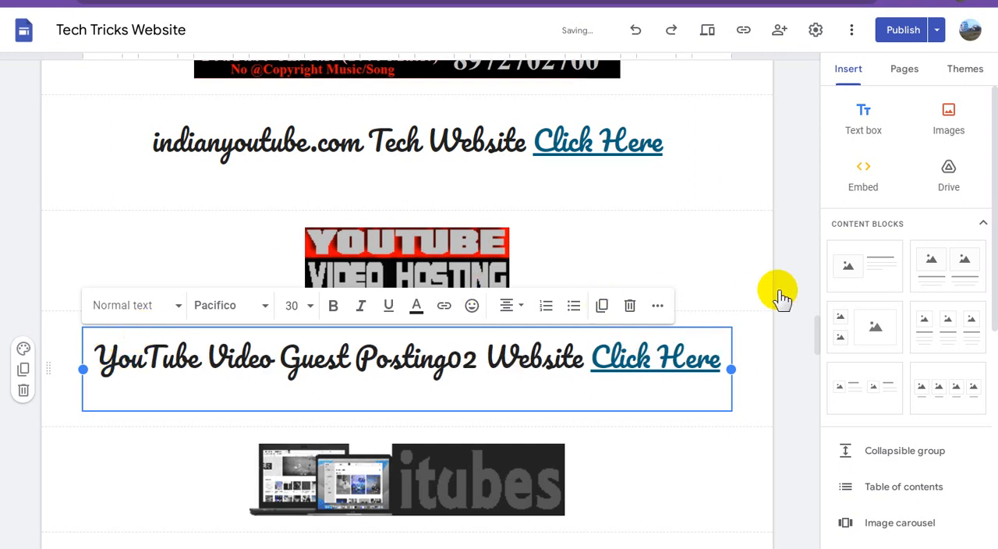
pyautogui.click(464, 323)
# Check the itubes image's link and replace "Adsterra Blackhat002" in the caption beneath it with "iTubes YouTube Video".
pyautogui.scroll(-2, 464, 323)
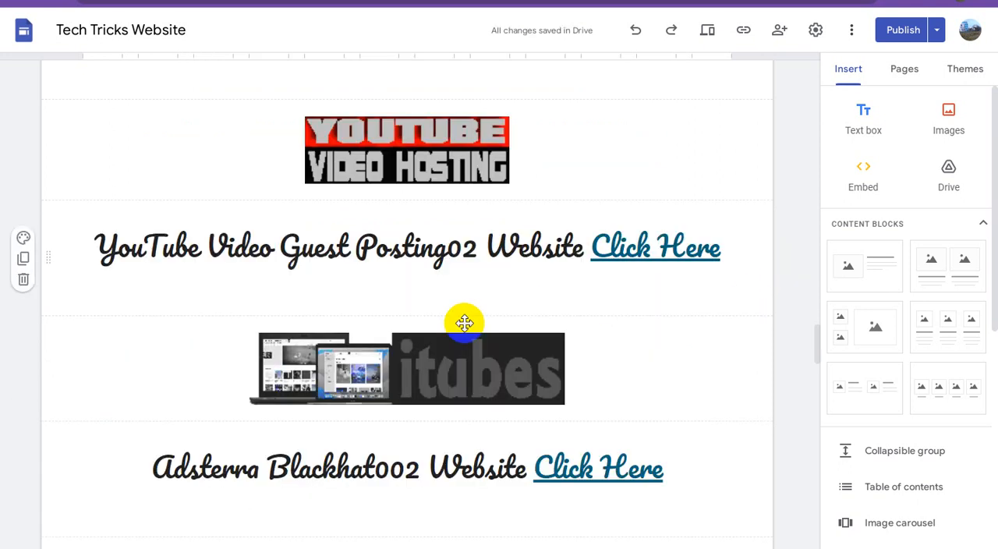
pyautogui.click(434, 270)
pyautogui.click(433, 266)
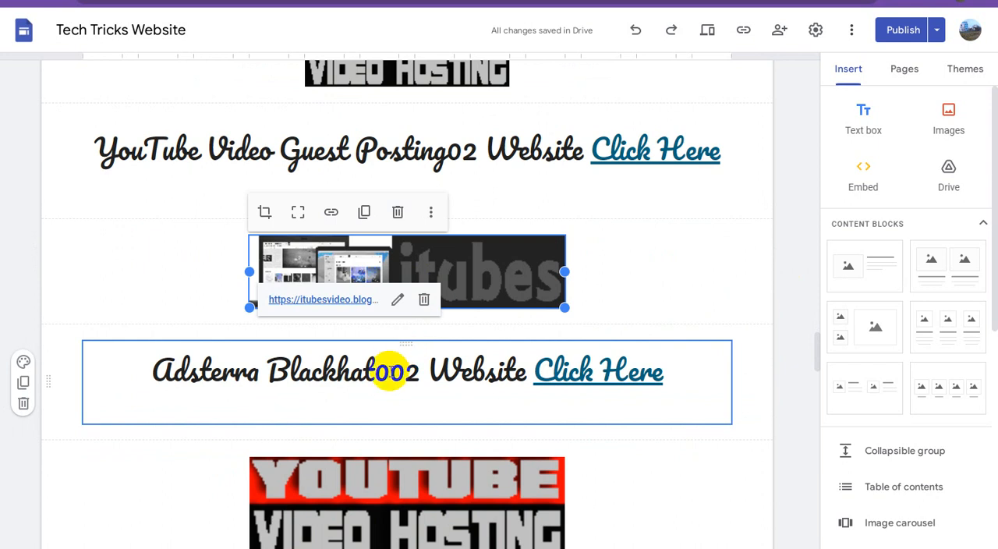
pyautogui.moveTo(421, 373); pyautogui.dragTo(155, 370)
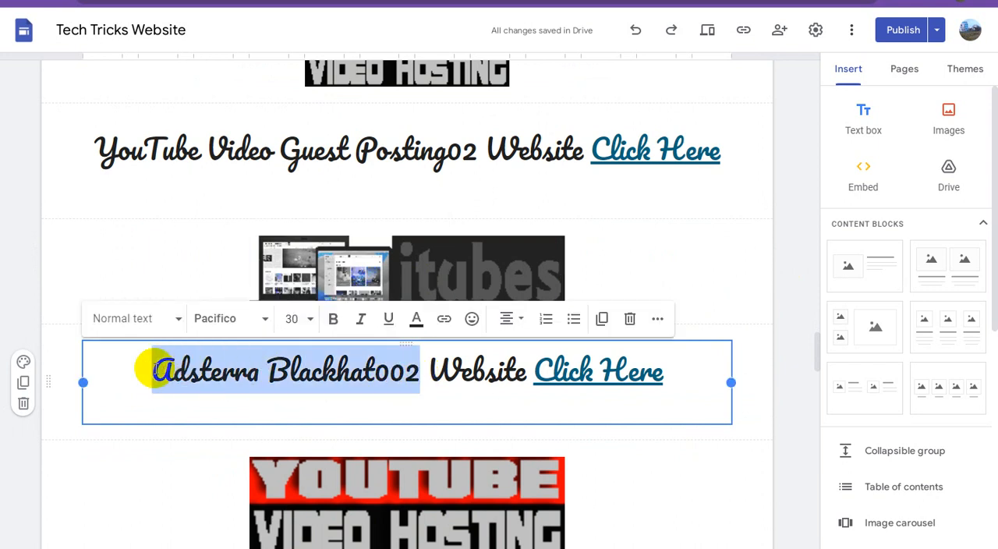
pyautogui.write('i')
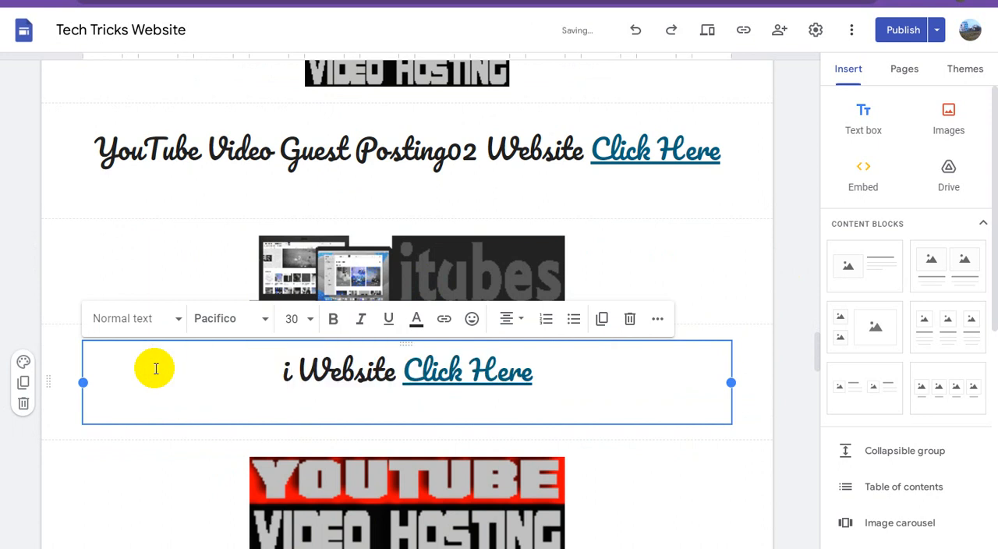
pyautogui.write('Tubes Vi')
pyautogui.press('BackSpace')
pyautogui.press('BackSpace')
pyautogui.write('Y&')
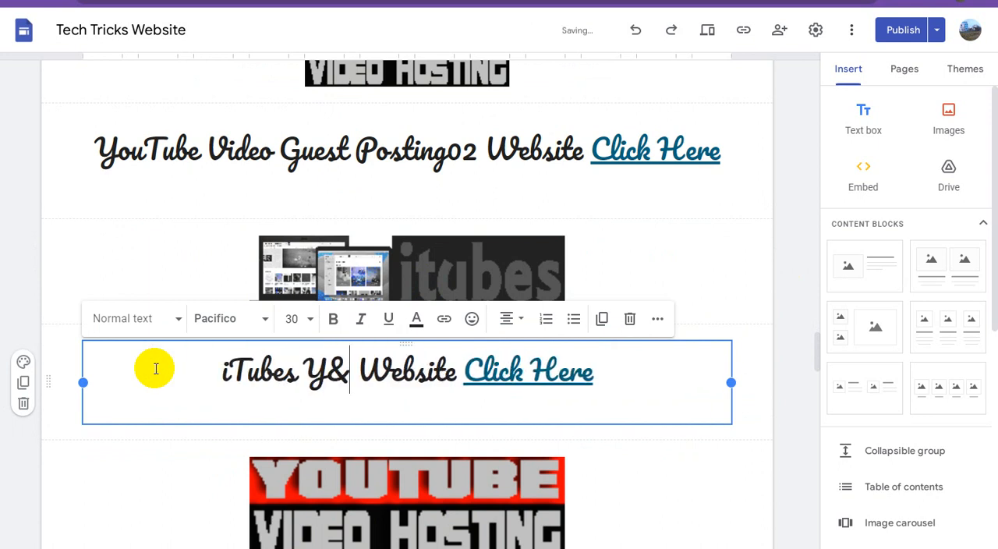
pyautogui.press('BackSpace')
pyautogui.write('ouTube')
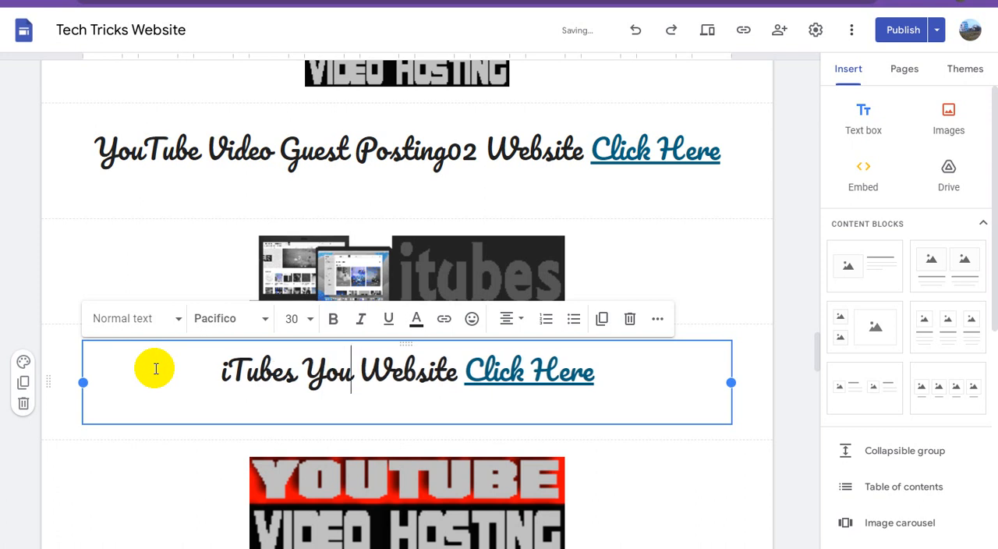
pyautogui.write(' Video')
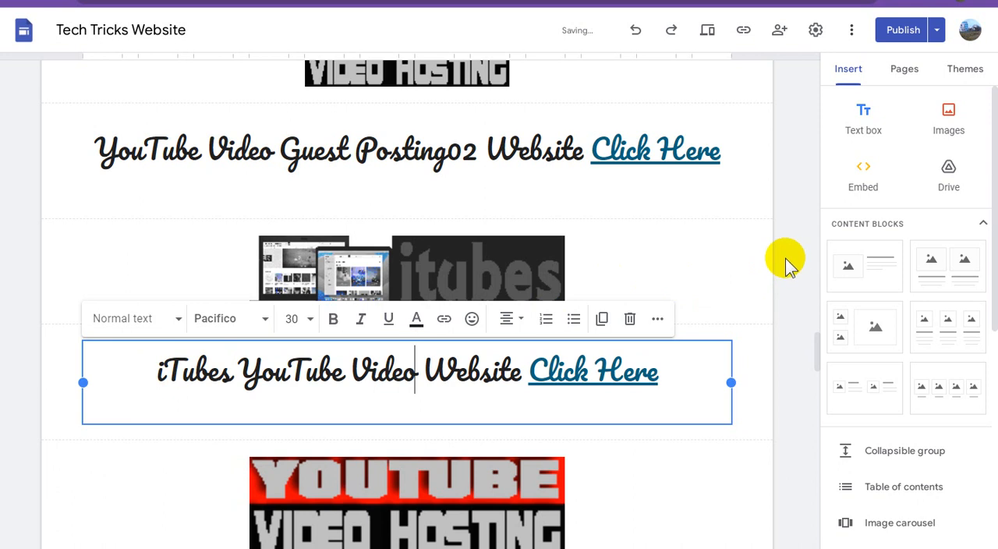
pyautogui.click(487, 277)
# Check the larger YouTube Video Hosting image's link and replace the site name in the caption beneath it with "Rumble Video Hosting".
pyautogui.scroll(-4, 482, 295)
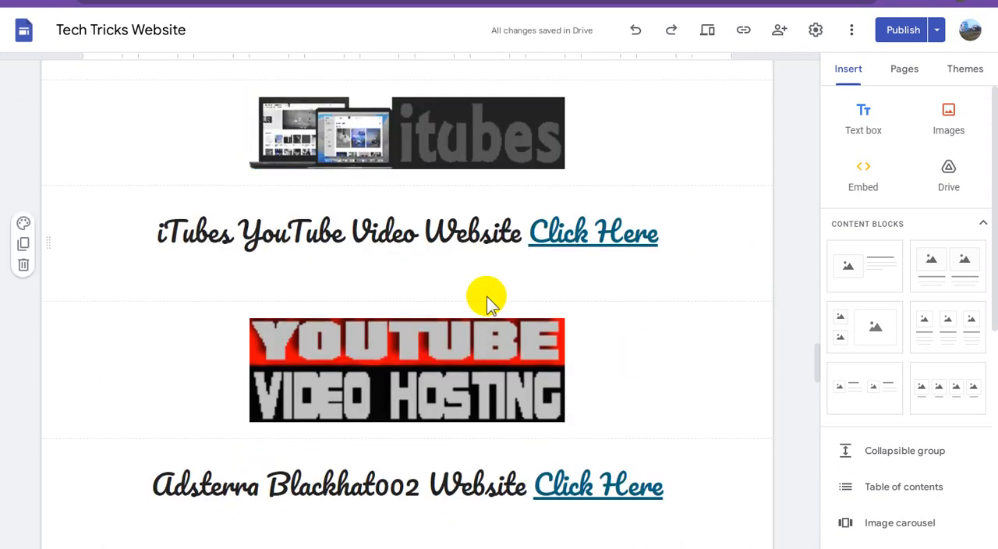
pyautogui.click(436, 211)
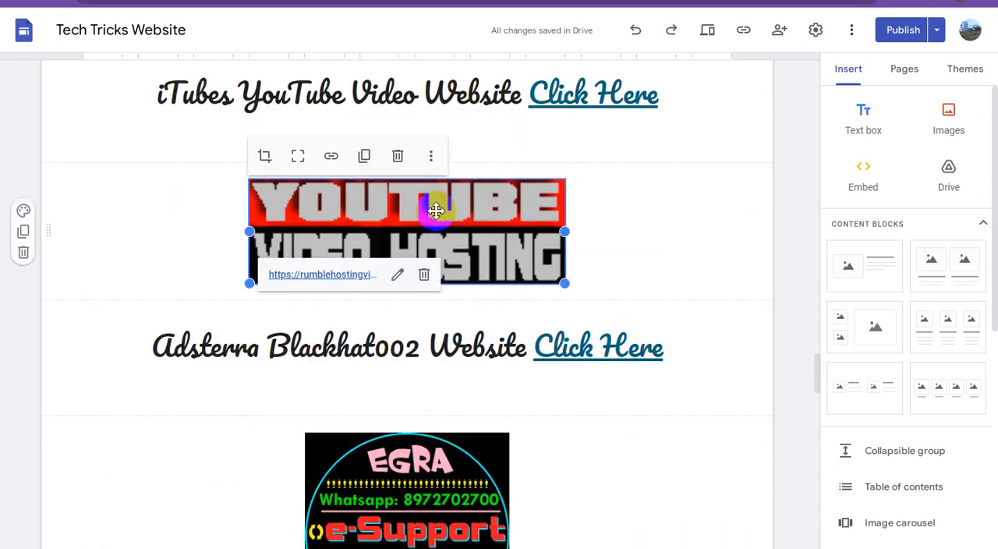
pyautogui.click(420, 348)
pyautogui.moveTo(420, 348); pyautogui.dragTo(160, 344)
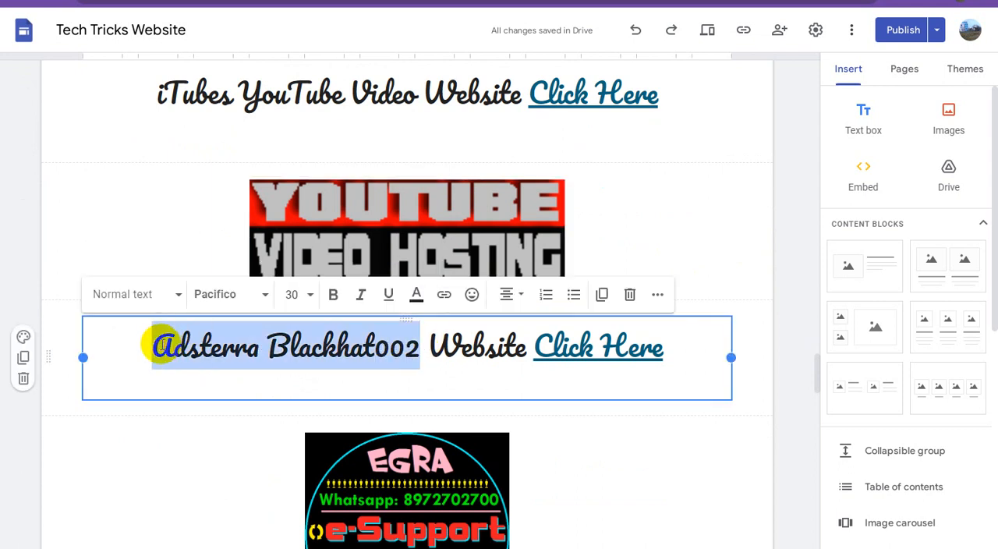
pyautogui.write('Rumble')
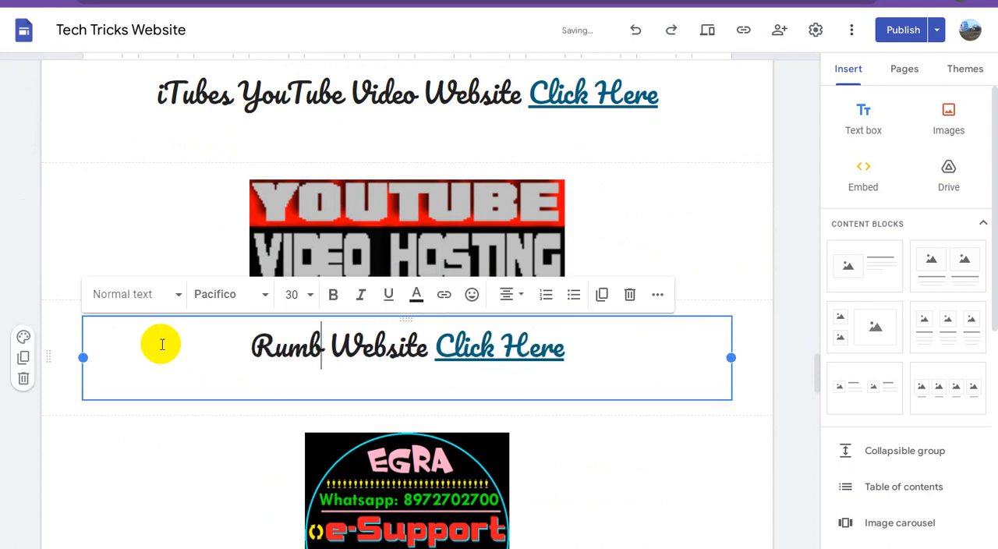
pyautogui.write(' Video H')
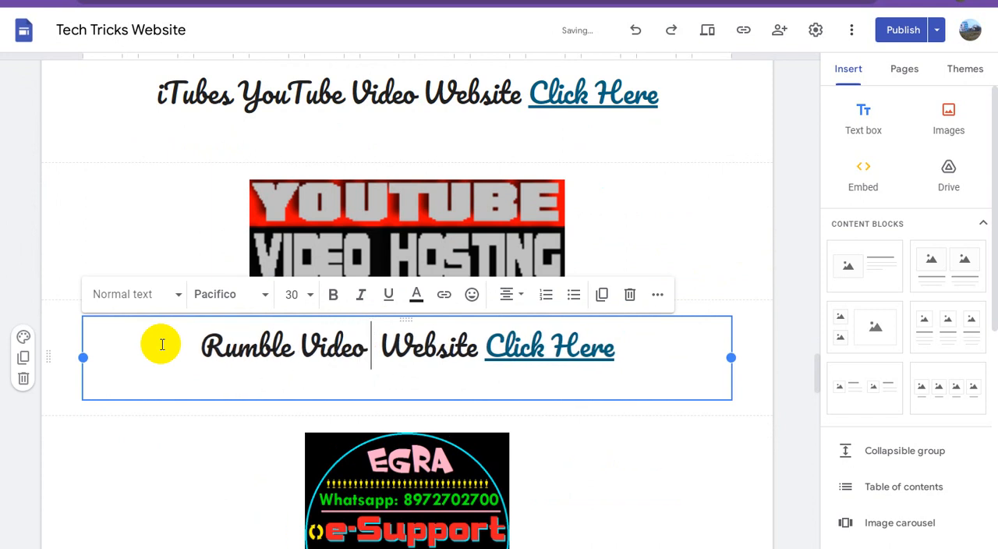
pyautogui.write('osting')
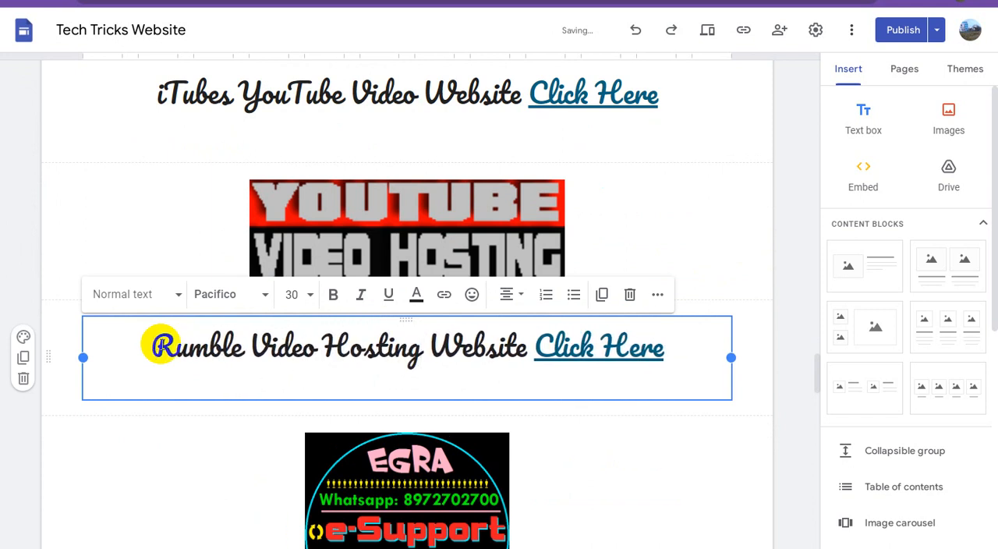
pyautogui.click(753, 274)
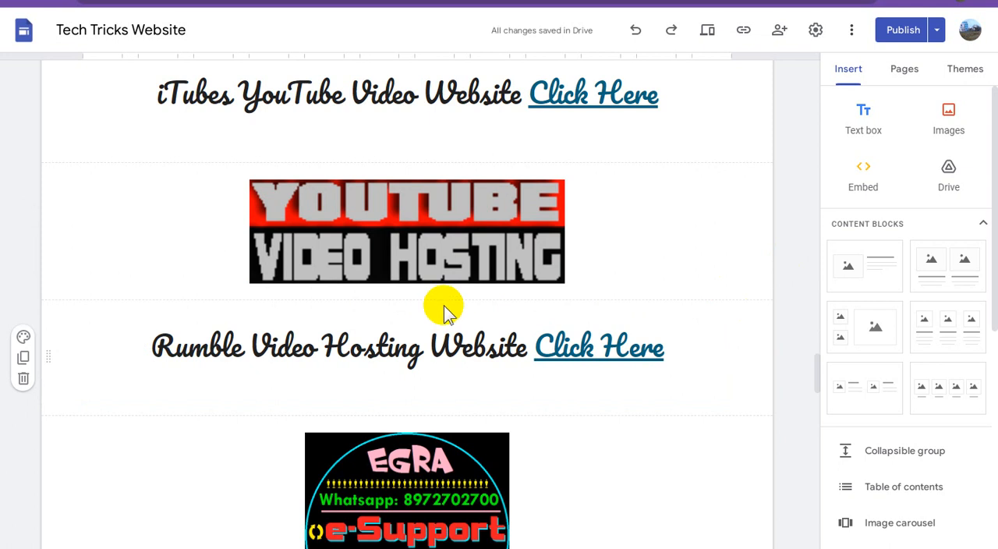
# Check the EGRA e-Support image's link and replace "Adsterra Blackhat002" in the caption beneath it with "e-Support Digital".
pyautogui.scroll(-4, 443, 310)
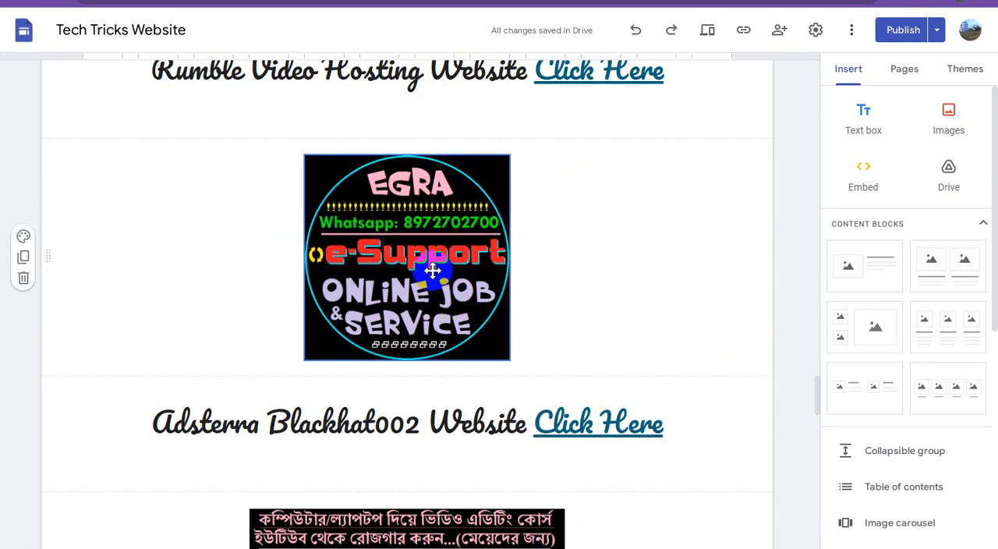
pyautogui.click(432, 269)
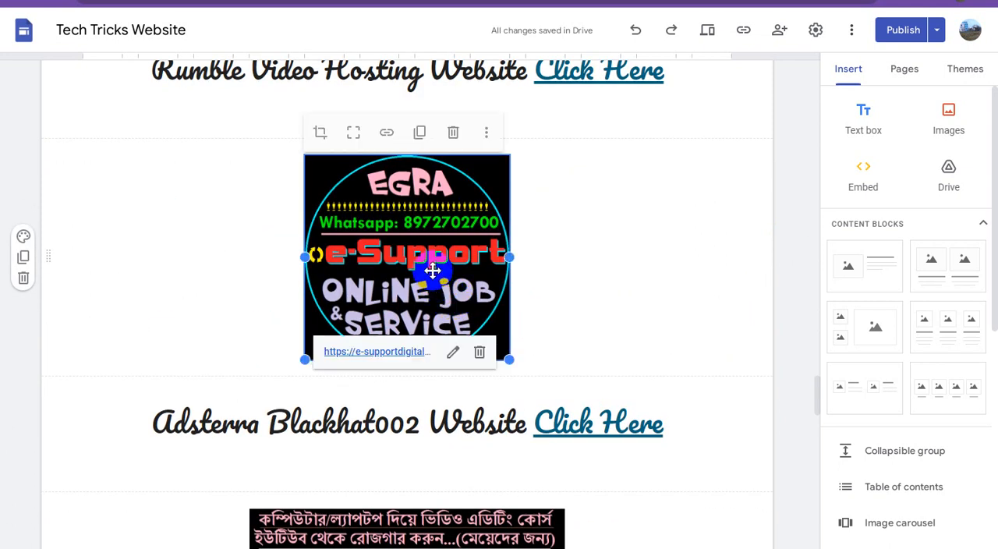
pyautogui.click(421, 421)
pyautogui.moveTo(421, 421); pyautogui.dragTo(152, 418)
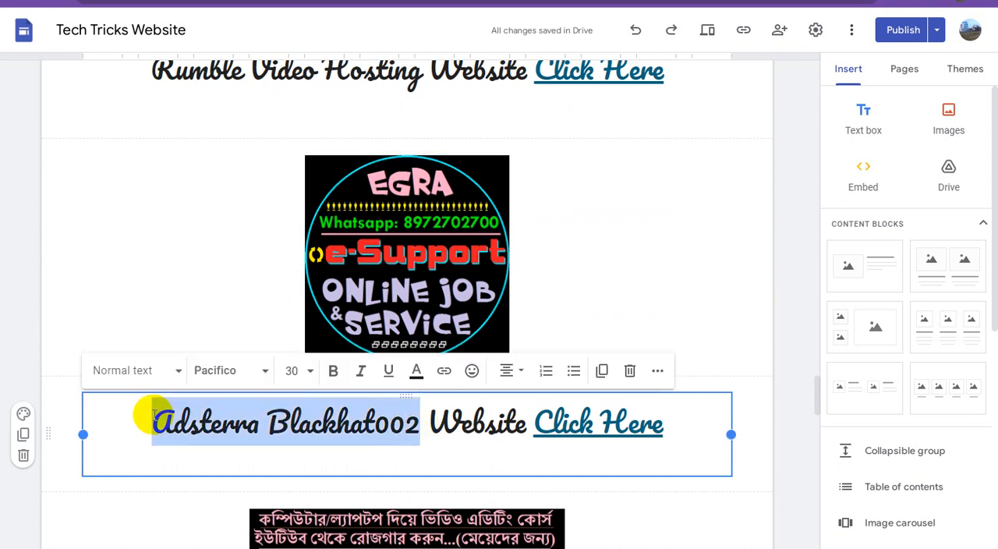
pyautogui.write('e-Su')
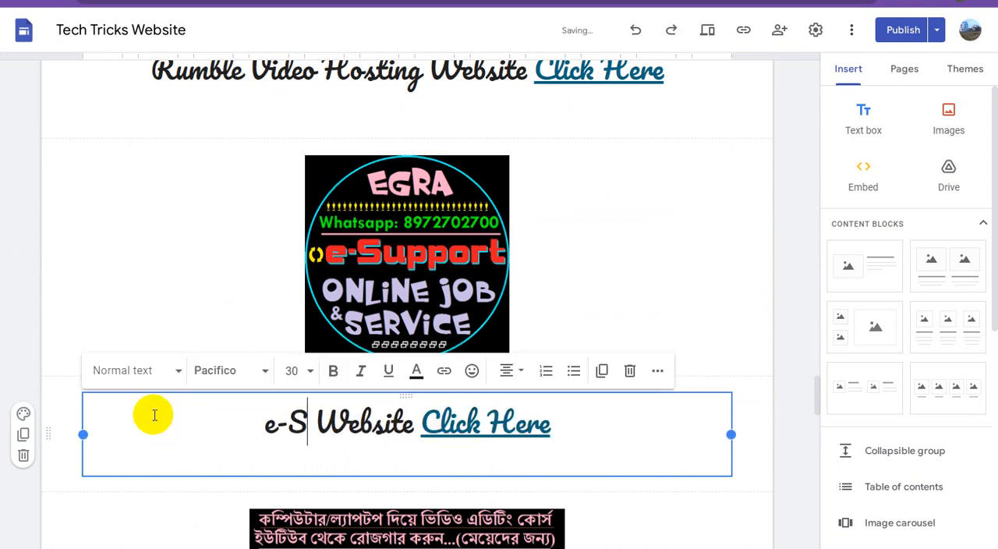
pyautogui.write('pport Dig')
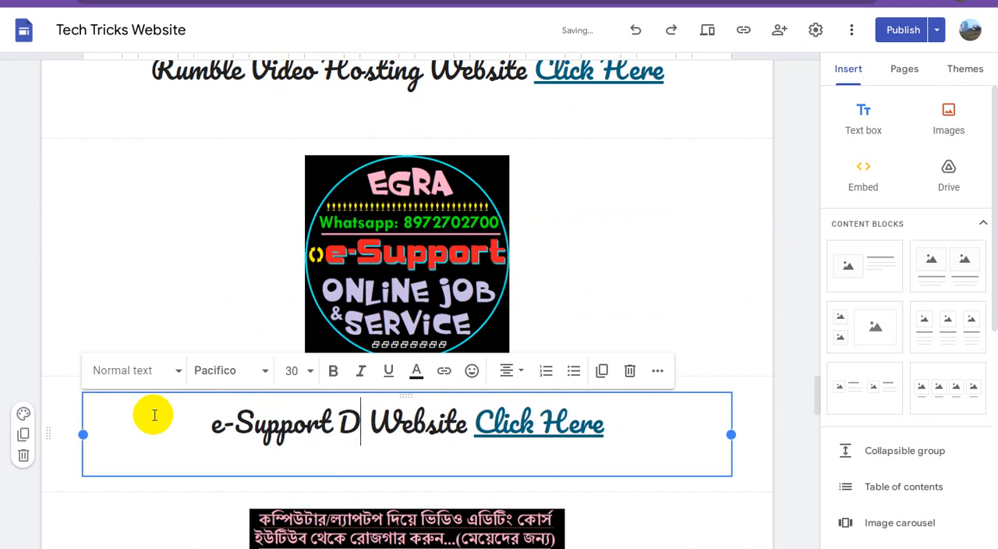
pyautogui.write('ital')
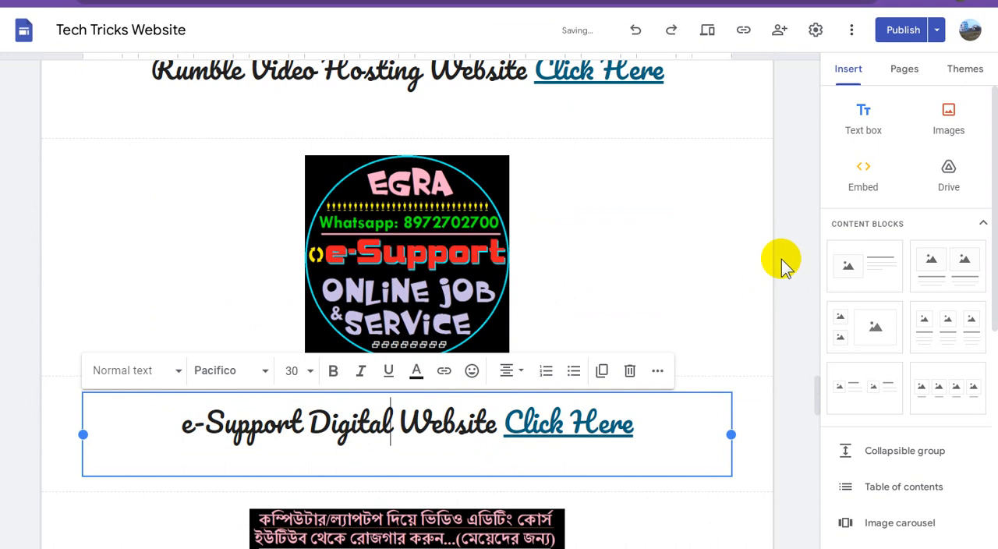
pyautogui.click(652, 343)
# Check the link of the Bengali video editing course image and replace "Adsterra Blackhat002" in its caption with "Tubes".
pyautogui.scroll(-4, 652, 343)
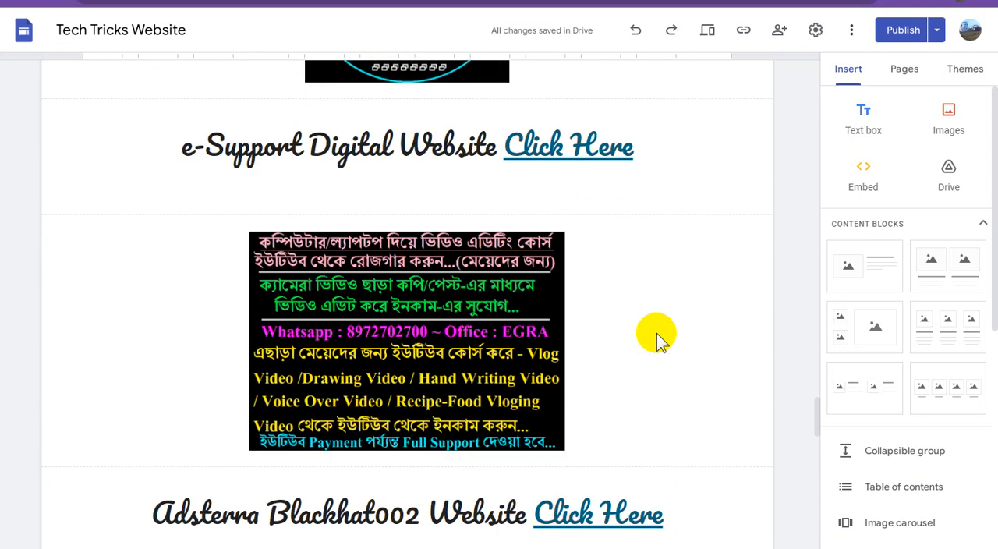
pyautogui.click(484, 322)
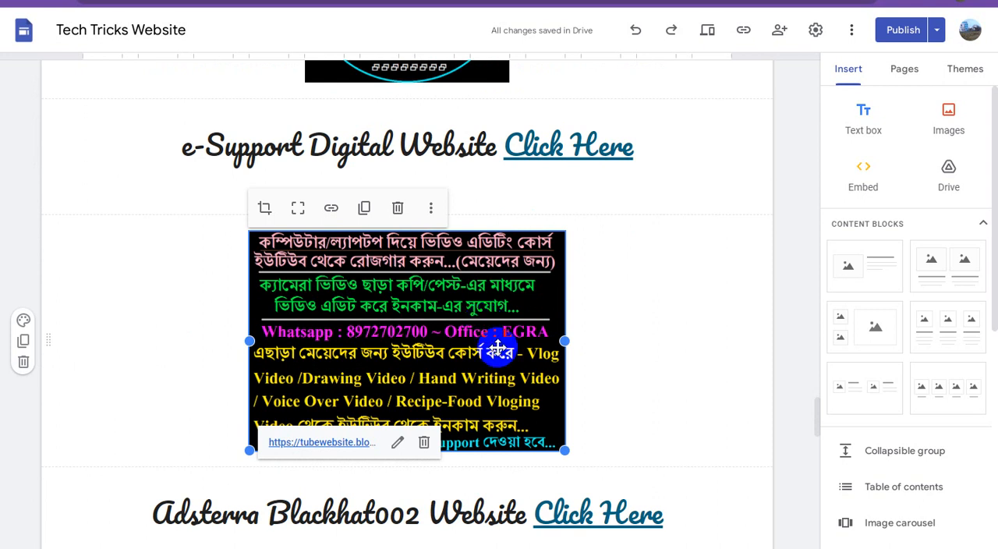
pyautogui.click(379, 513)
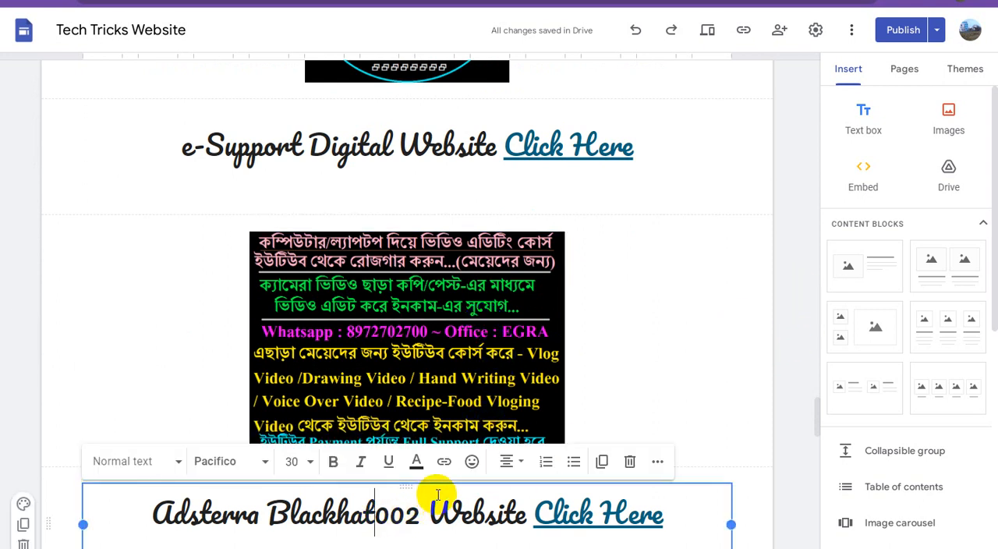
pyautogui.scroll(-2, 417, 508)
pyautogui.moveTo(419, 377); pyautogui.dragTo(162, 376)
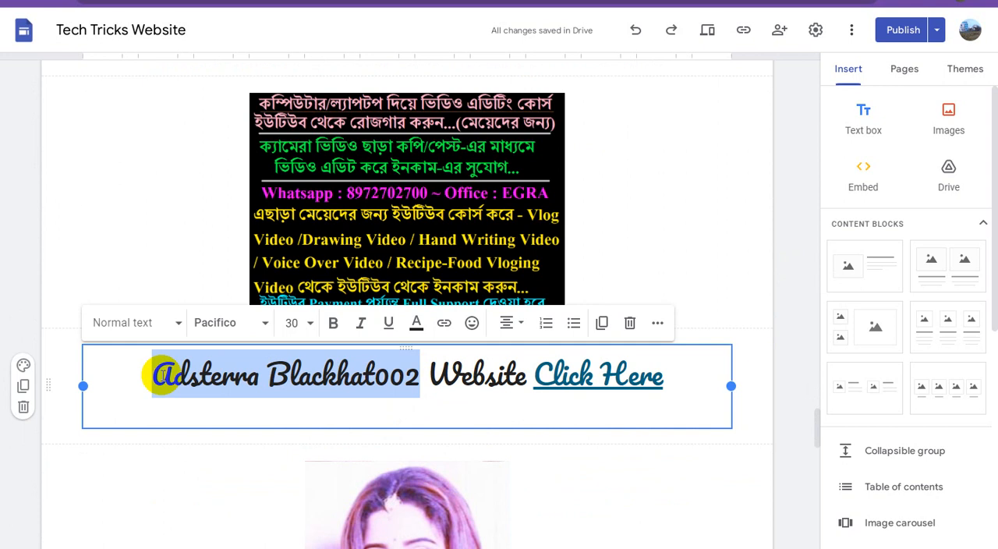
pyautogui.write('Tubes')
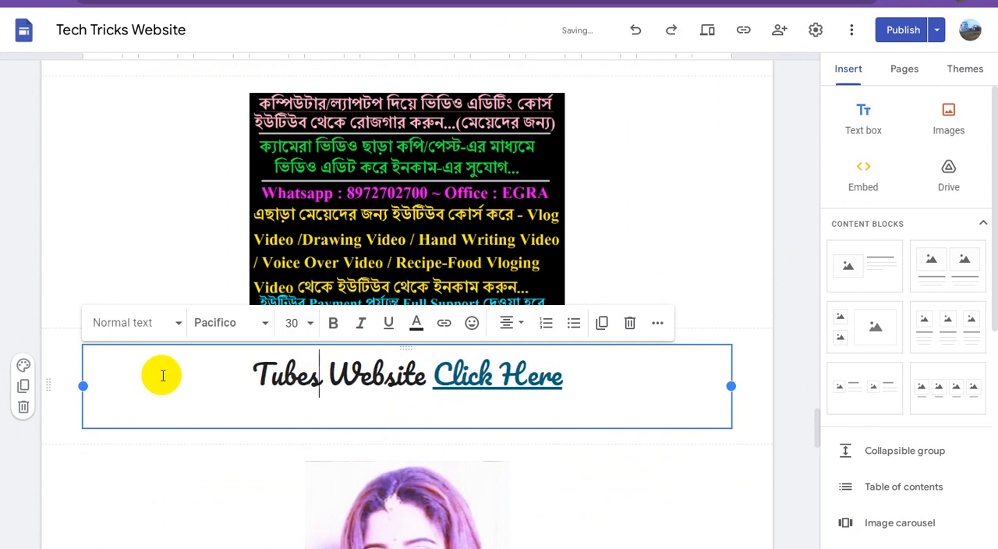
pyautogui.write(' Tricks')
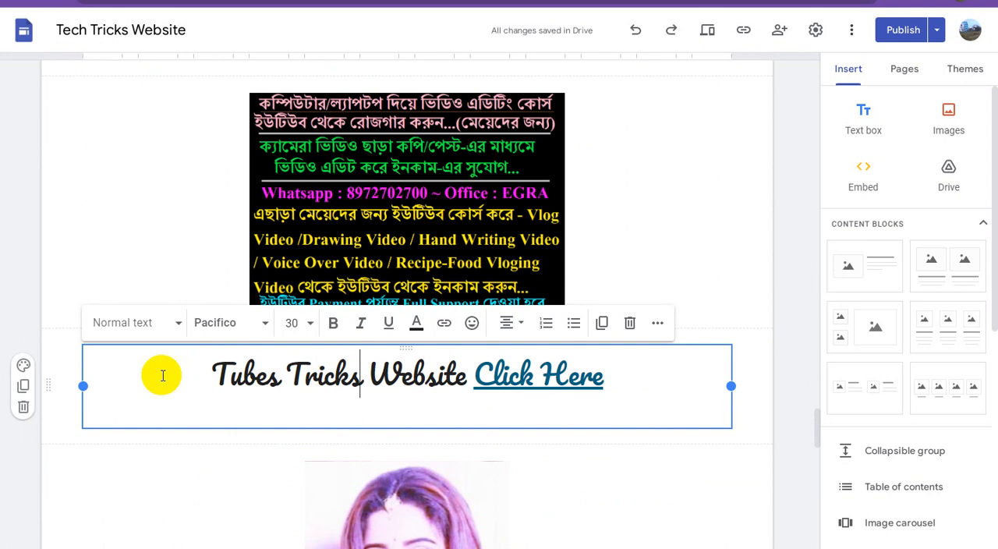
pyautogui.write('S')
pyautogui.press('BackSpace')
pyautogui.press('BackSpace')
pyautogui.press('BackSpace')
pyautogui.press('BackSpace')
pyautogui.press('BackSpace')
pyautogui.press('BackSpace')
pyautogui.press('BackSpace')
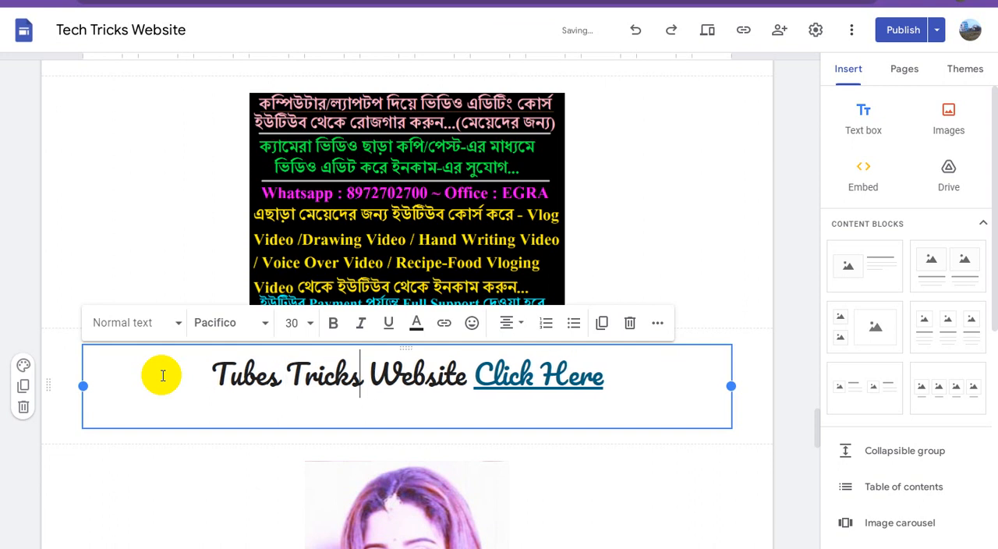
pyautogui.press('BackSpace')
pyautogui.press('BackSpace')
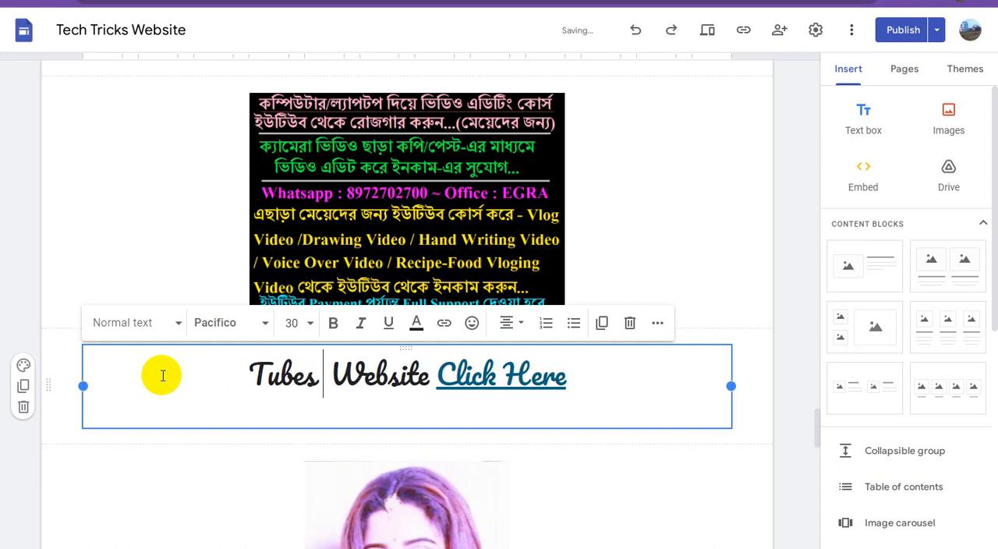
# Add "Video Service" after "Tubes" in the caption beneath the Bengali video editing course image.
pyautogui.write('Video')
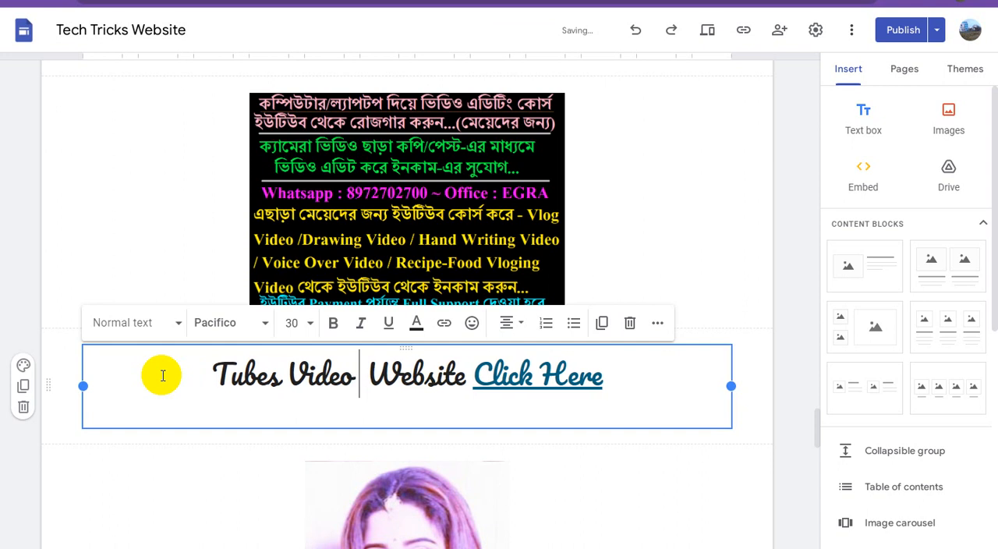
pyautogui.write(' Seriv')
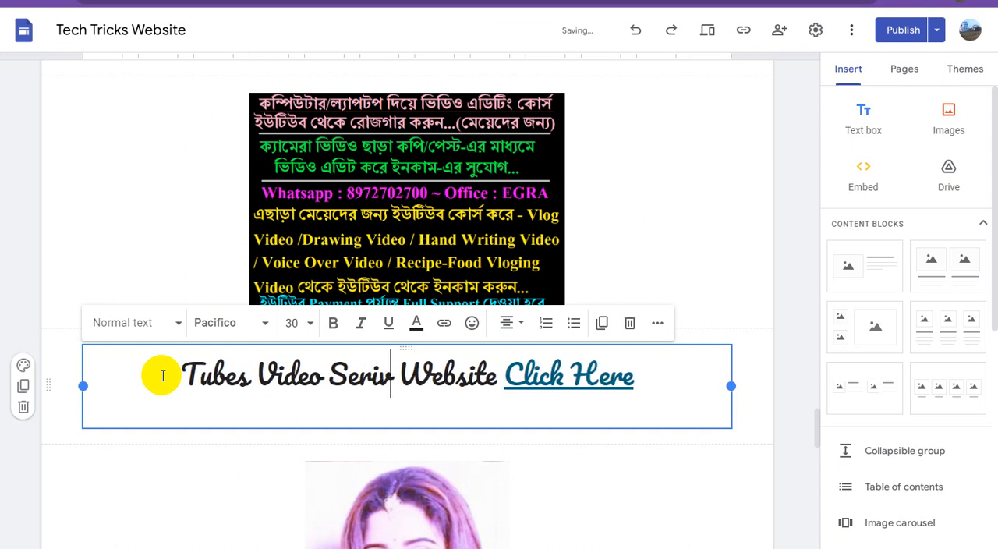
pyautogui.press('BackSpace')
pyautogui.press('BackSpace')
pyautogui.write('vice')
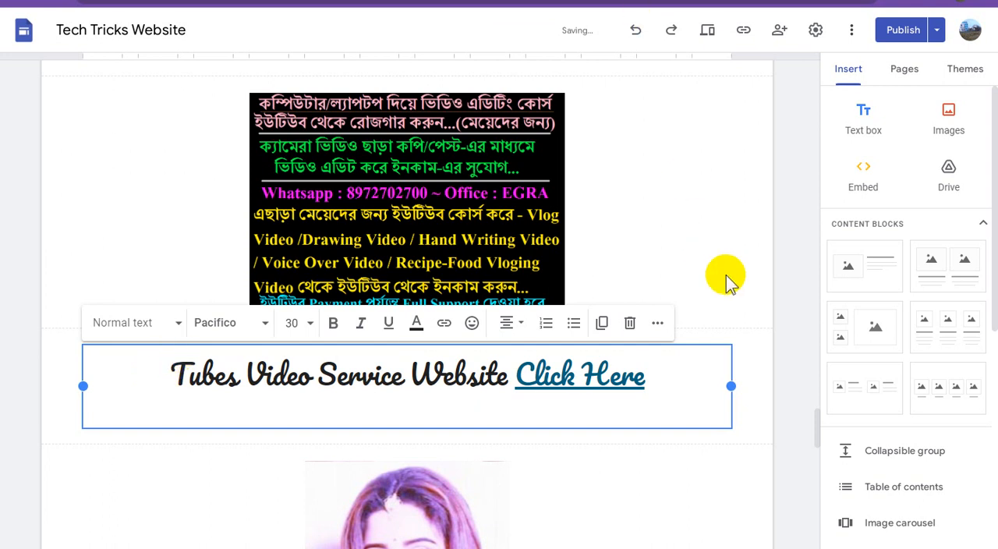
pyautogui.click(609, 292)
# Check the link of the woman's portrait image and replace "Adsterra Blackhat002" in the caption beneath it with "Bengali Love Story".
pyautogui.scroll(-2, 450, 303)
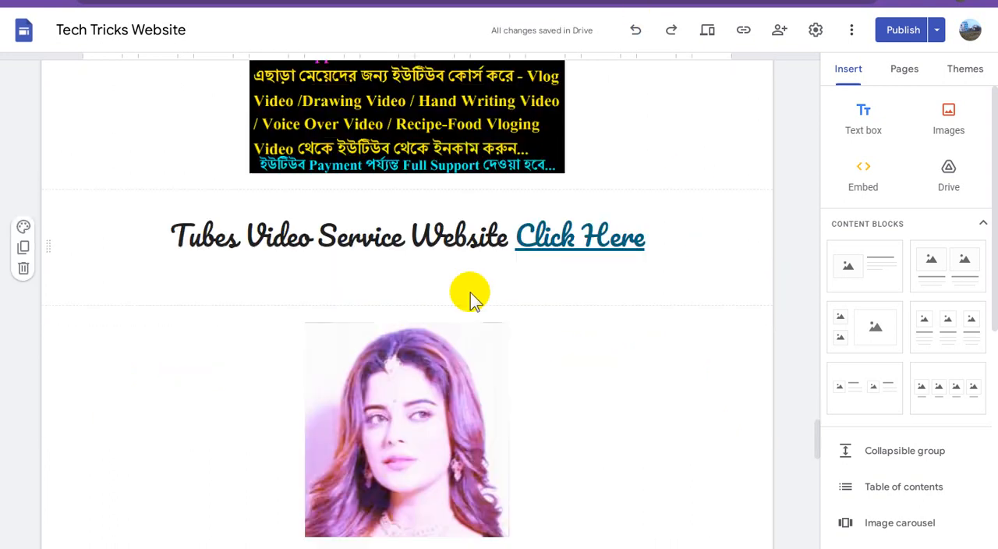
pyautogui.scroll(-2, 471, 291)
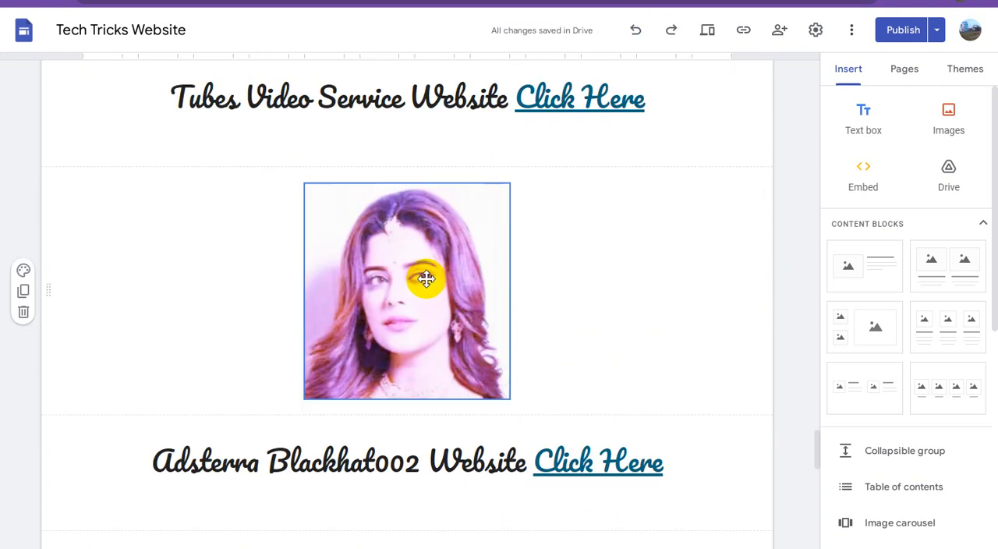
pyautogui.click(426, 280)
pyautogui.click(366, 463)
pyautogui.moveTo(421, 460); pyautogui.dragTo(137, 458)
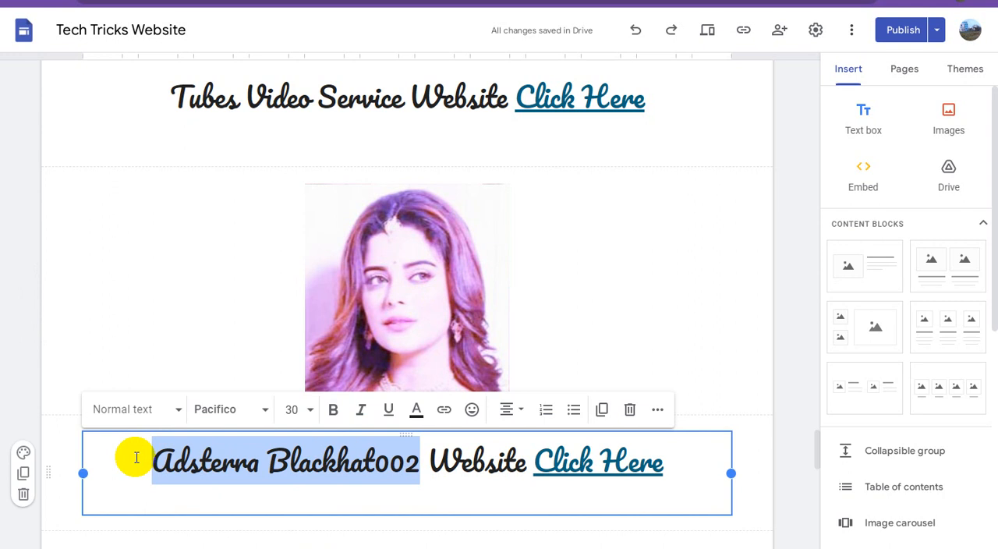
pyautogui.write('Bengali Love Story')
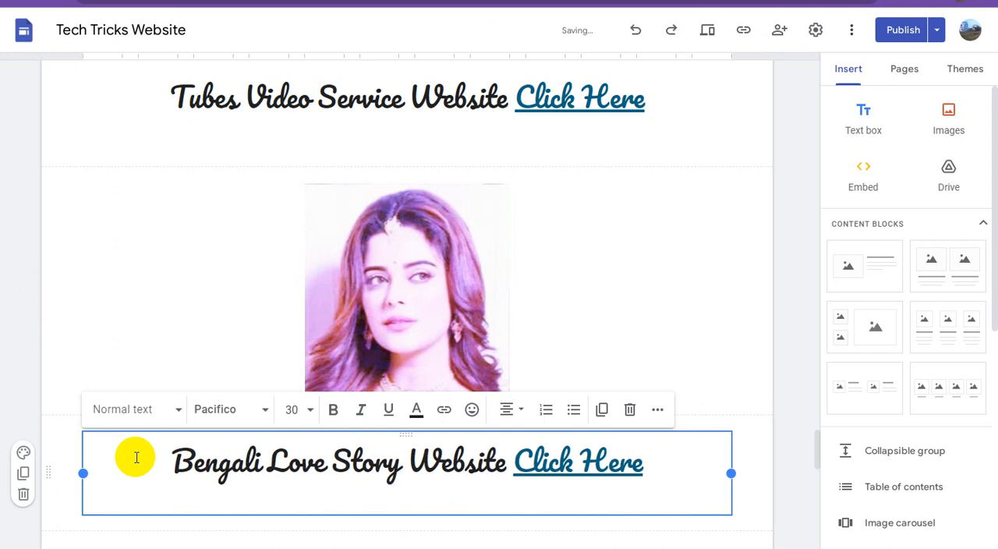
pyautogui.click(794, 343)
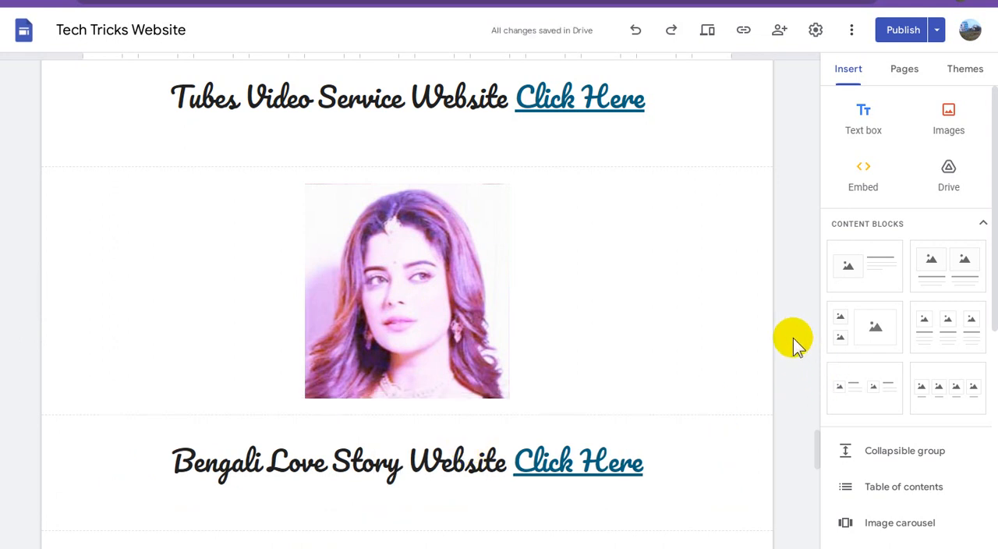
# Set the alt text of the Refer a Friend image to "বাংলা নিউজ লাইভ - বাংলা সংবাদ আপডেট".
pyautogui.scroll(-3, 546, 330)
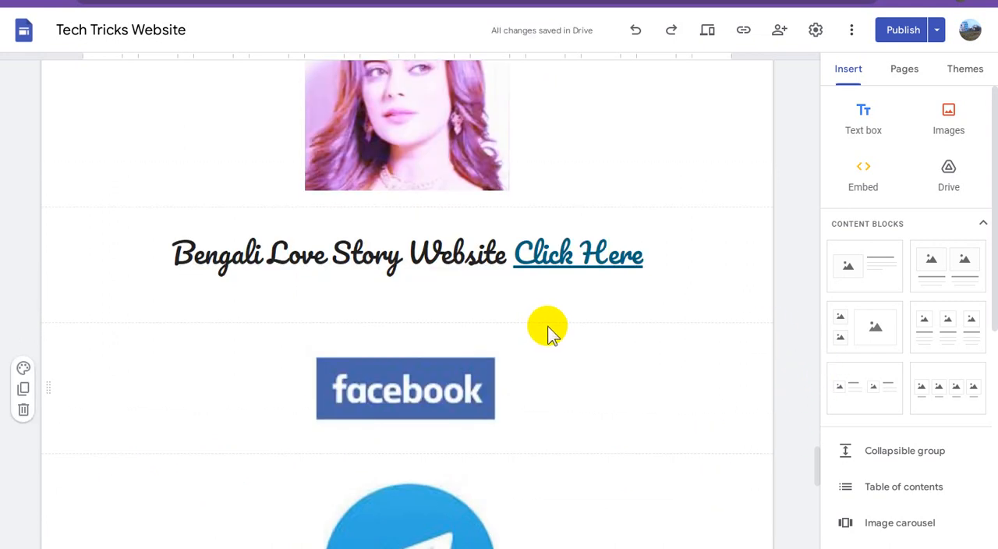
pyautogui.scroll(-1, 548, 326)
pyautogui.scroll(-1, 547, 329)
pyautogui.scroll(-8, 548, 326)
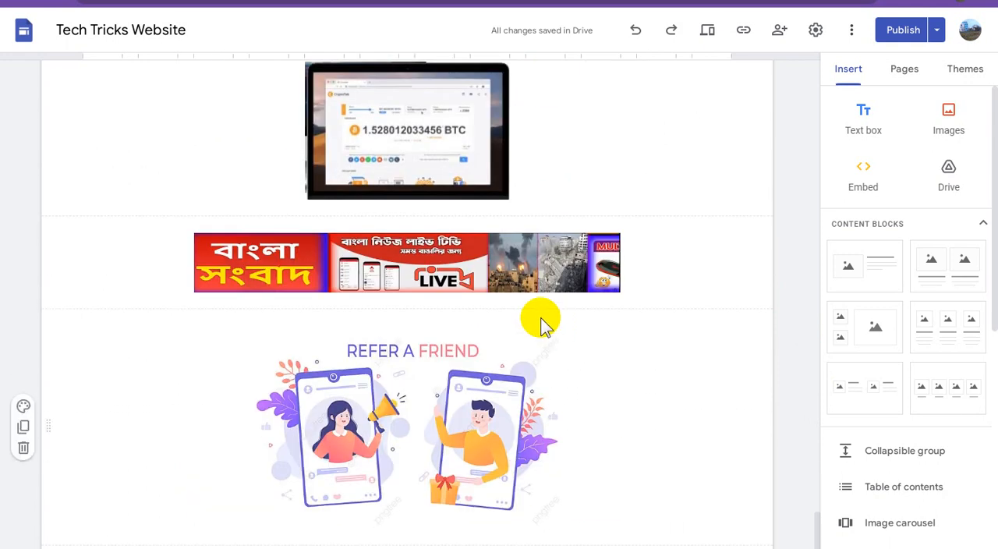
pyautogui.click(485, 395)
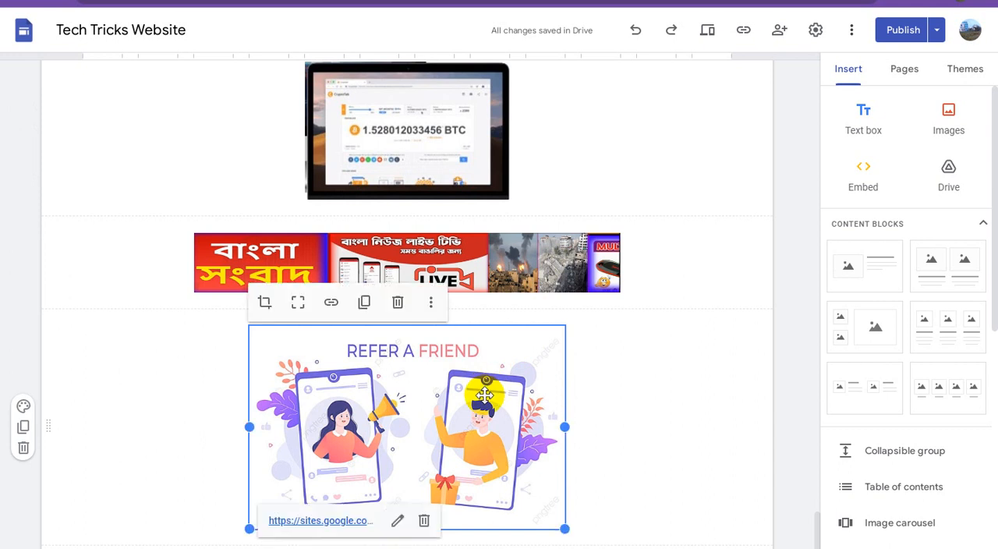
pyautogui.click(432, 303)
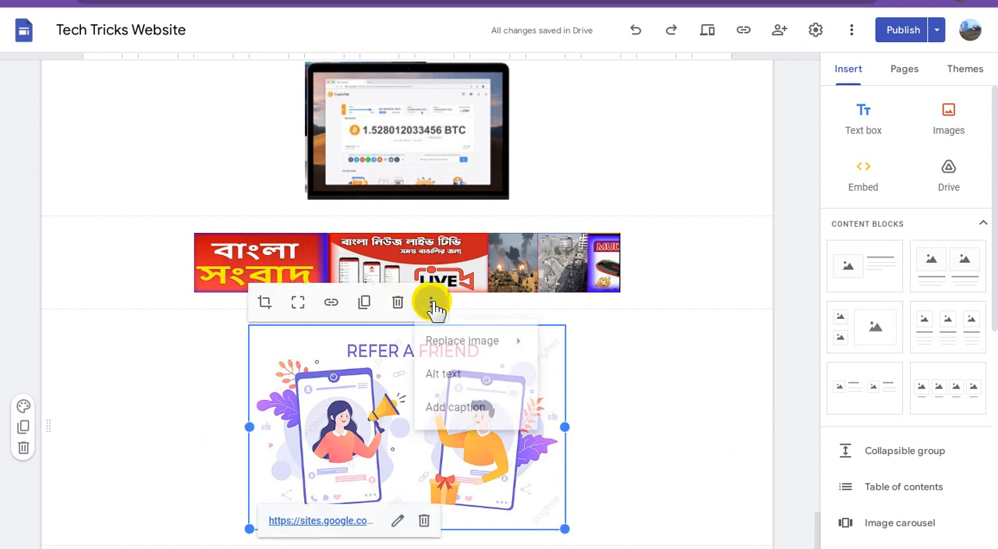
pyautogui.click(453, 373)
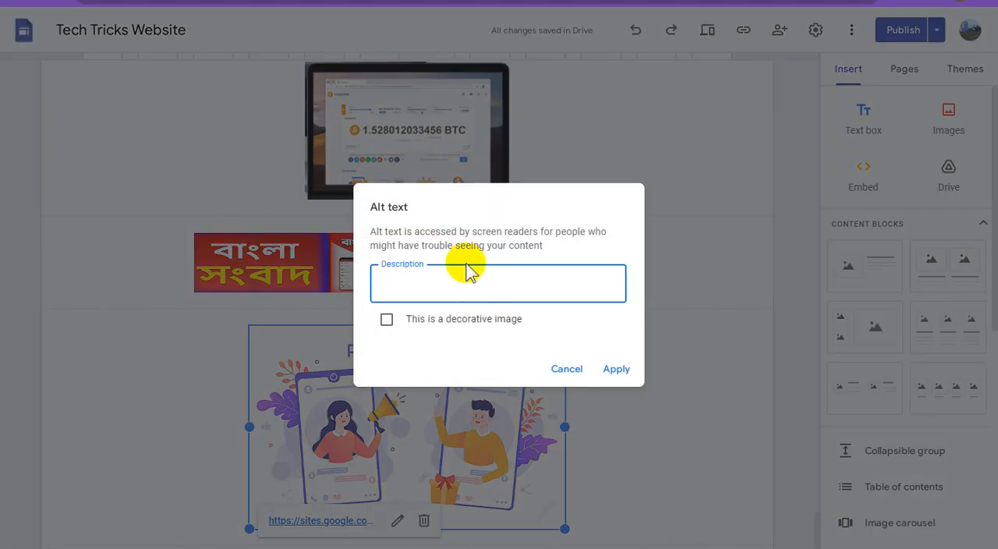
pyautogui.write('বাংলা নিউজ লাইভ')
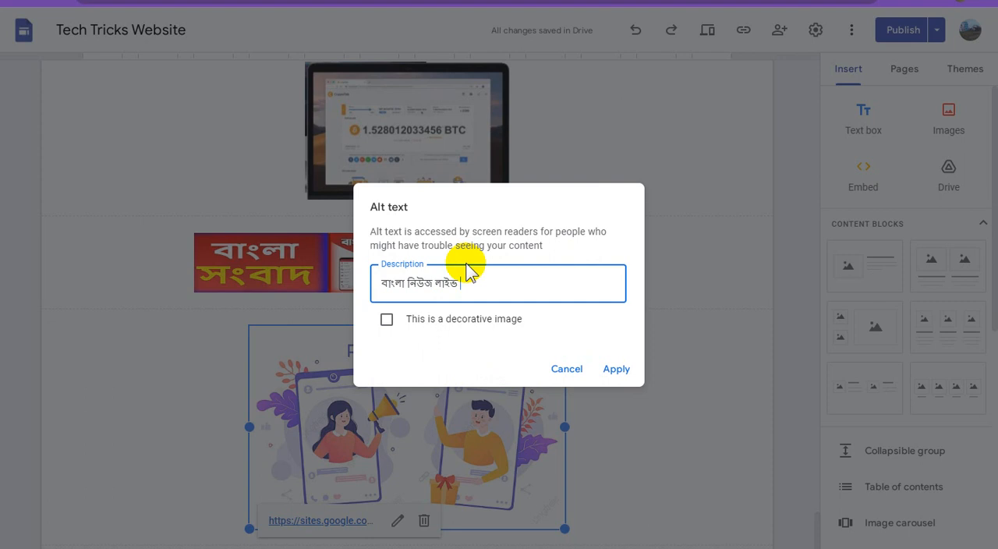
pyautogui.write('- বাংলা সংবাদ আপডেট')
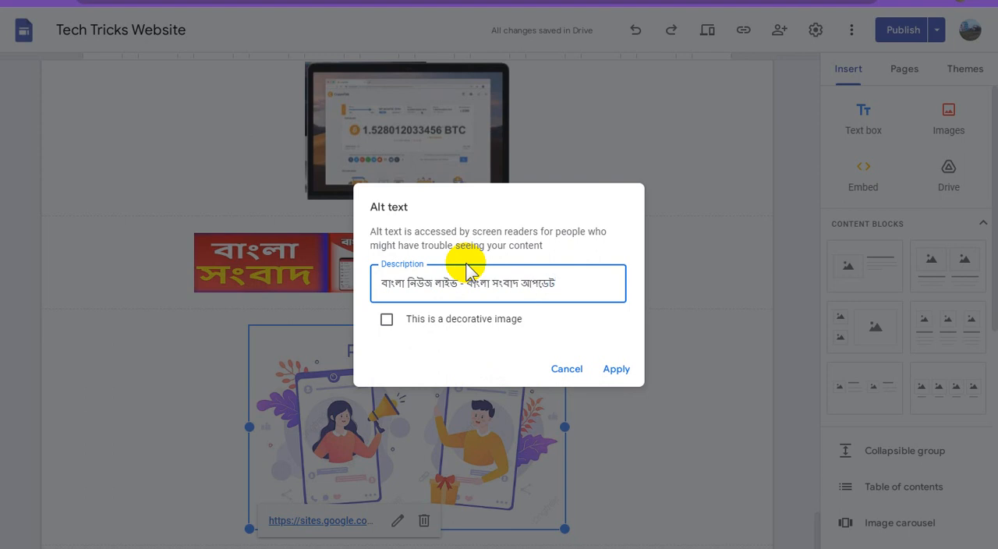
pyautogui.click(619, 371)
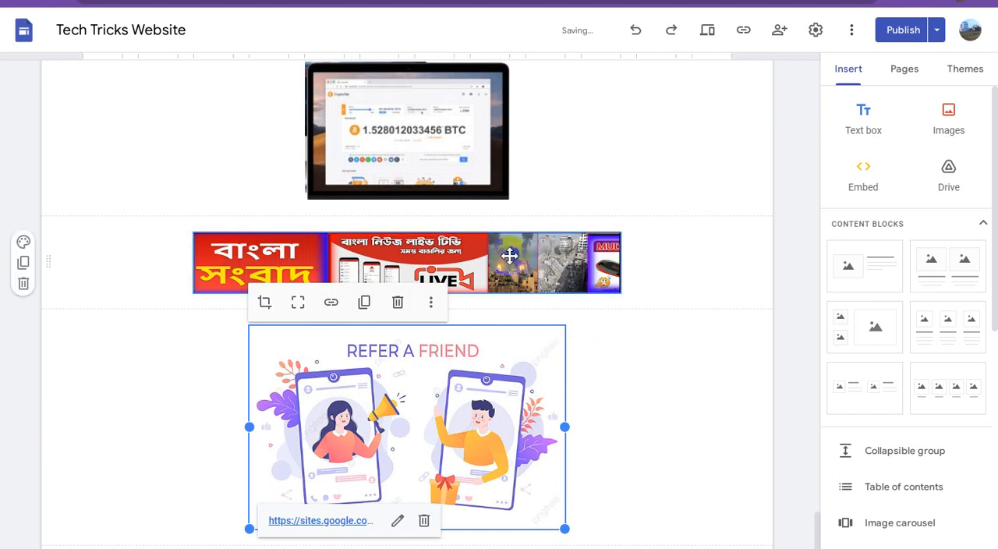
# Replace the alt text of the Refer a Friend image with "Refer Friends Apps Earning Website".
pyautogui.click(495, 380)
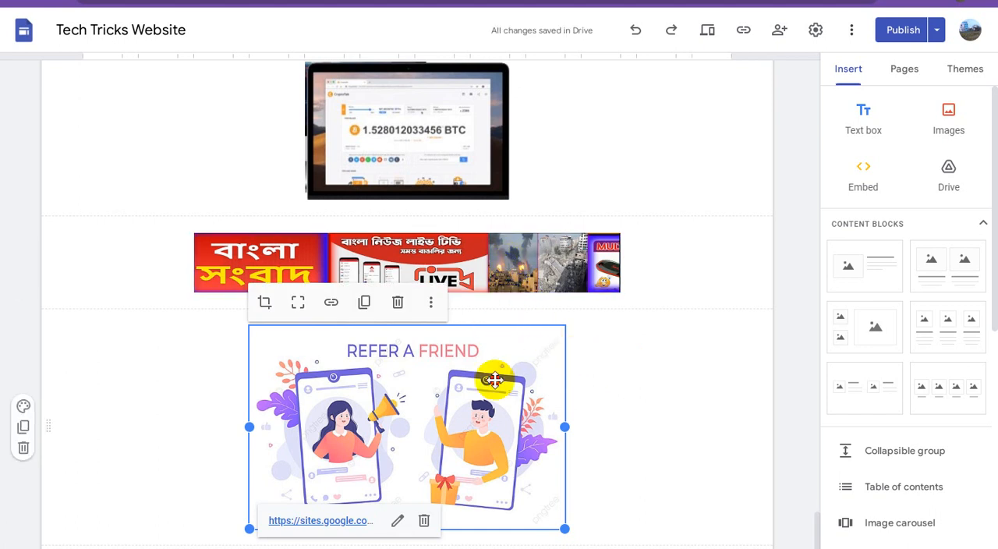
pyautogui.click(431, 302)
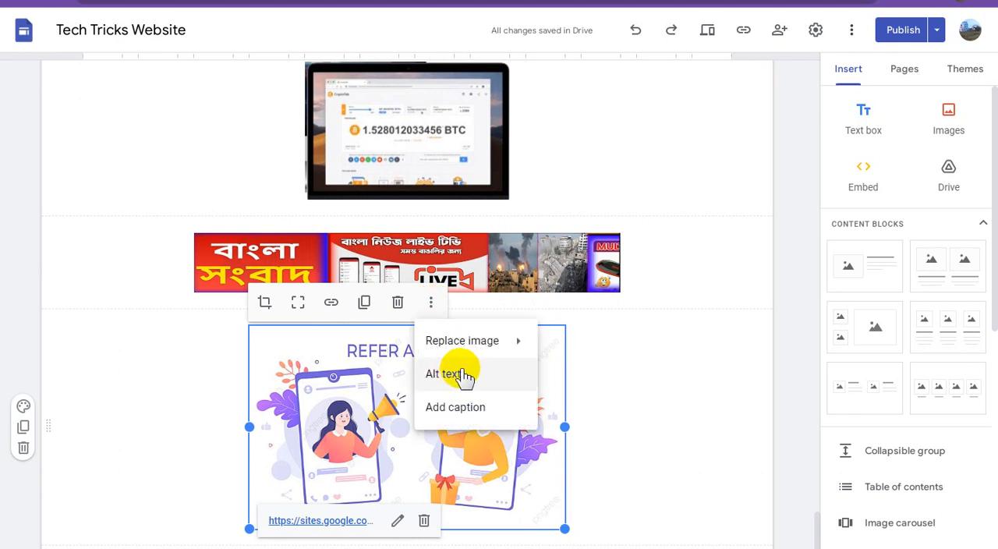
pyautogui.click(464, 374)
pyautogui.tripleClick(445, 283)
pyautogui.hotkey('ctrl', 'c')
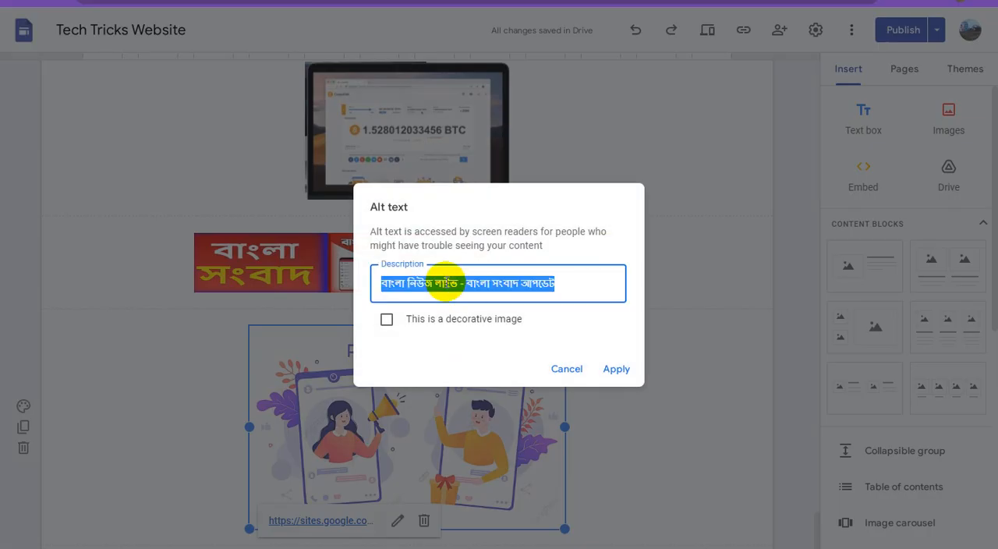
pyautogui.press('BackSpace')
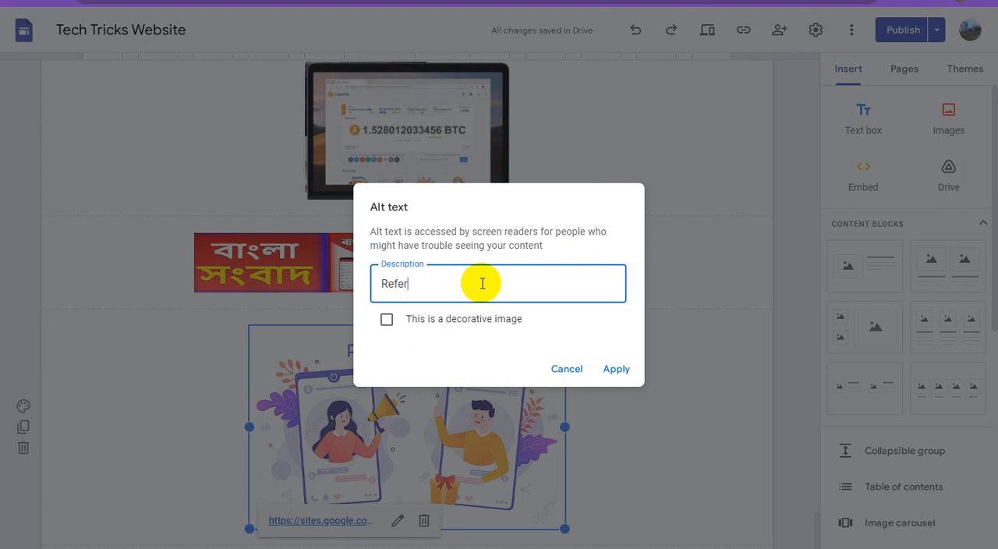
pyautogui.write('Refer Friends Apps Earning Website')
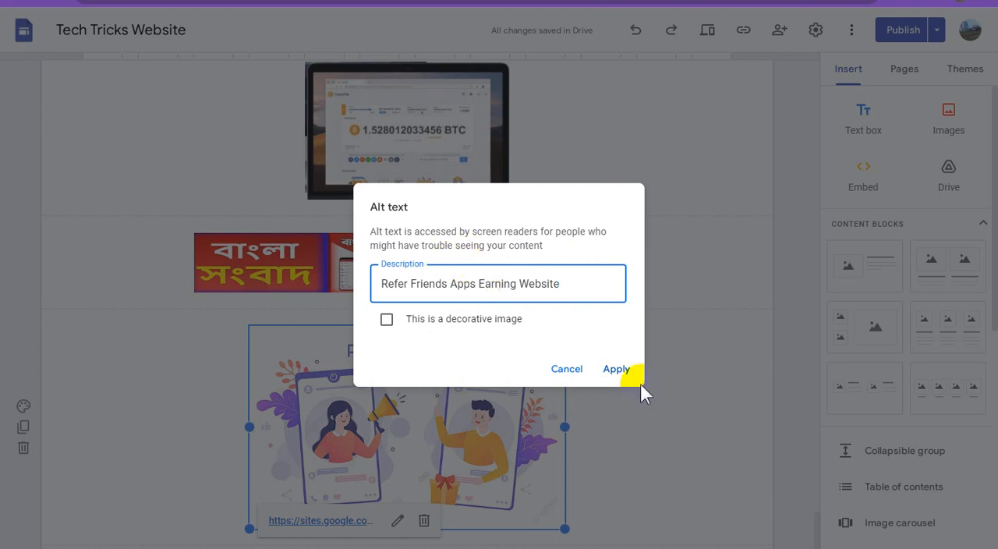
pyautogui.click(618, 369)
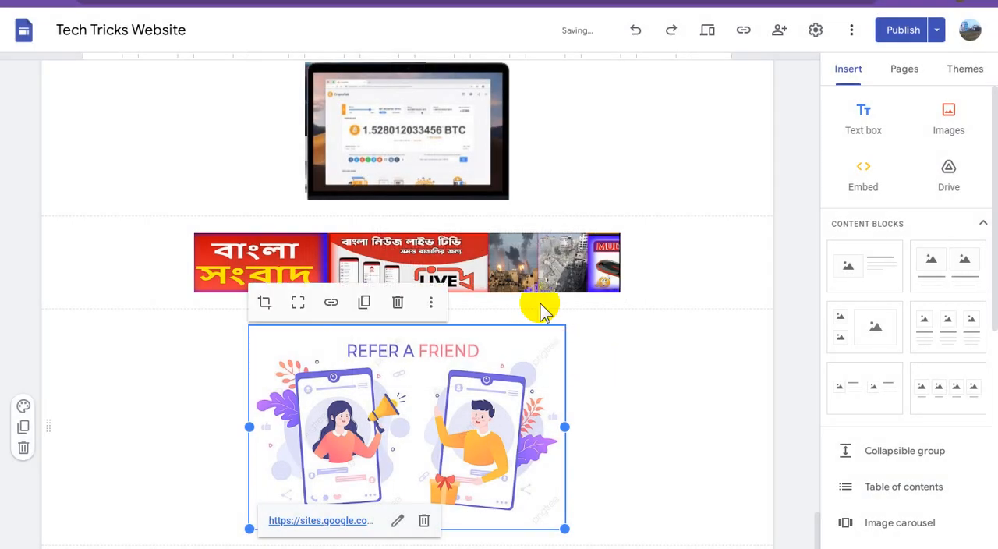
# Shift the Bengali news banner slightly to the right and paste the copied Bengali news title as its alt text.
pyautogui.moveTo(487, 263); pyautogui.dragTo(537, 264)
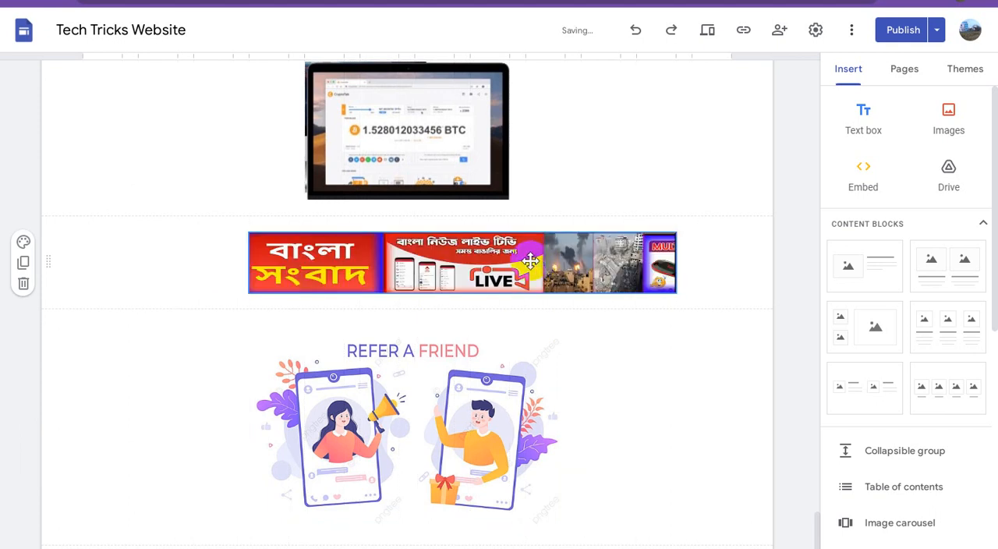
pyautogui.click(465, 271)
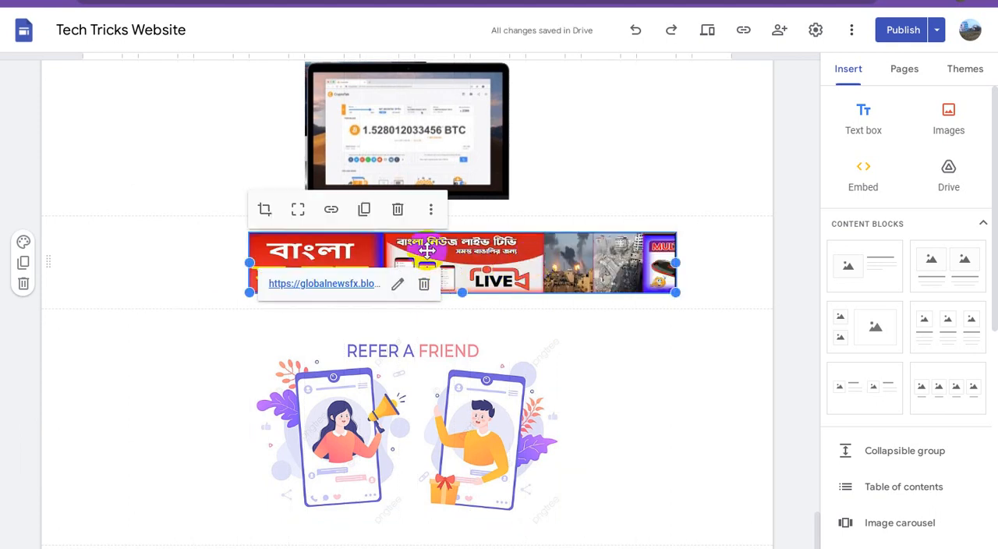
pyautogui.click(433, 210)
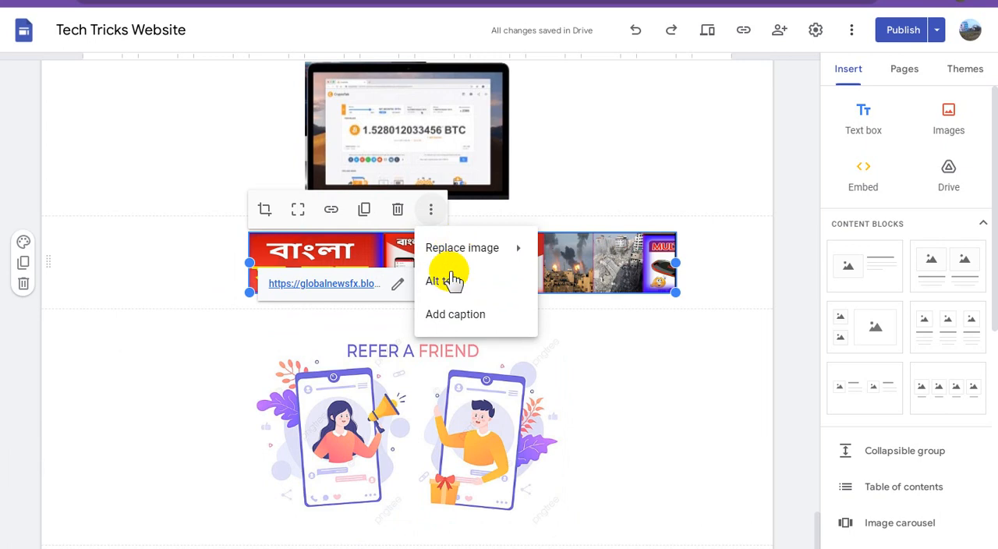
pyautogui.click(447, 279)
pyautogui.click(448, 285)
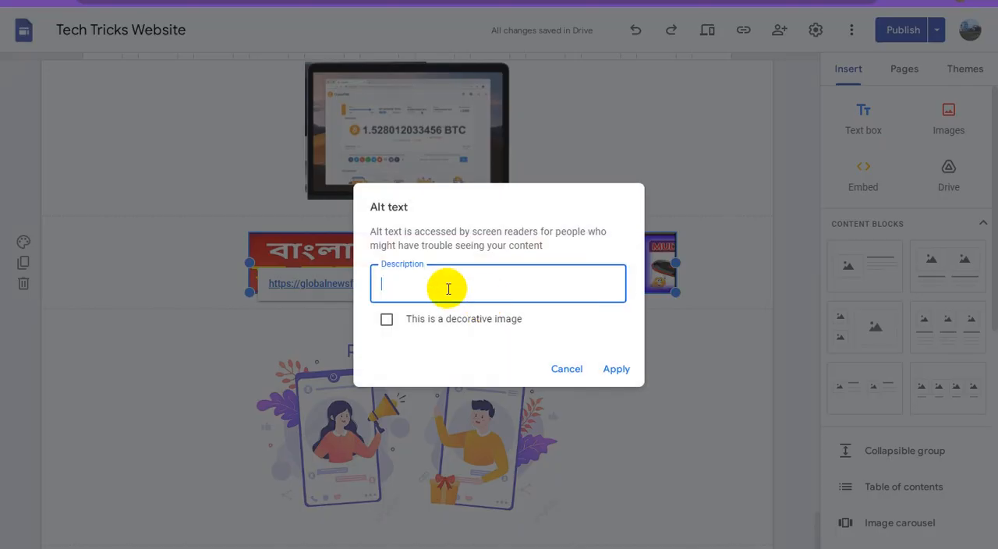
pyautogui.hotkey('ctrl', 'v')
pyautogui.click(613, 368)
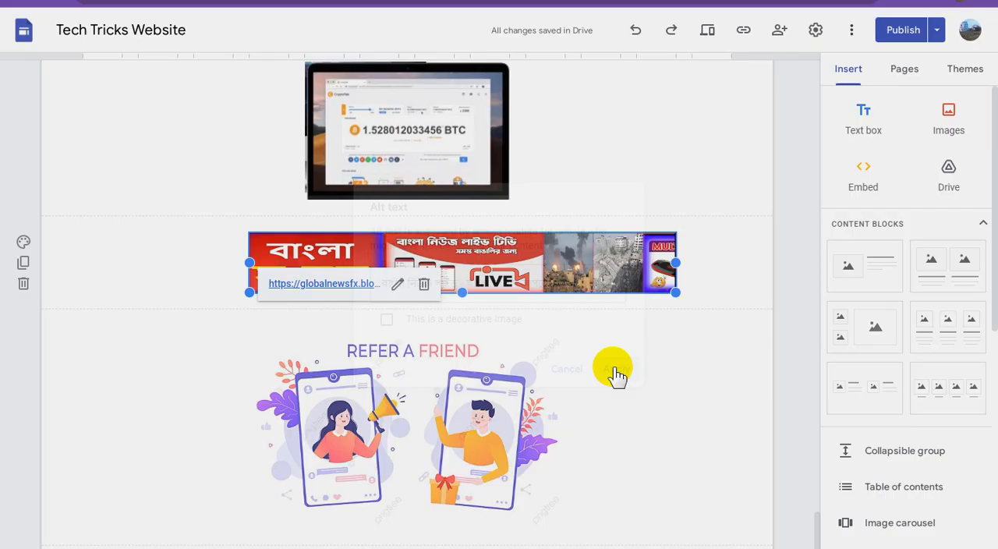
# Set the alt text of the Bitcoin laptop image to "Bitcoin Mining Earning - Crypto Trading Mining Website".
pyautogui.scroll(2, 613, 371)
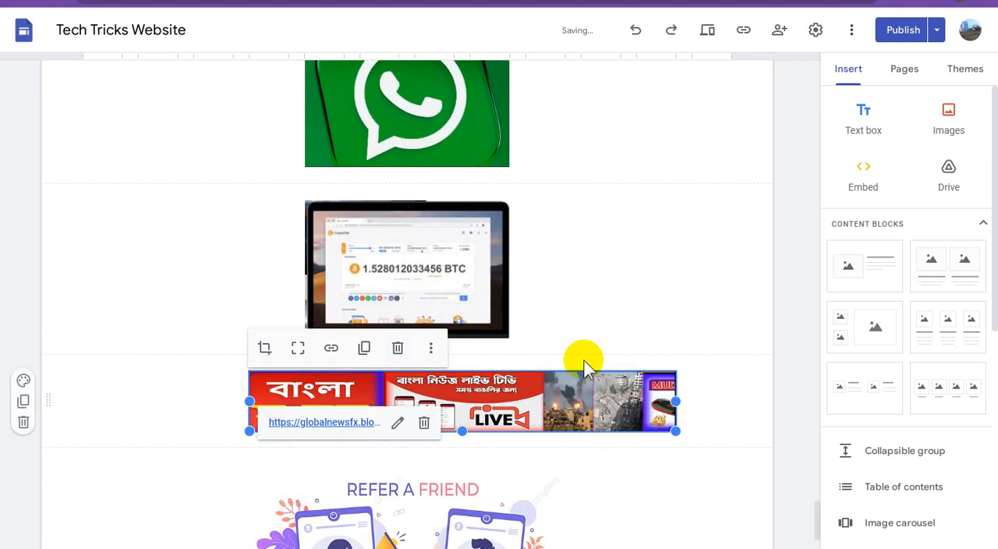
pyautogui.click(439, 236)
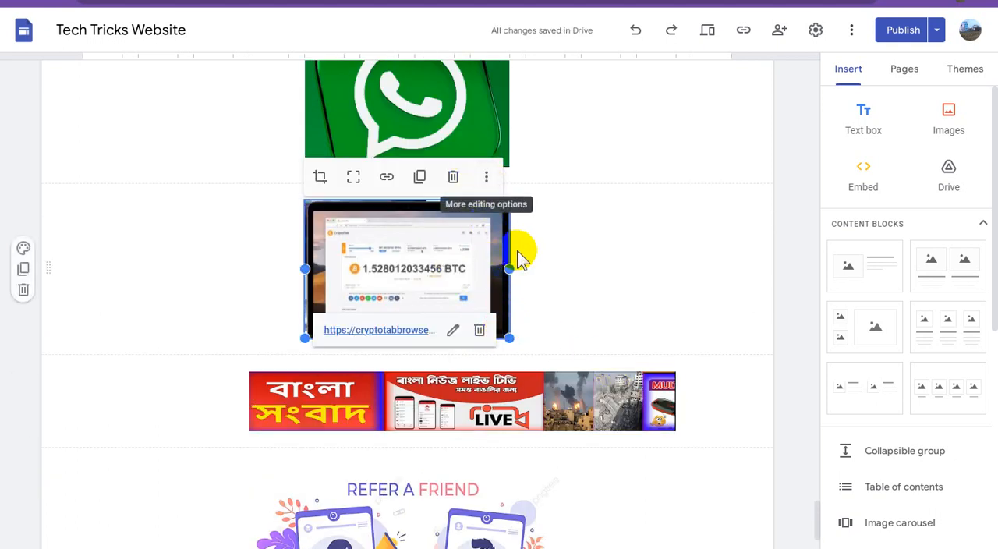
pyautogui.click(486, 179)
pyautogui.click(506, 250)
pyautogui.click(447, 282)
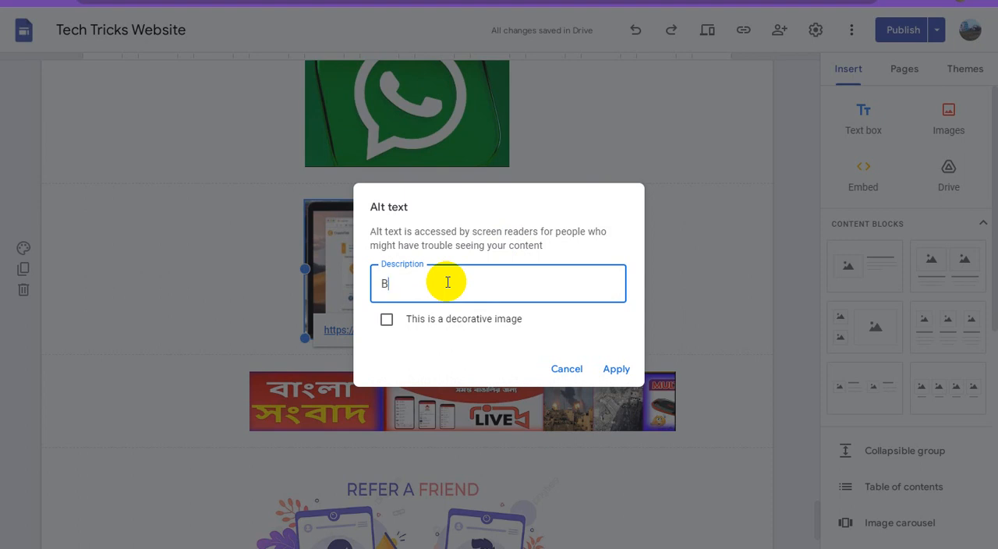
pyautogui.write('Bitcoin Mining Earning ')
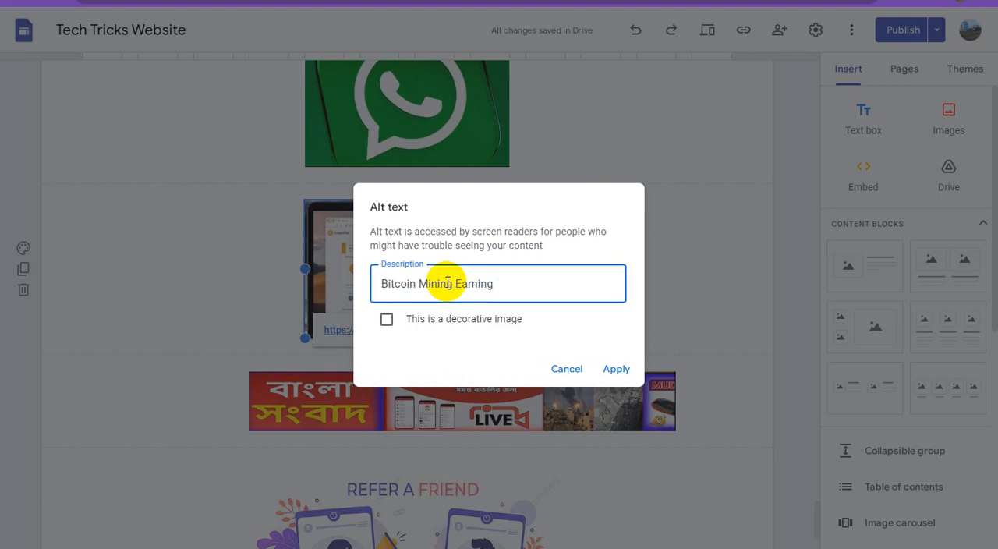
pyautogui.write('- Crypto Trading Mining')
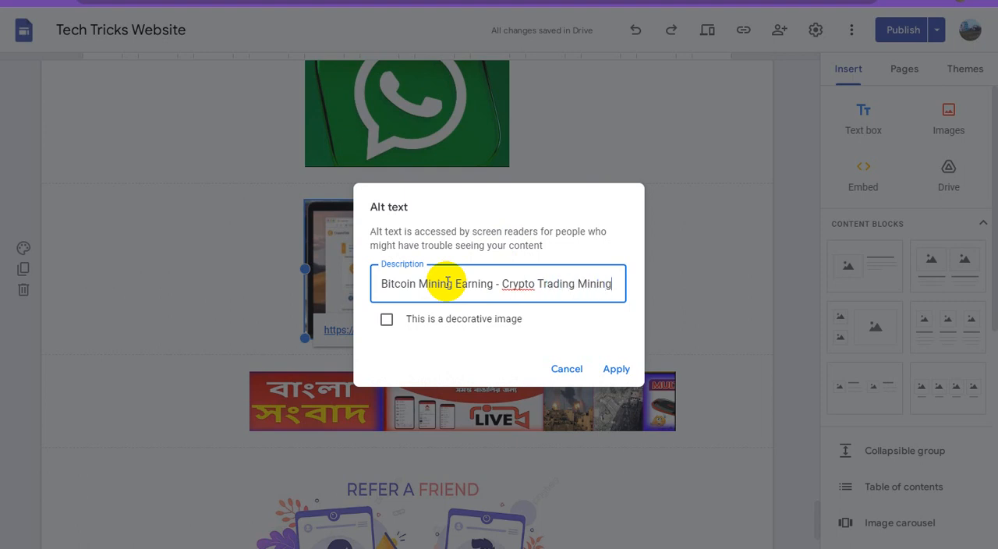
pyautogui.write(' Website')
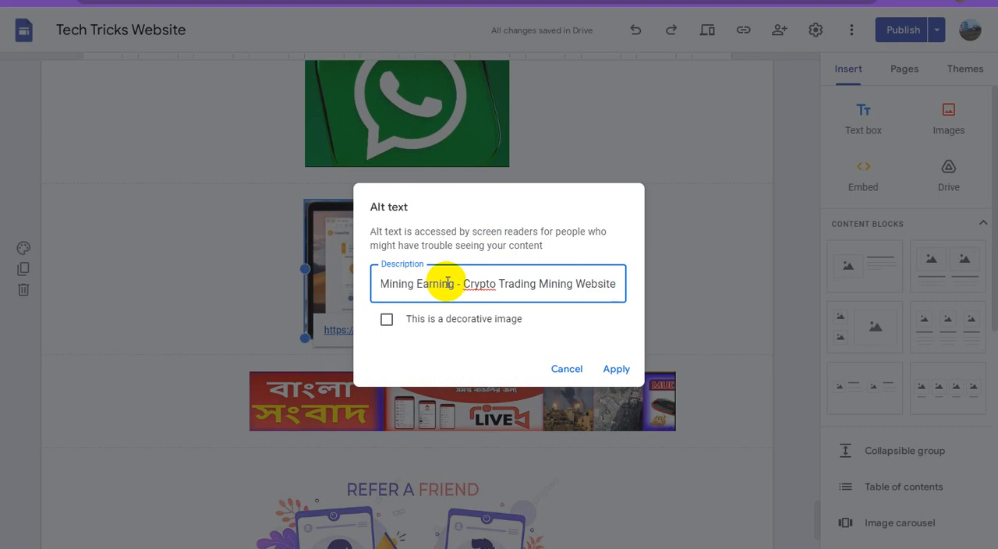
pyautogui.click(616, 367)
# Set the alt text of the WhatsApp logo image to "Digital Marketing Whatsapp Channel".
pyautogui.scroll(2, 618, 362)
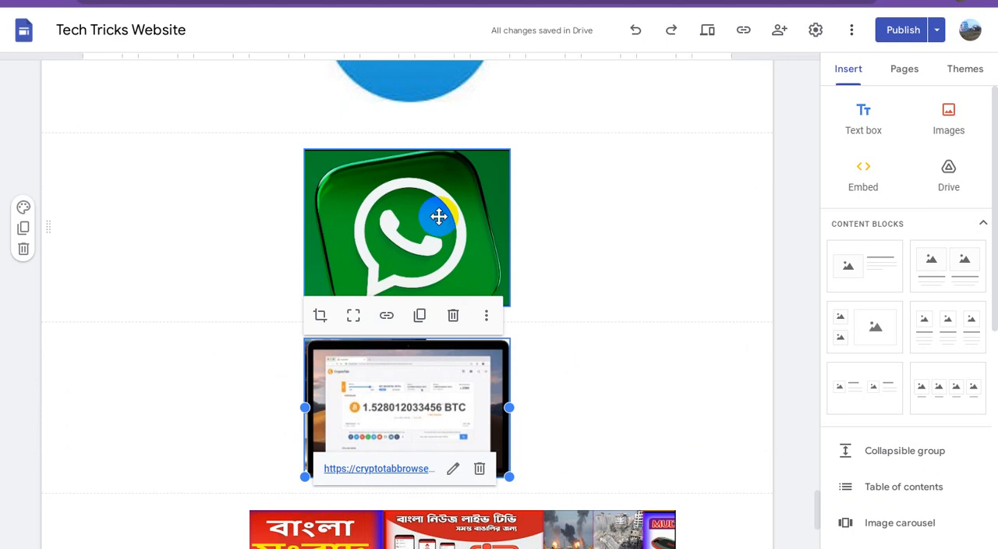
pyautogui.click(439, 216)
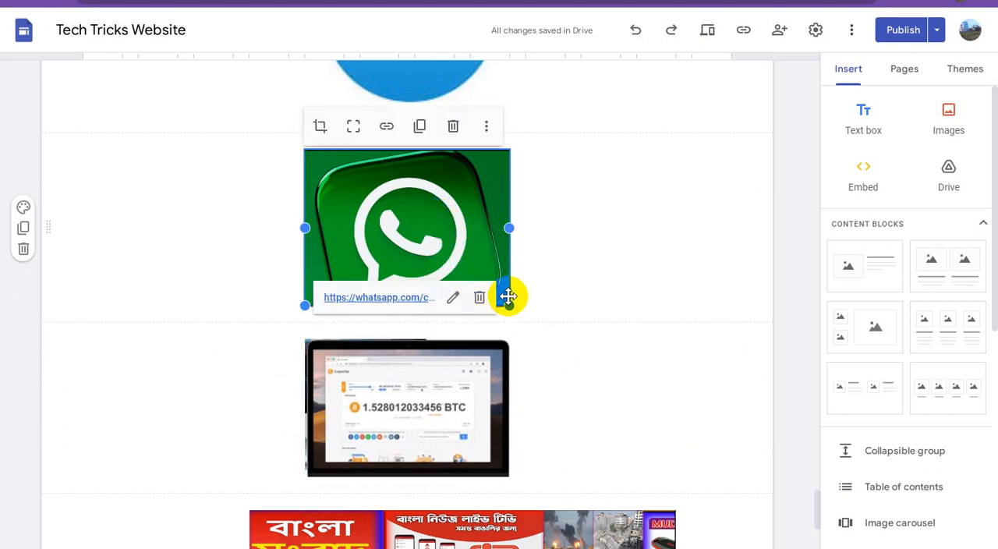
pyautogui.click(490, 129)
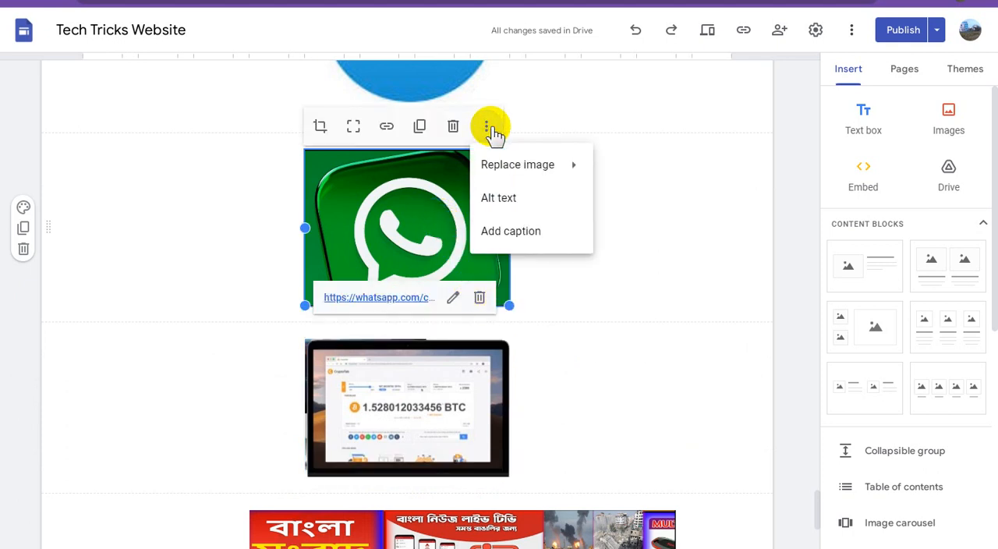
pyautogui.click(503, 198)
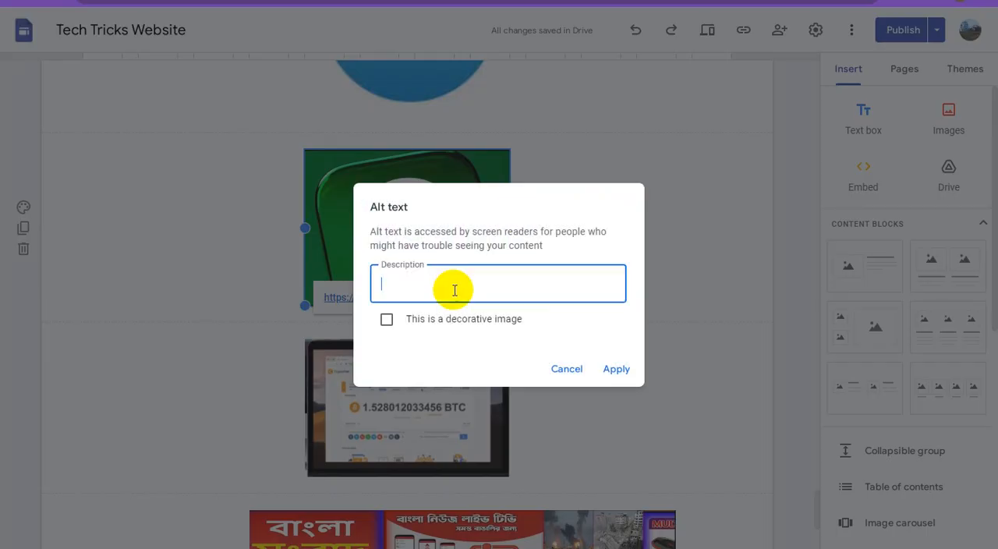
pyautogui.write('Whatsapp Channel')
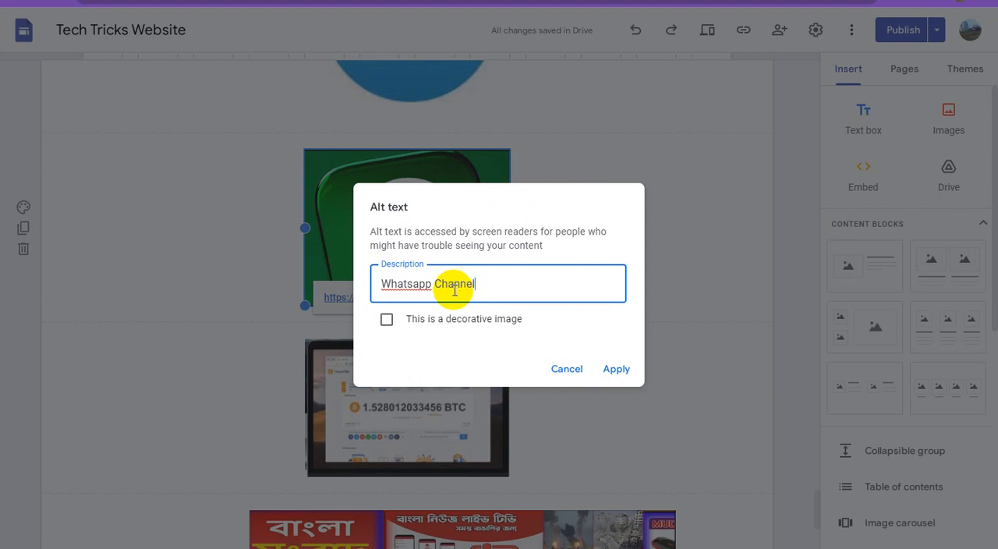
pyautogui.write('Digital ')
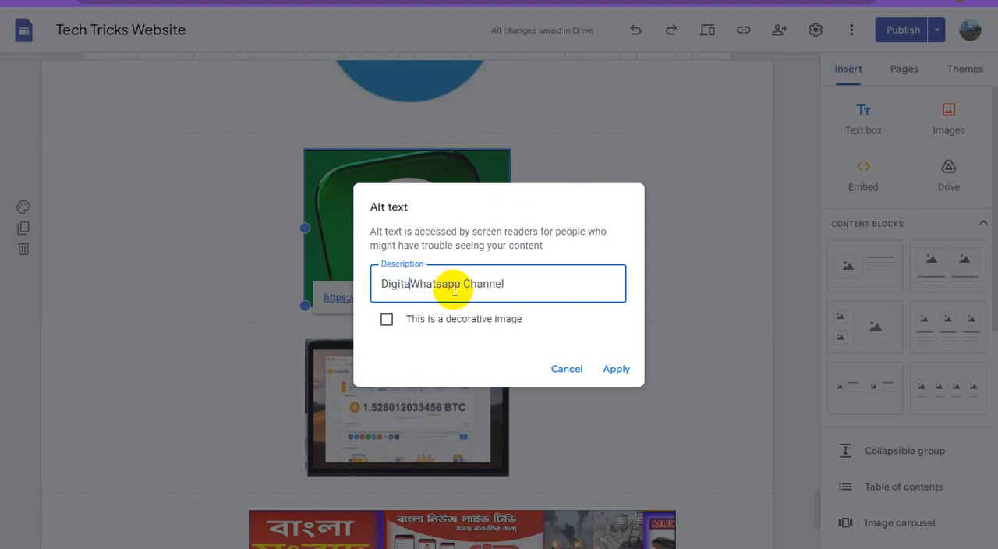
pyautogui.write('Marketing')
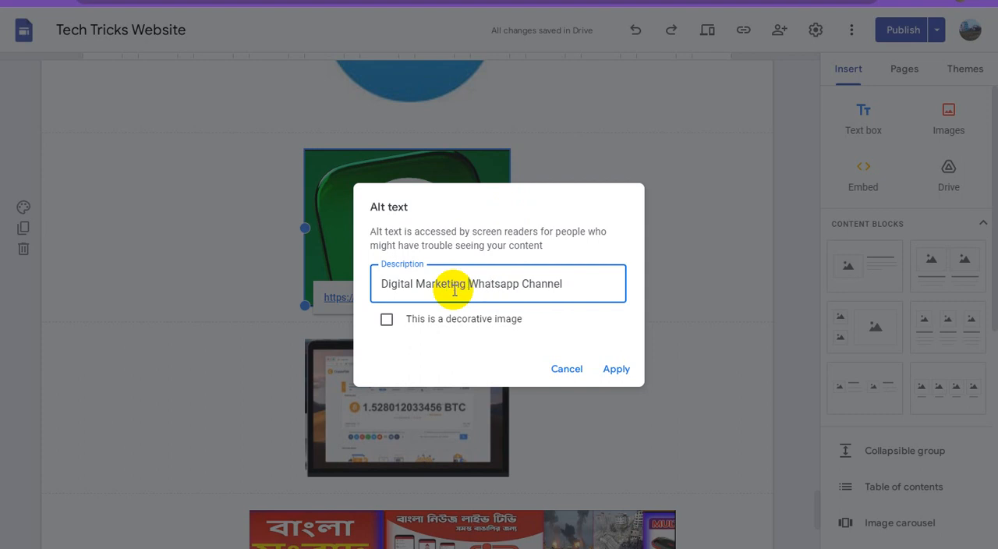
pyautogui.click(616, 369)
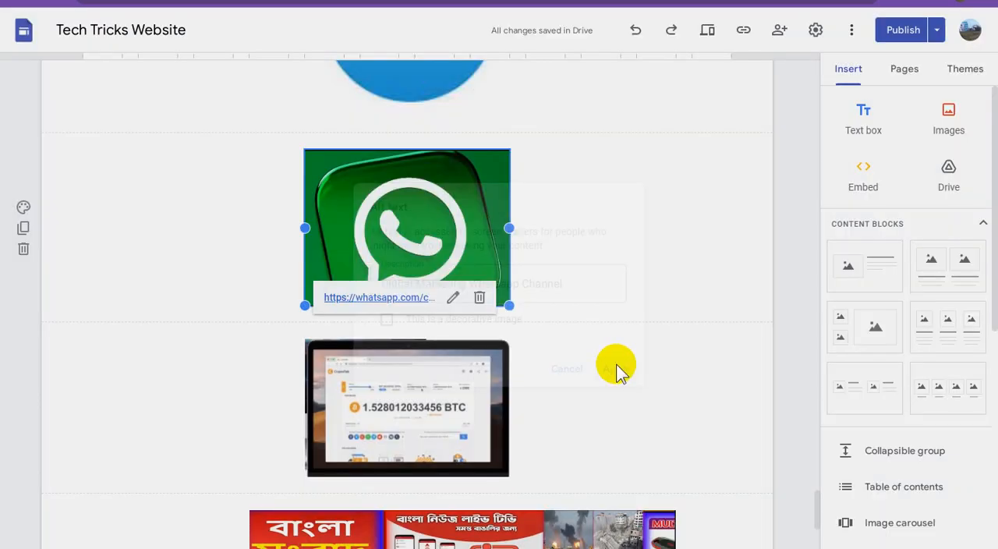
# Set the alt text of the Telegram logo image to "Digital Marketing Service Telegram Channel".
pyautogui.scroll(3, 621, 373)
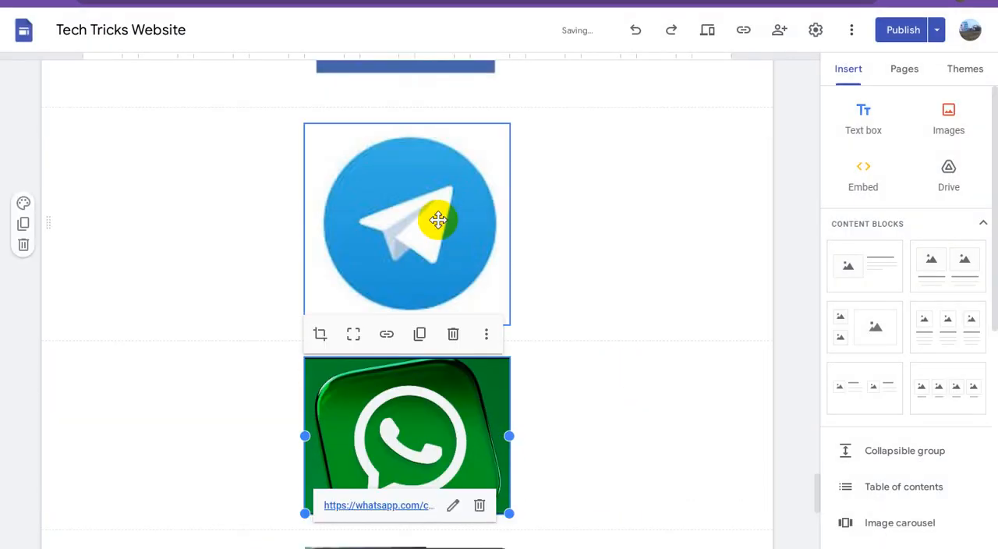
pyautogui.moveTo(437, 220); pyautogui.dragTo(481, 211)
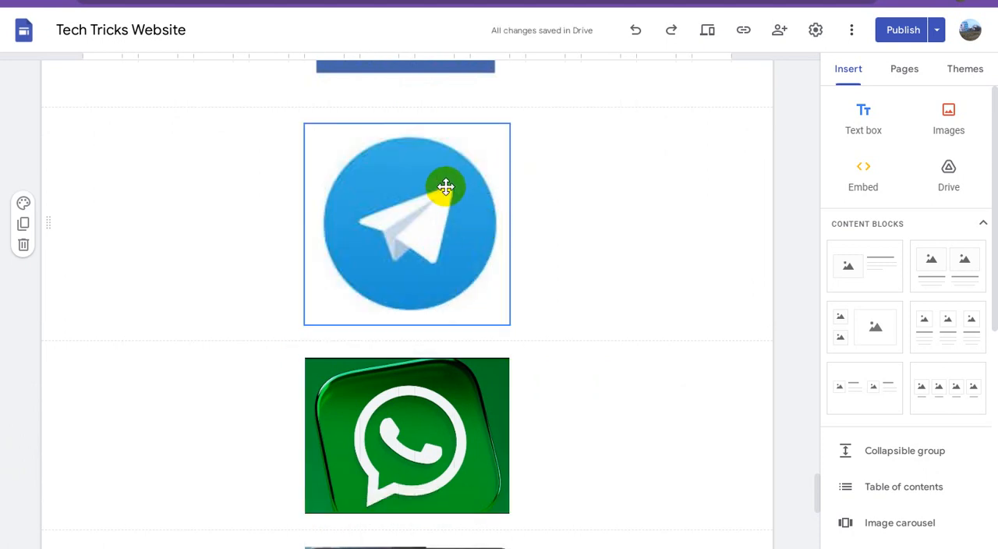
pyautogui.scroll(1, 487, 241)
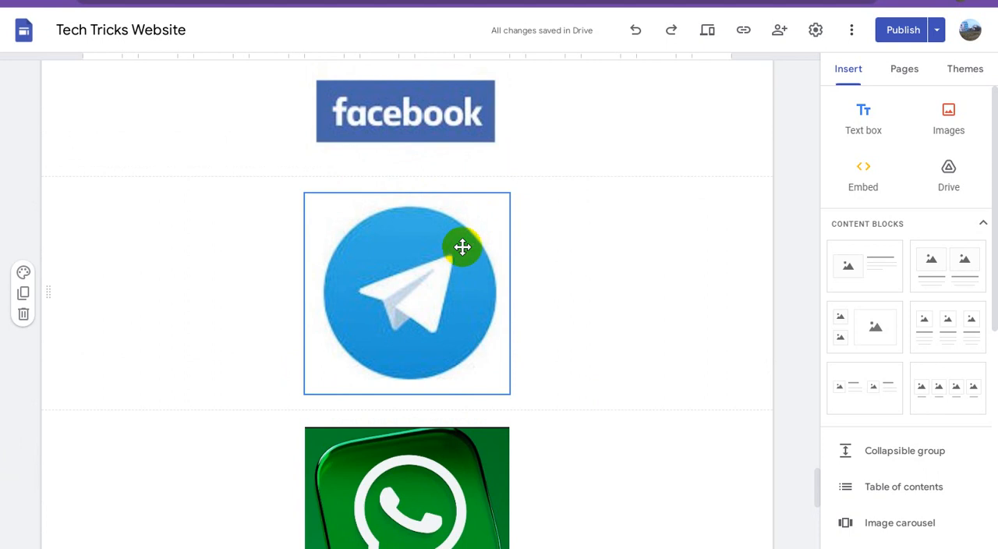
pyautogui.click(452, 262)
pyautogui.click(488, 171)
pyautogui.click(507, 243)
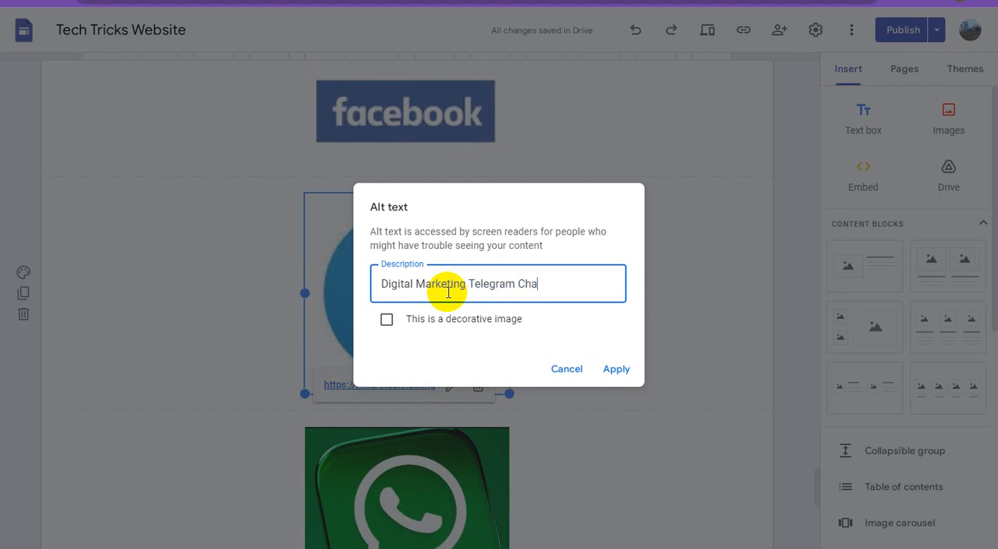
pyautogui.click(468, 284)
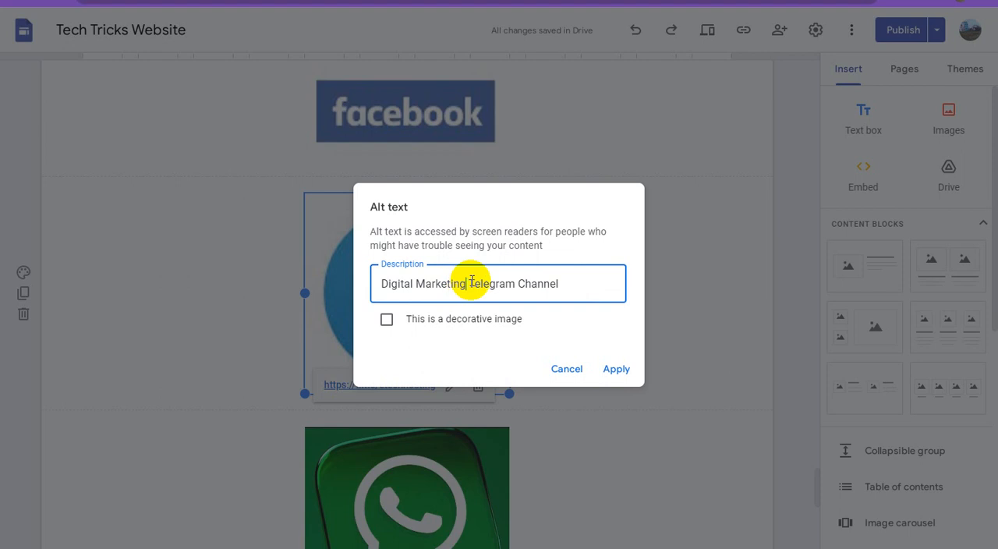
pyautogui.write('Servic')
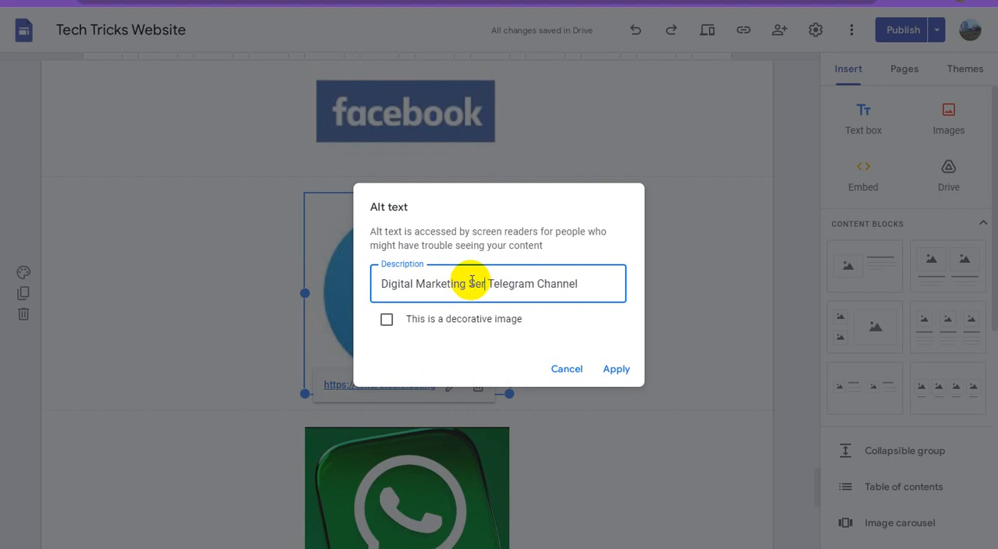
pyautogui.write('e')
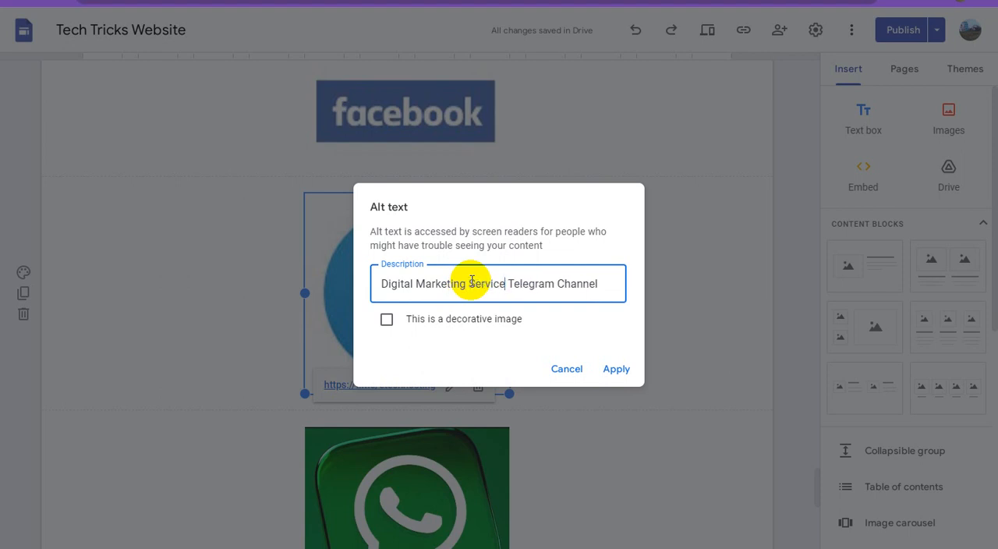
pyautogui.click(616, 368)
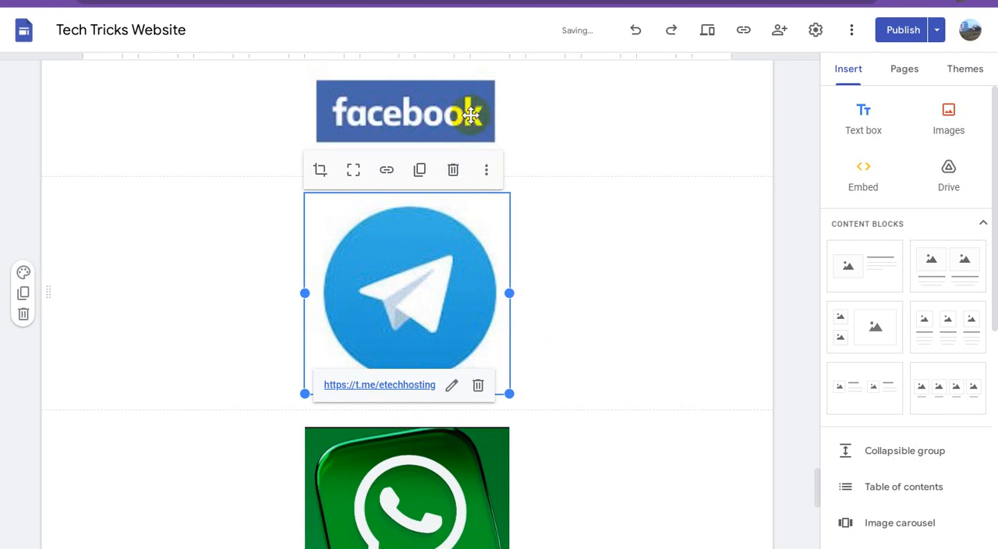
# Set the alt text of the Facebook logo image, beginning with "Tech Video Tricks Digital Marketing".
pyautogui.scroll(2, 634, 261)
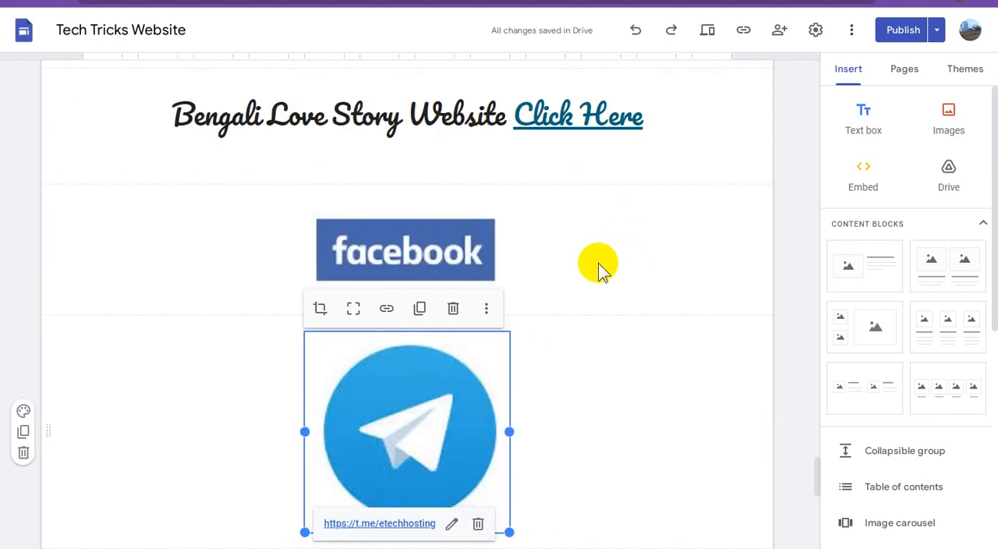
pyautogui.click(429, 237)
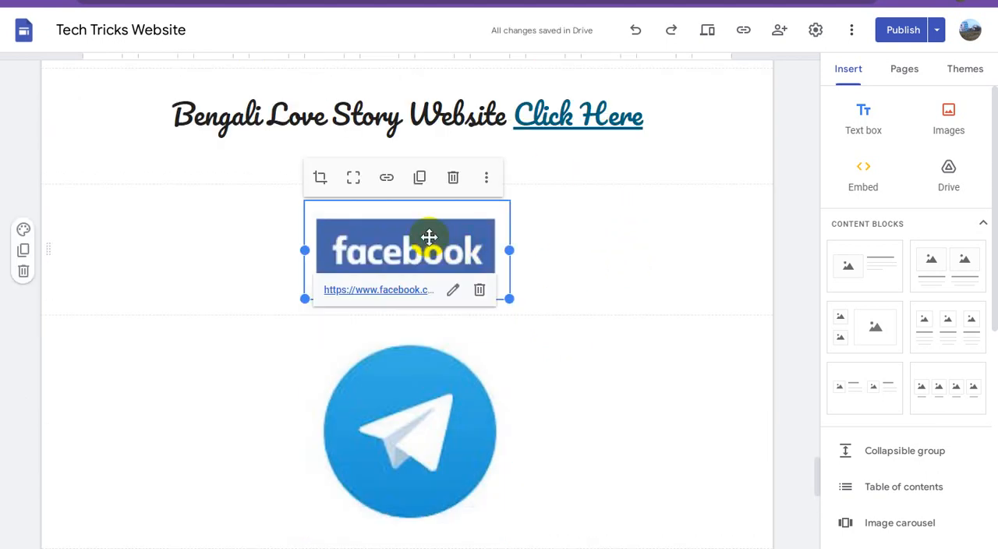
pyautogui.click(487, 177)
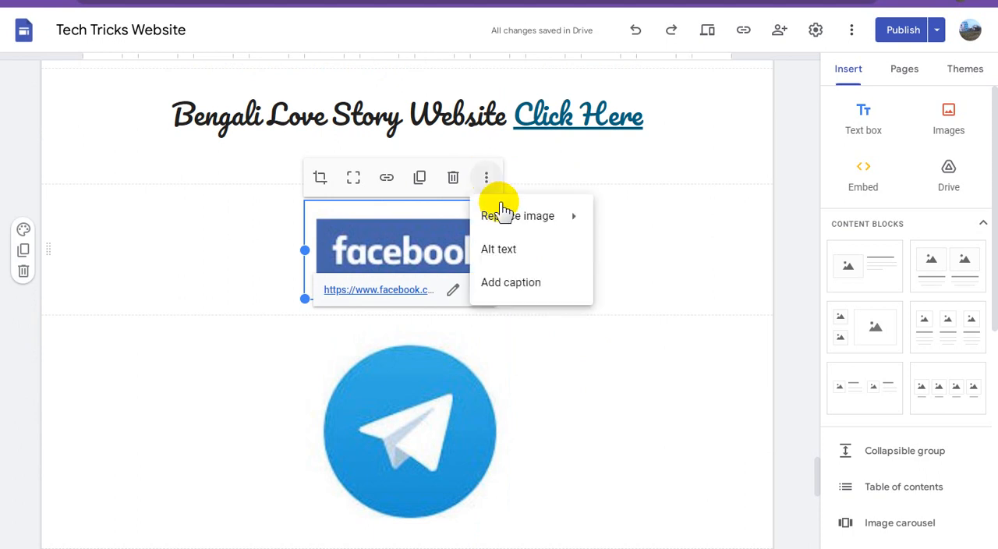
pyautogui.click(503, 250)
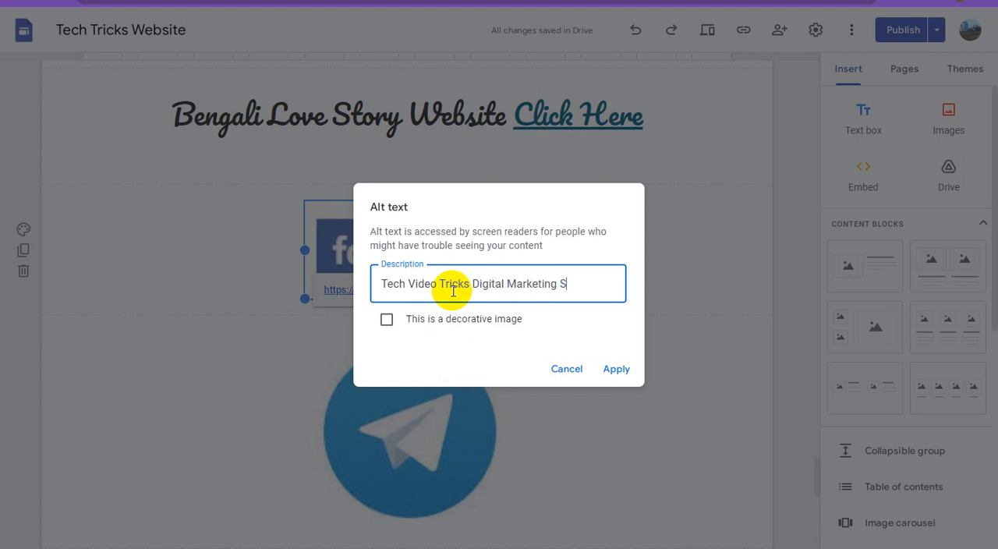
pyautogui.click(616, 371)
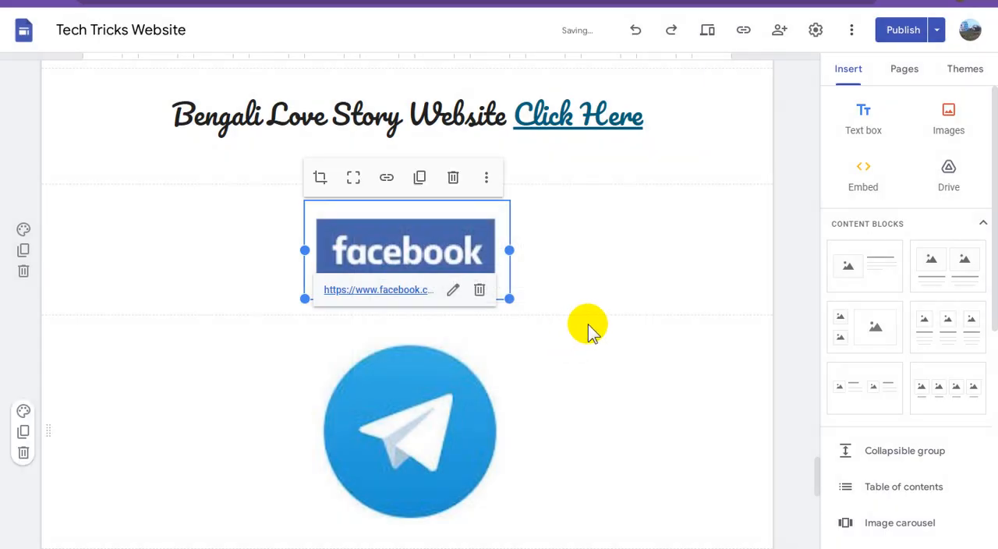
# Copy the full "Bengali Love Story Website Click Here" caption.
pyautogui.scroll(1, 589, 323)
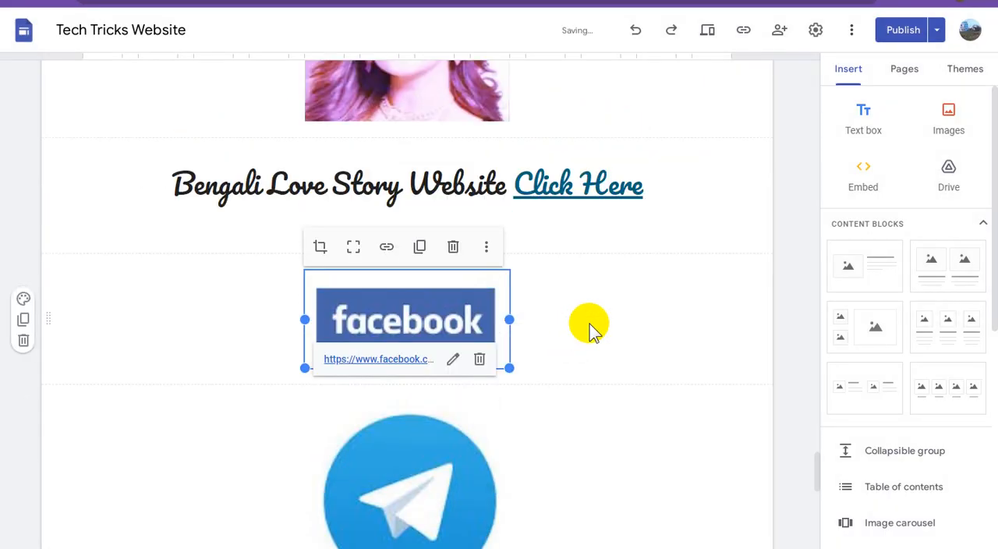
pyautogui.tripleClick(380, 181)
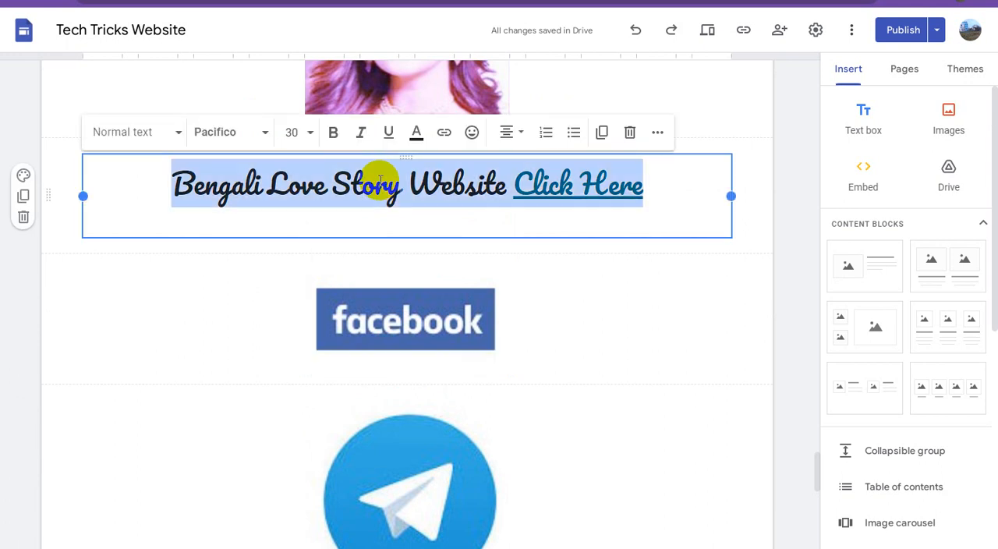
pyautogui.rightClick(380, 181)
pyautogui.click(413, 207)
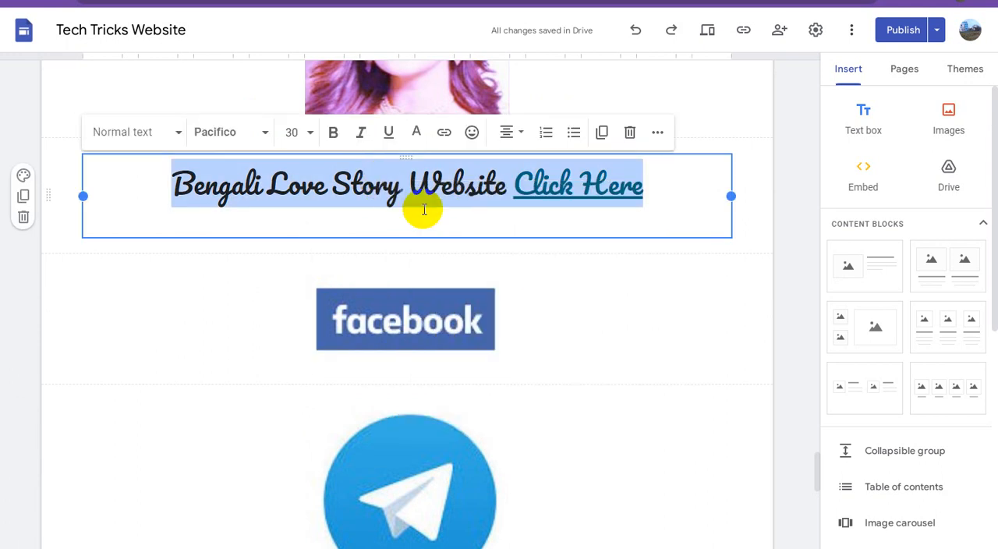
# Paste the copied Bengali Love Story caption as the alt text of the woman's portrait above it.
pyautogui.scroll(2, 501, 230)
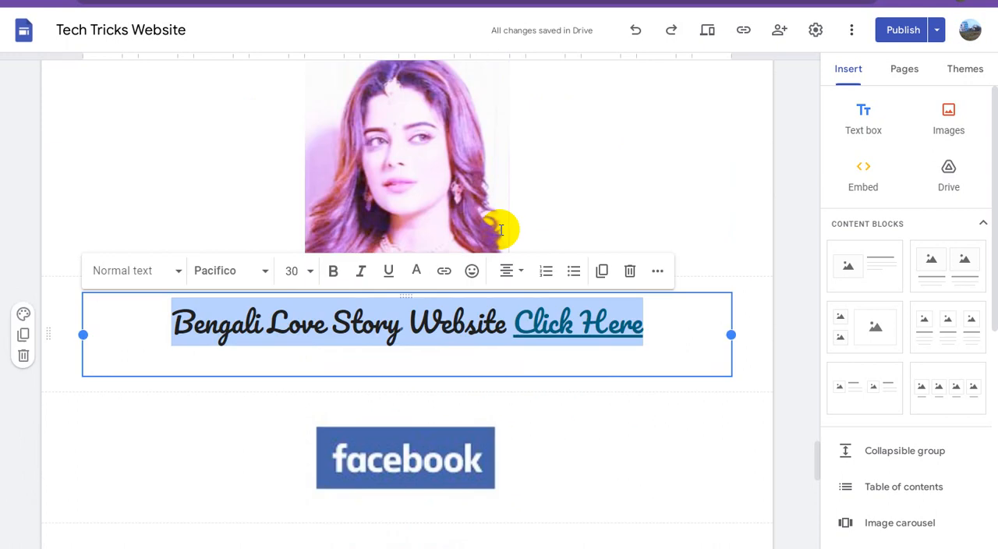
pyautogui.click(400, 153)
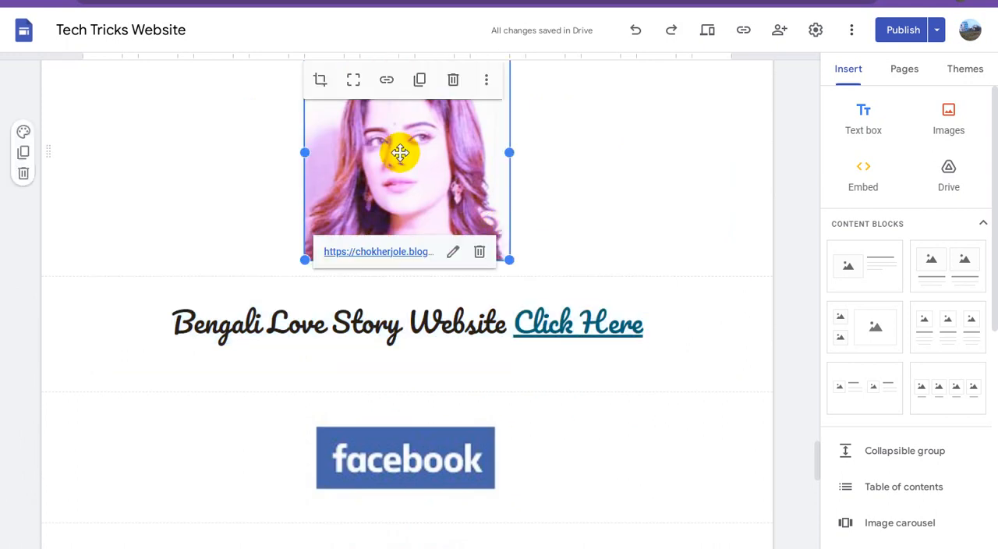
pyautogui.click(487, 82)
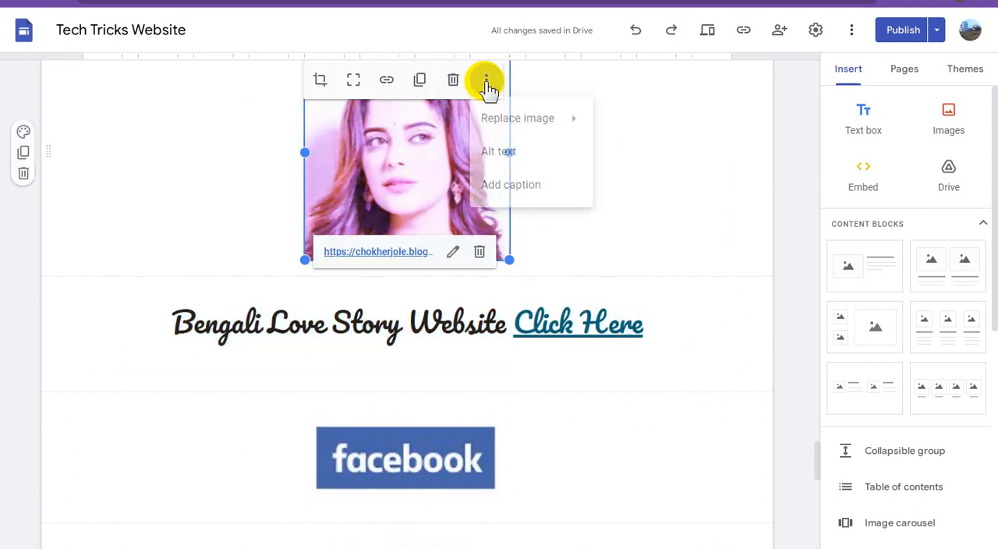
pyautogui.click(506, 152)
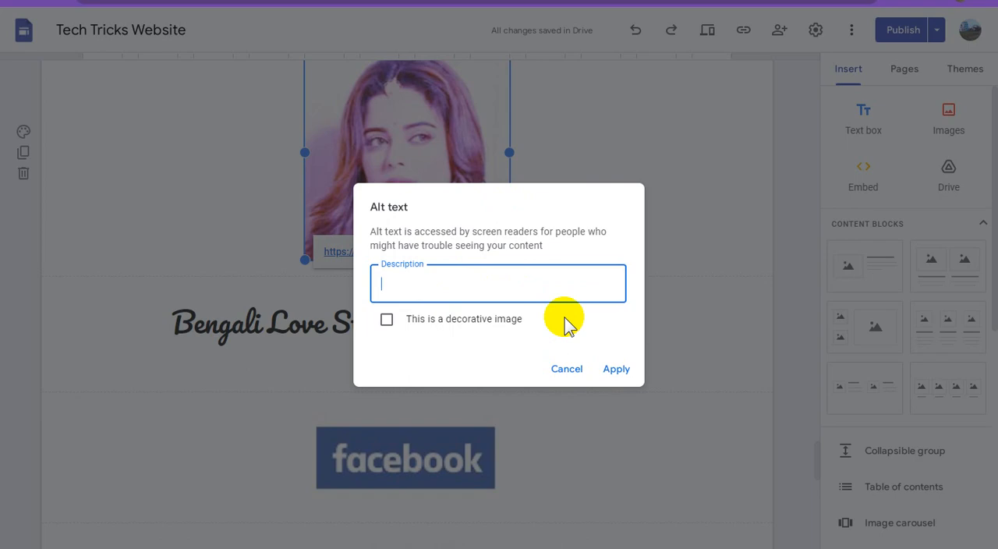
pyautogui.hotkey('ctrl', 'v')
pyautogui.click(615, 370)
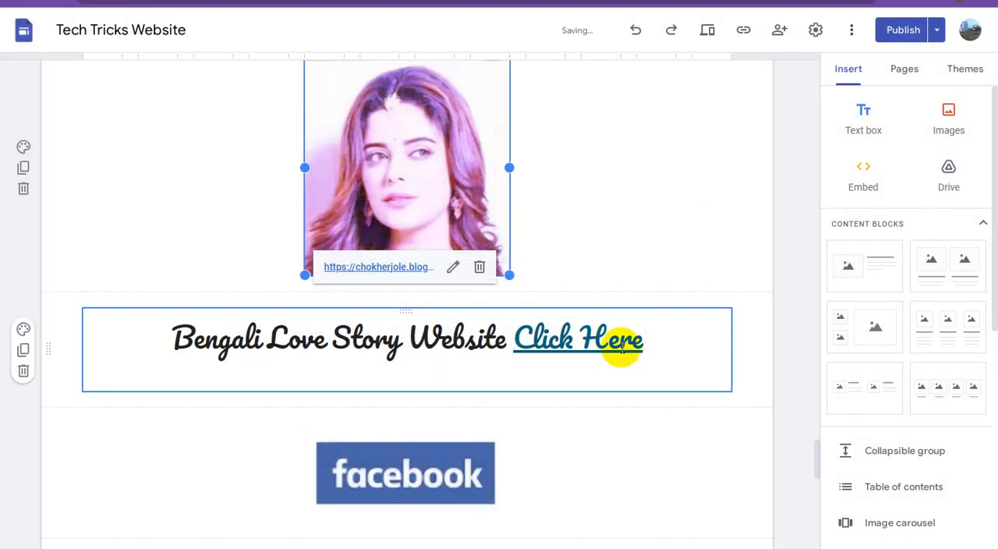
# Copy the full "Tubes Video Service Website Click Here" caption.
pyautogui.scroll(2, 592, 316)
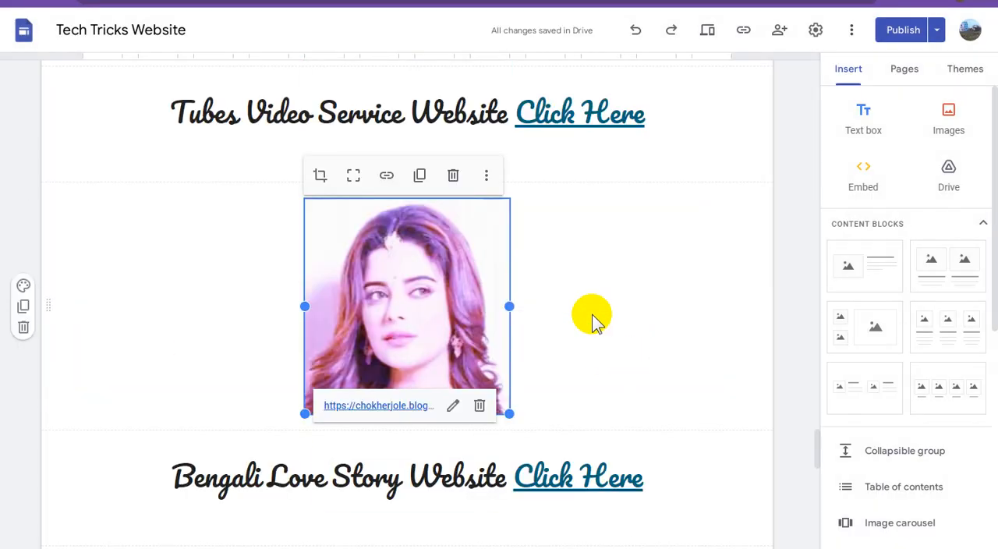
pyautogui.scroll(2, 592, 316)
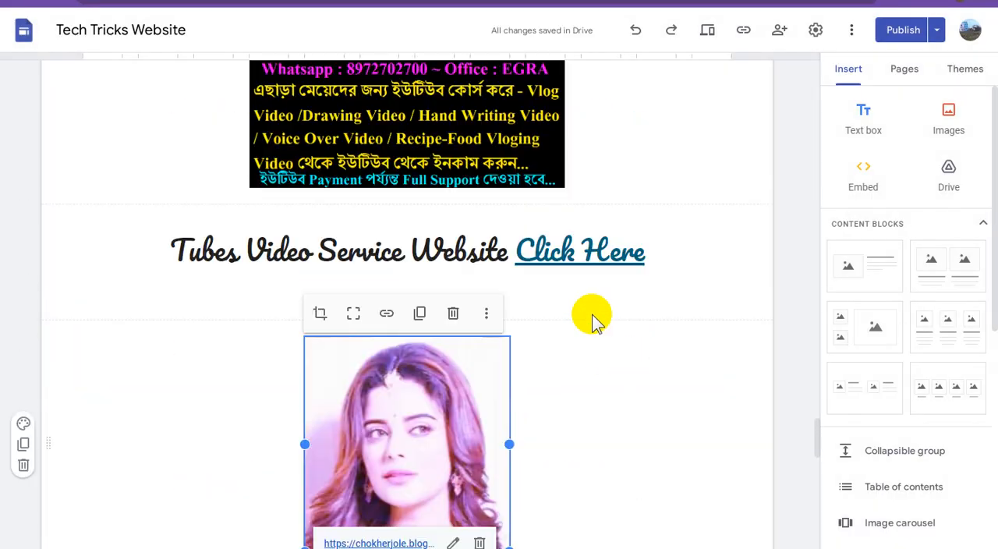
pyautogui.tripleClick(375, 251)
pyautogui.rightClick(375, 252)
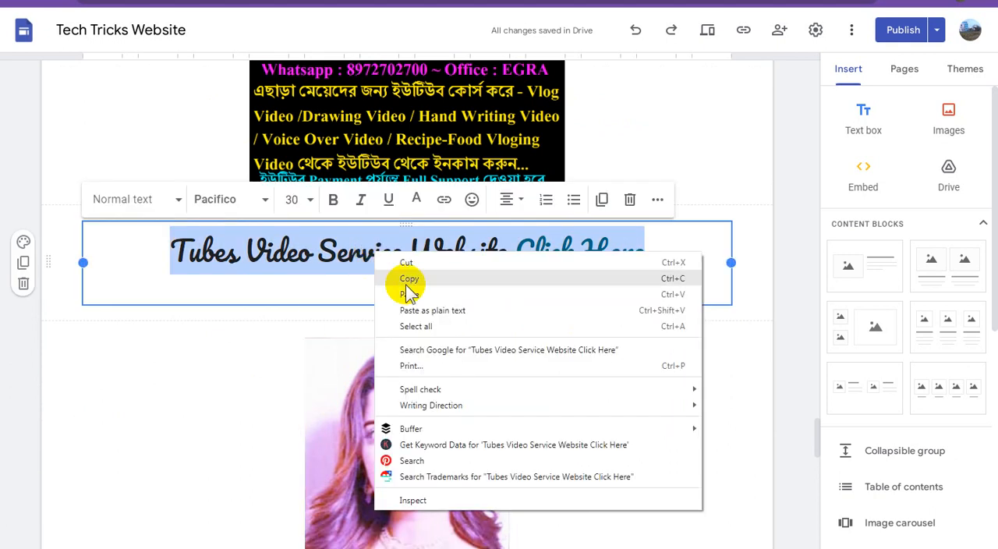
pyautogui.click(412, 278)
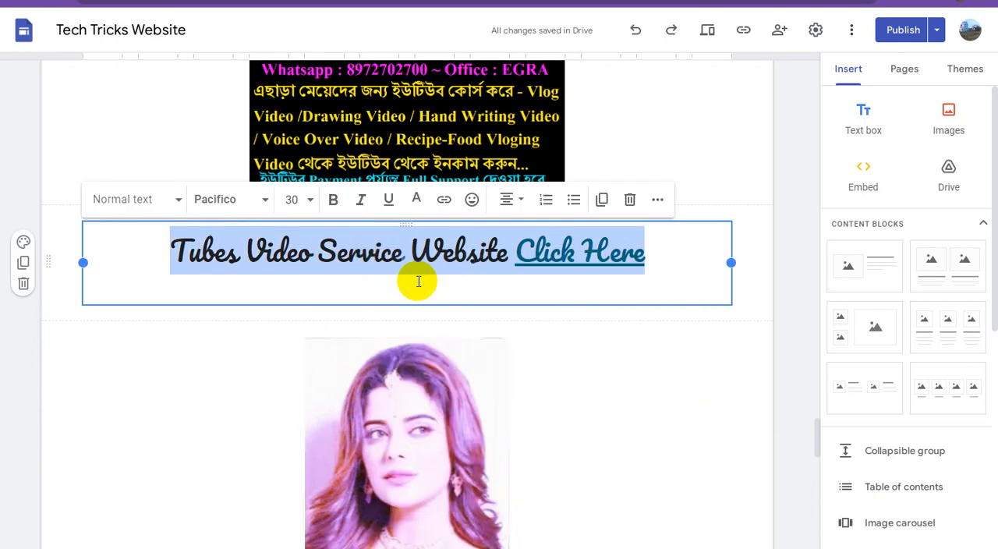
# Paste the copied Tubes Video Service caption as the alt text of the black Bengali video course banner.
pyautogui.click(424, 115)
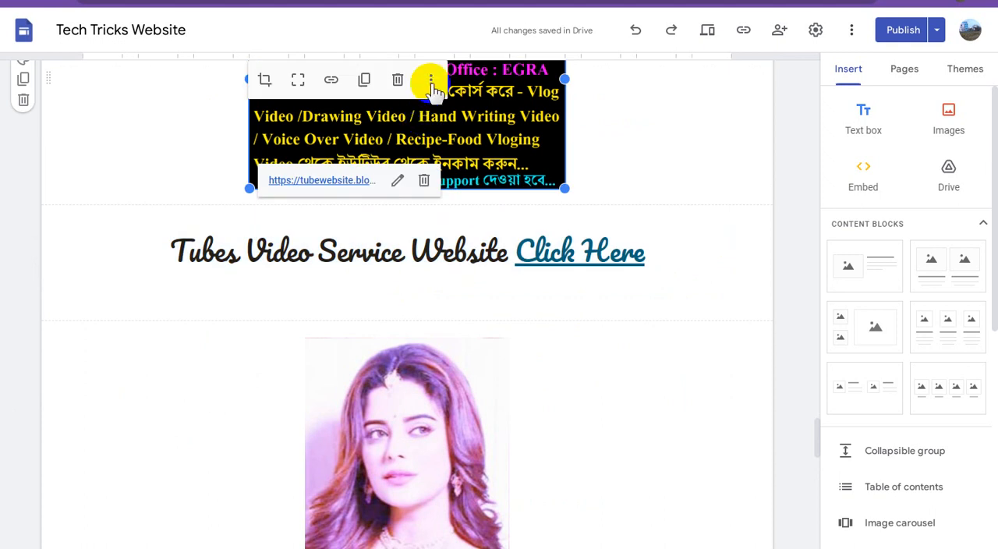
pyautogui.click(431, 81)
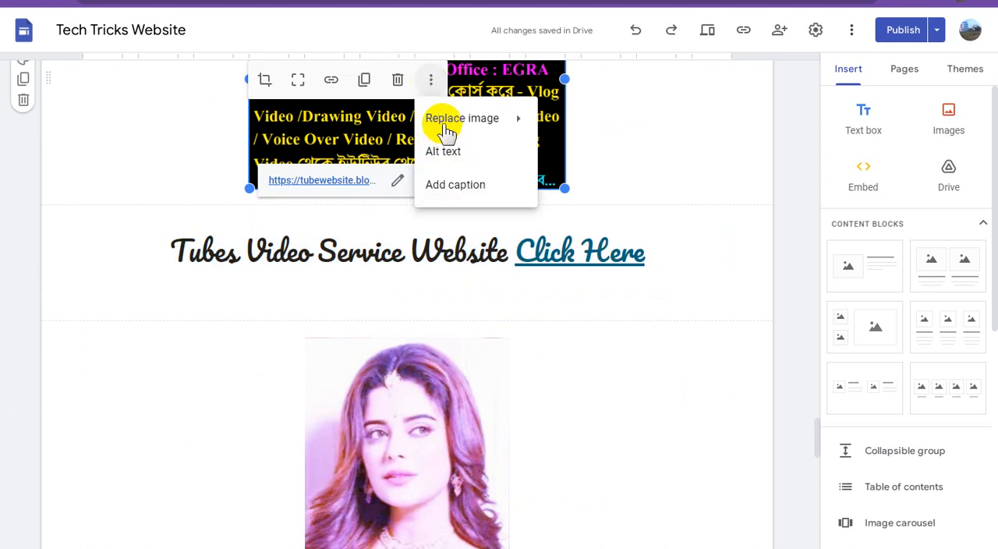
pyautogui.click(445, 152)
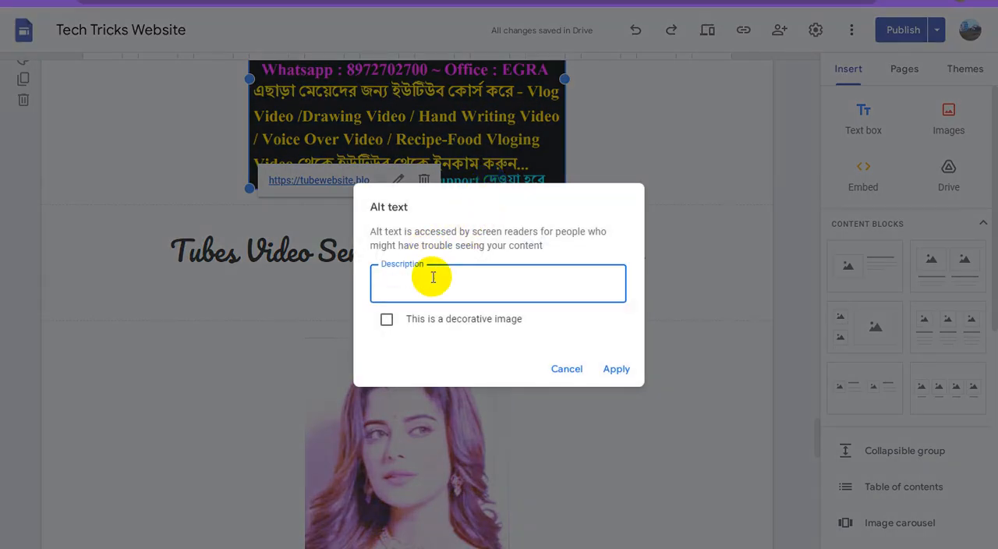
pyautogui.hotkey('ctrl', 'v')
pyautogui.click(616, 369)
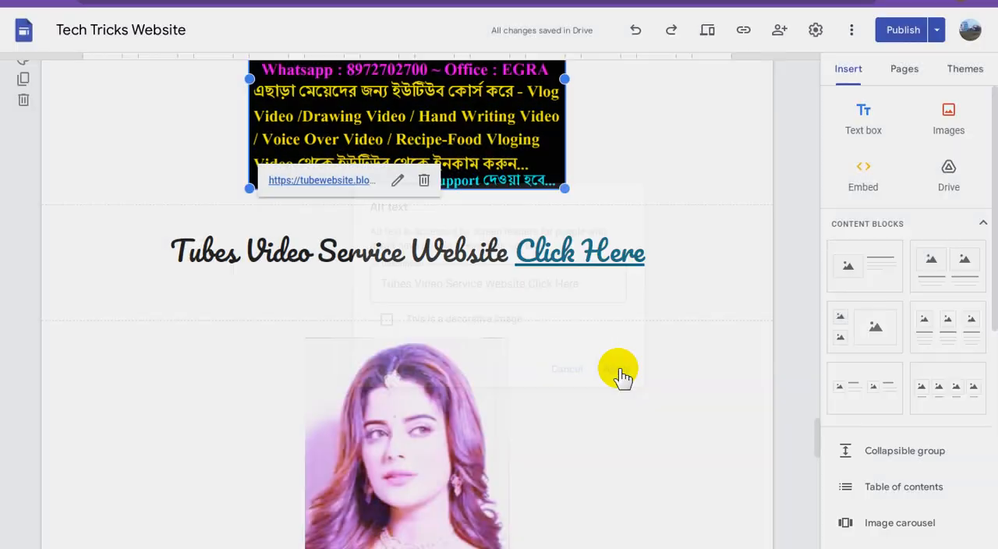
pyautogui.scroll(1, 619, 370)
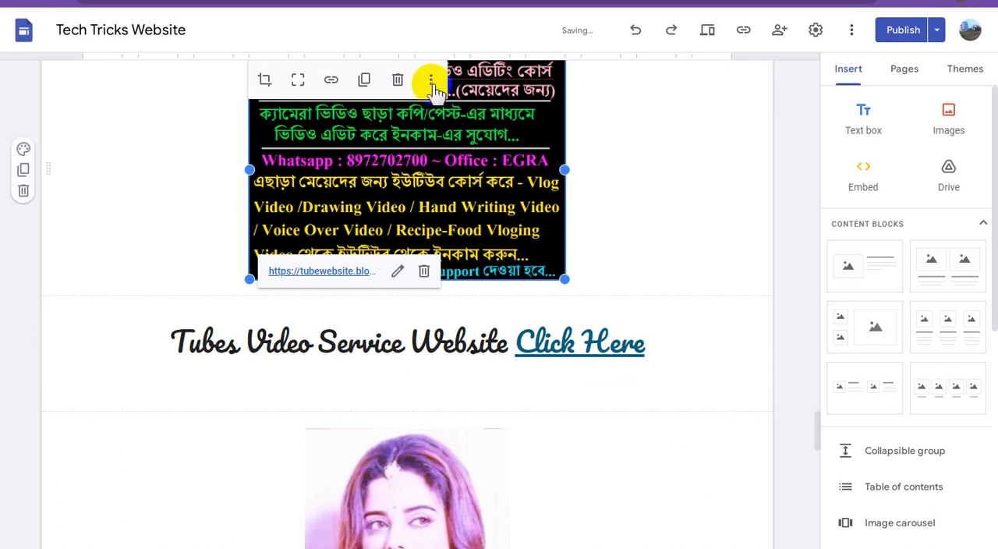
pyautogui.click(431, 80)
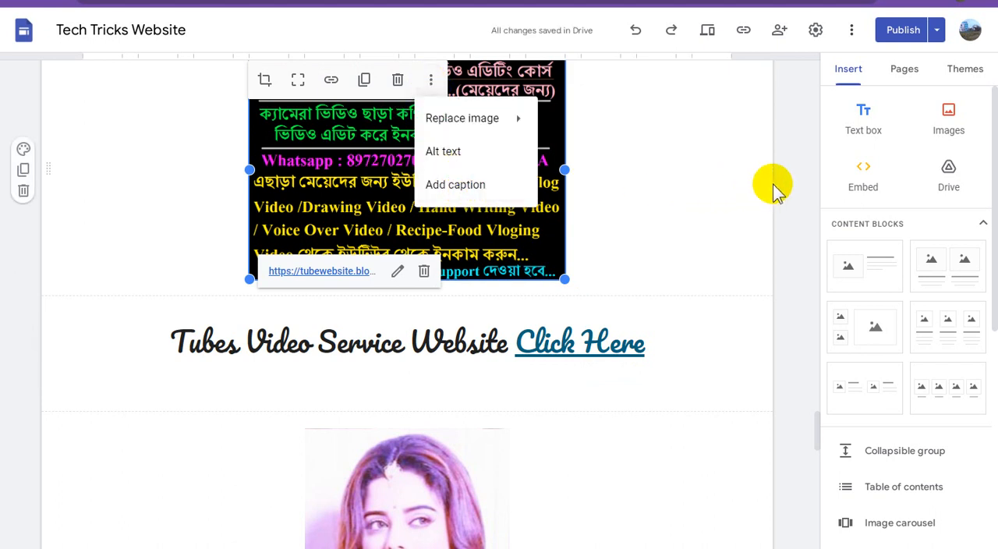
pyautogui.click(623, 223)
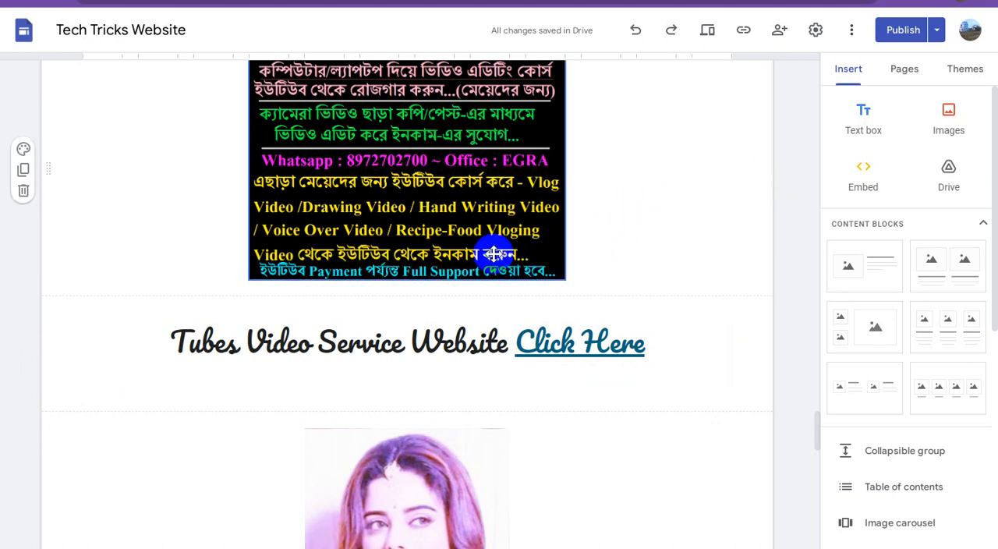
# Copy the full "e-Support Digital Website Click Here" caption.
pyautogui.scroll(2, 493, 253)
pyautogui.scroll(2, 495, 252)
pyautogui.click(392, 270)
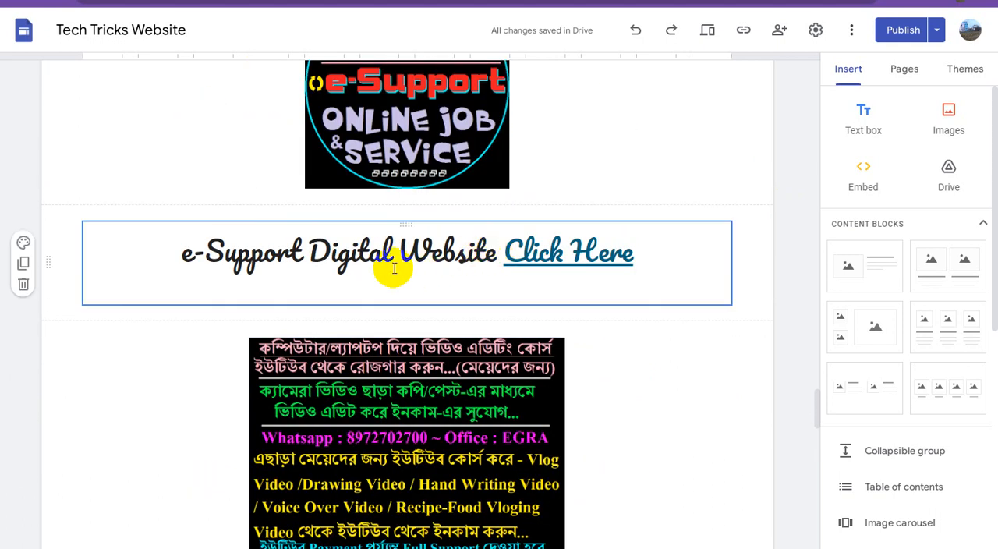
pyautogui.tripleClick(387, 252)
pyautogui.rightClick(387, 252)
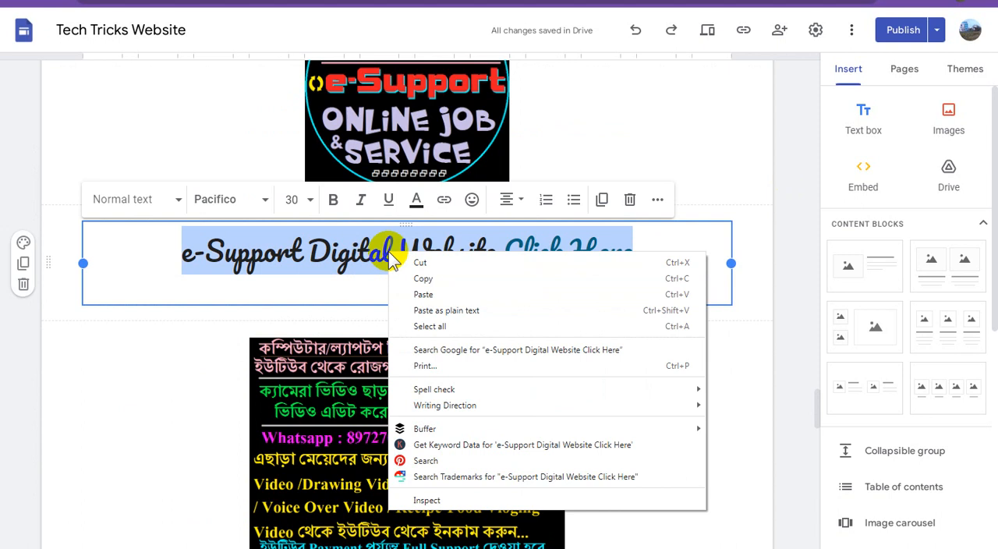
pyautogui.click(425, 275)
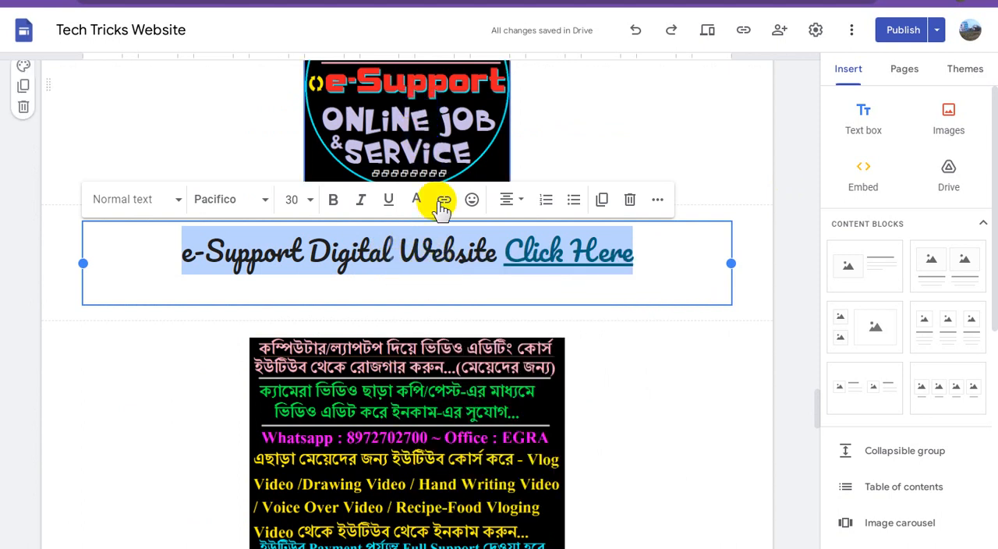
# Paste the copied e-Support caption as the alt text of the round e-Support Online Job & Service image.
pyautogui.scroll(2, 441, 224)
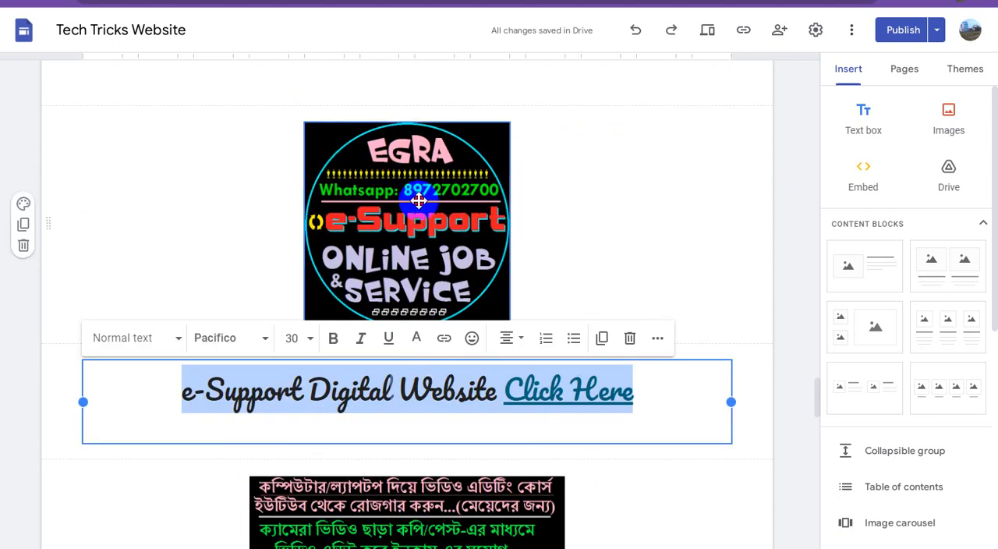
pyautogui.click(419, 201)
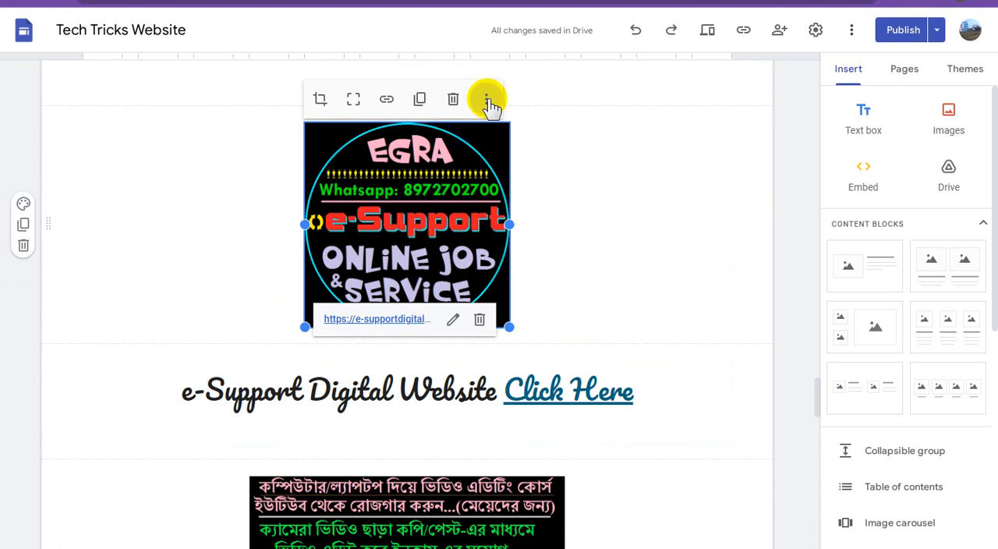
pyautogui.click(487, 100)
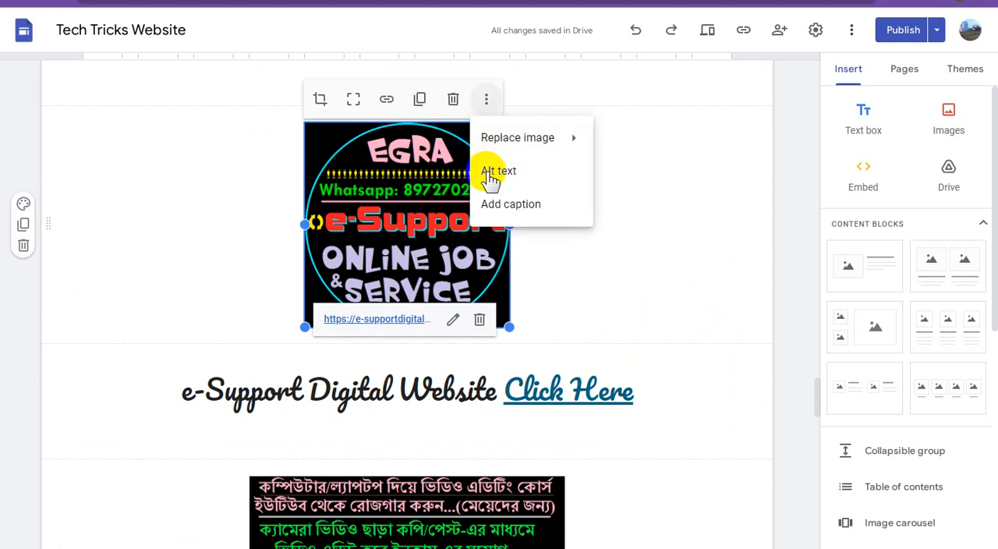
pyautogui.click(521, 178)
pyautogui.click(442, 290)
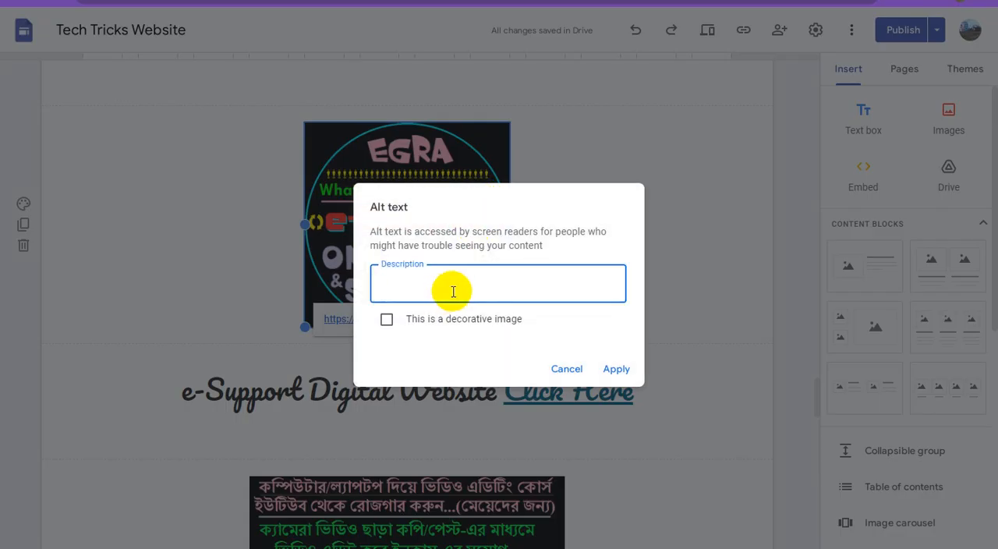
pyautogui.hotkey('ctrl', 'v')
pyautogui.click(613, 367)
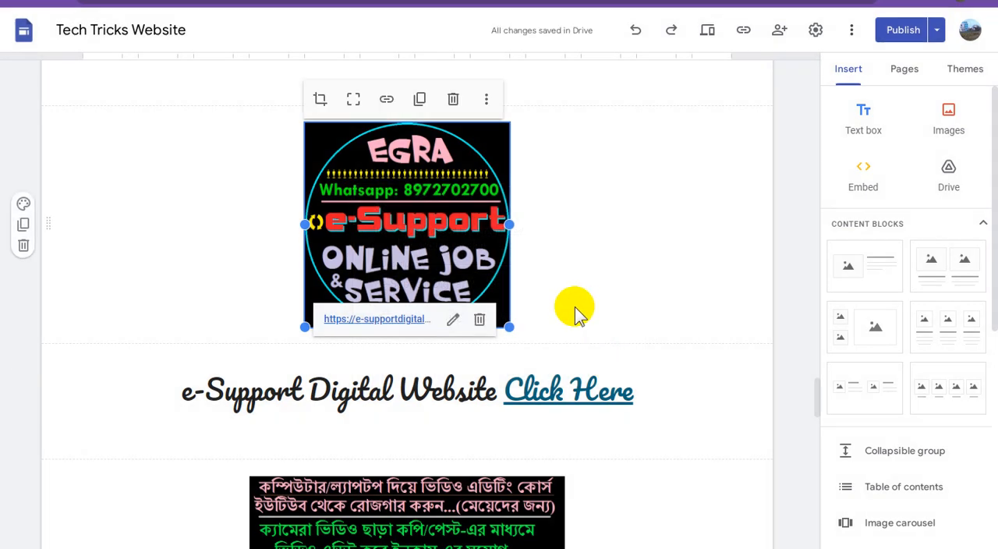
# Copy the full "Rumble Video Hosting Website Click Here" caption beneath the YouTube Video Hosting banner.
pyautogui.scroll(2, 574, 307)
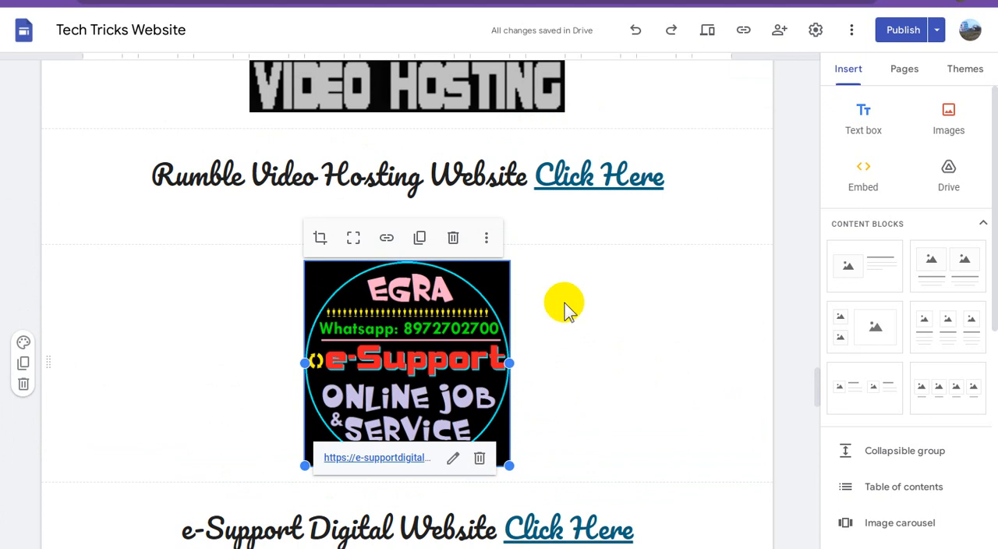
pyautogui.tripleClick(452, 178)
pyautogui.rightClick(452, 178)
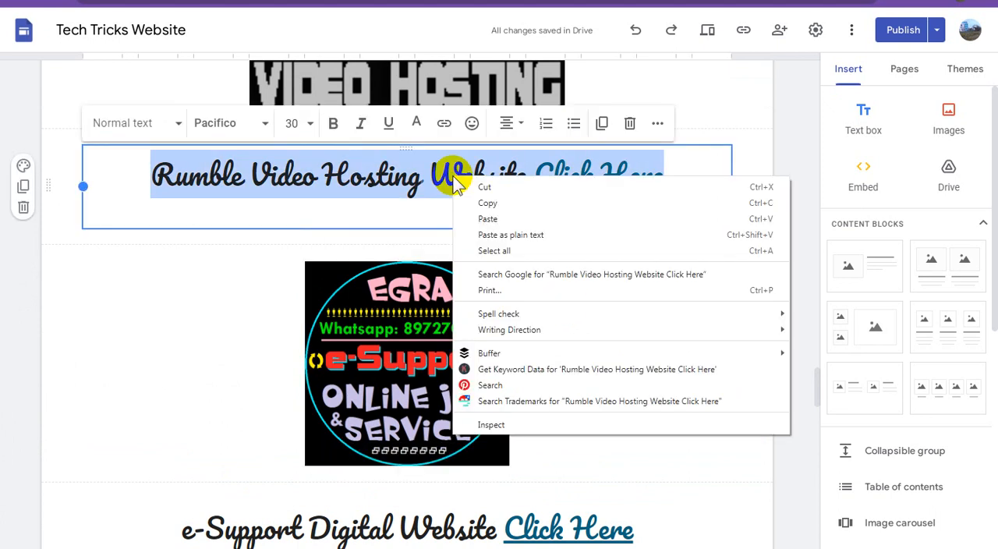
pyautogui.click(490, 204)
pyautogui.scroll(2, 510, 232)
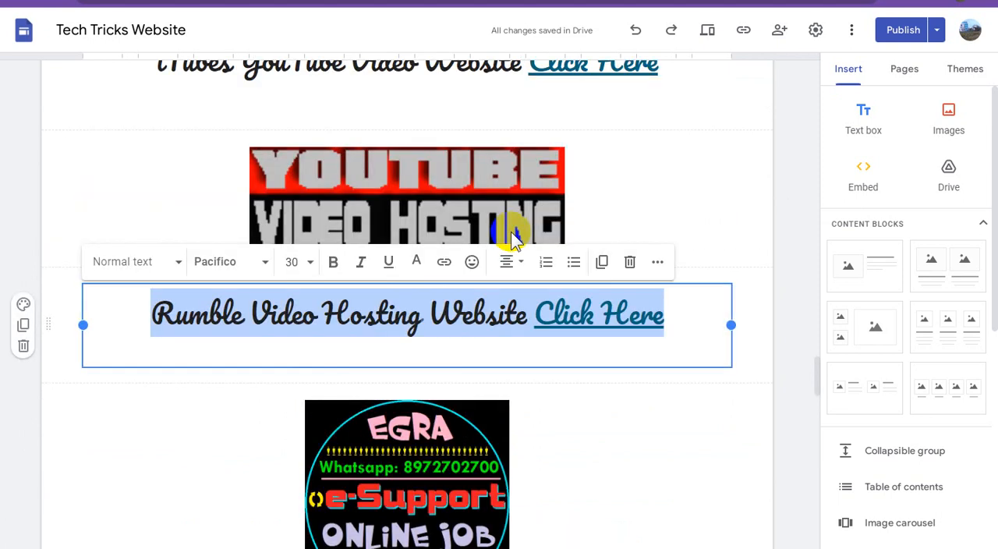
# Paste the copied Rumble caption as the alt text of the YouTube Video Hosting banner above that caption.
pyautogui.click(444, 180)
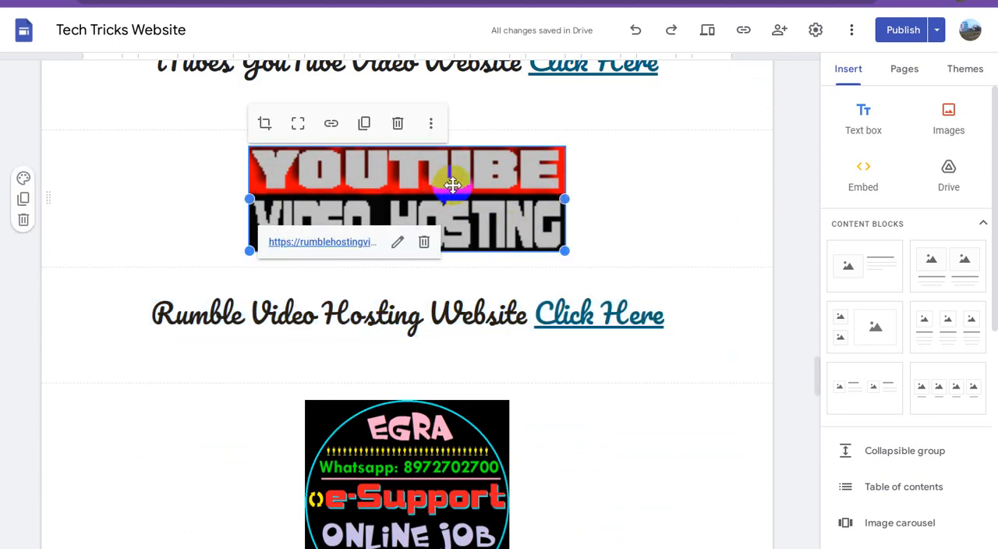
pyautogui.click(431, 125)
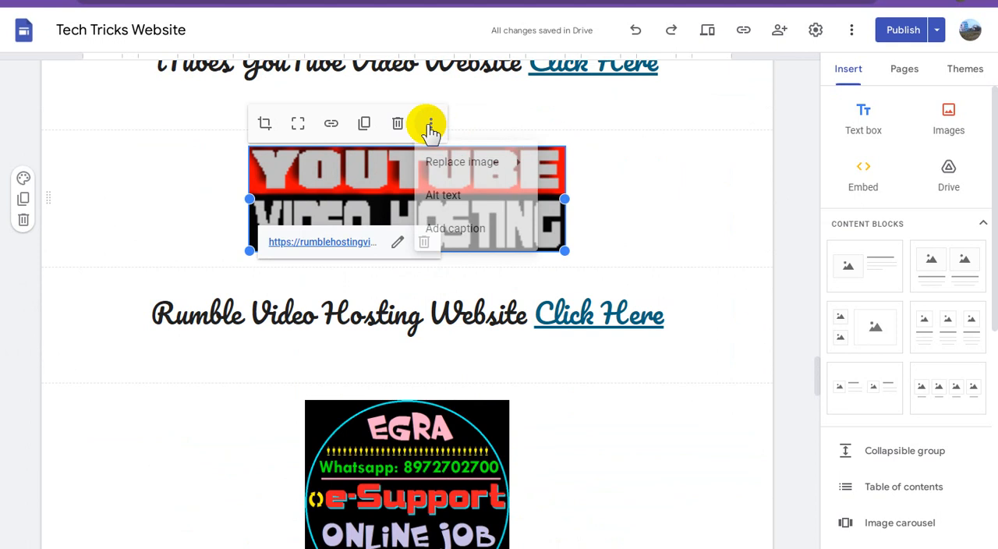
pyautogui.click(456, 199)
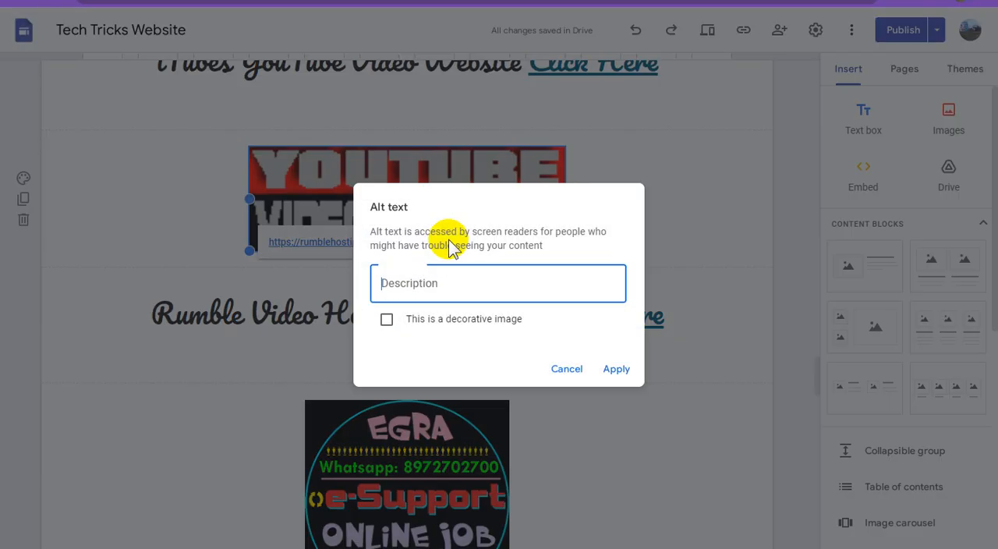
pyautogui.hotkey('ctrl', 'v')
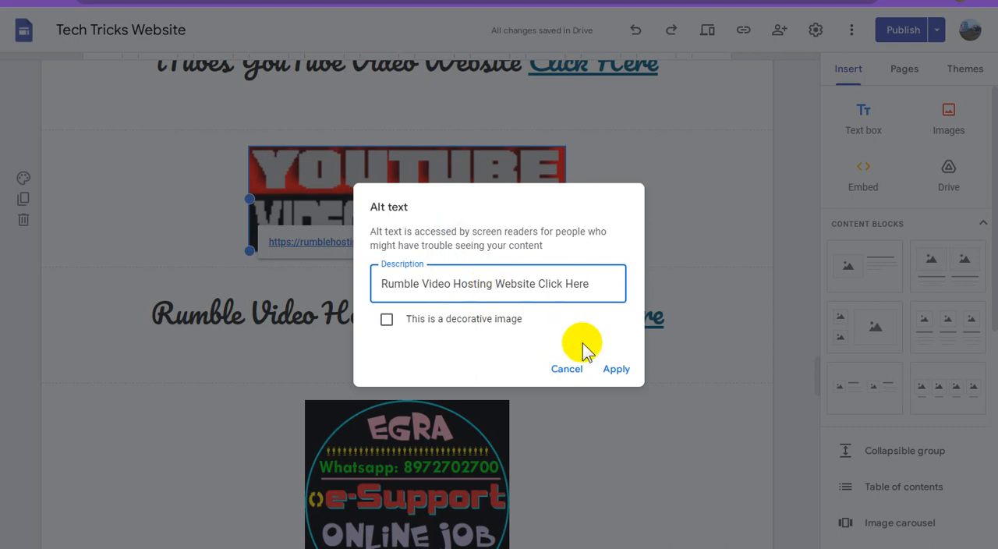
pyautogui.click(617, 371)
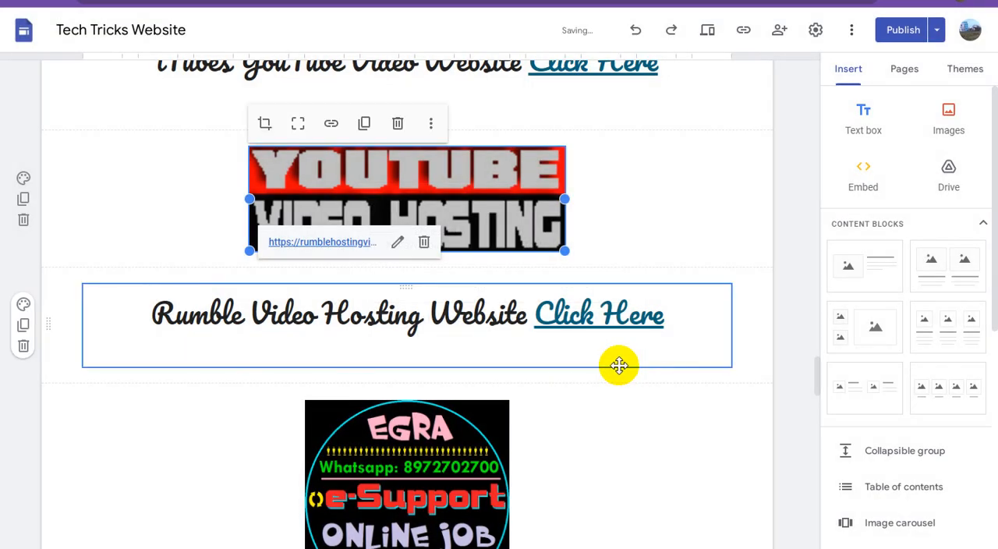
# Copy the full "iTubes YouTube Video Website Click Here" caption beneath the itubes banner.
pyautogui.scroll(2, 613, 282)
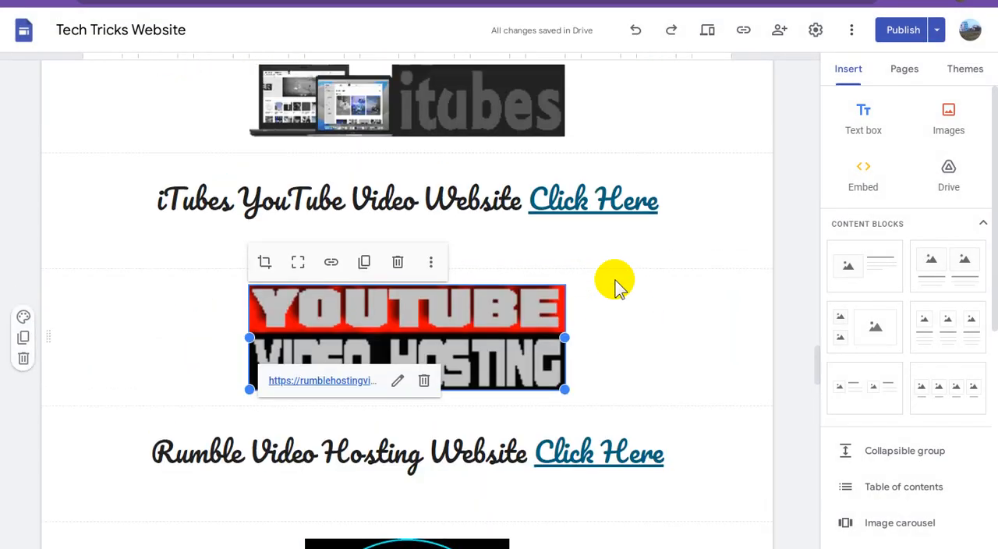
pyautogui.tripleClick(361, 200)
pyautogui.rightClick(363, 200)
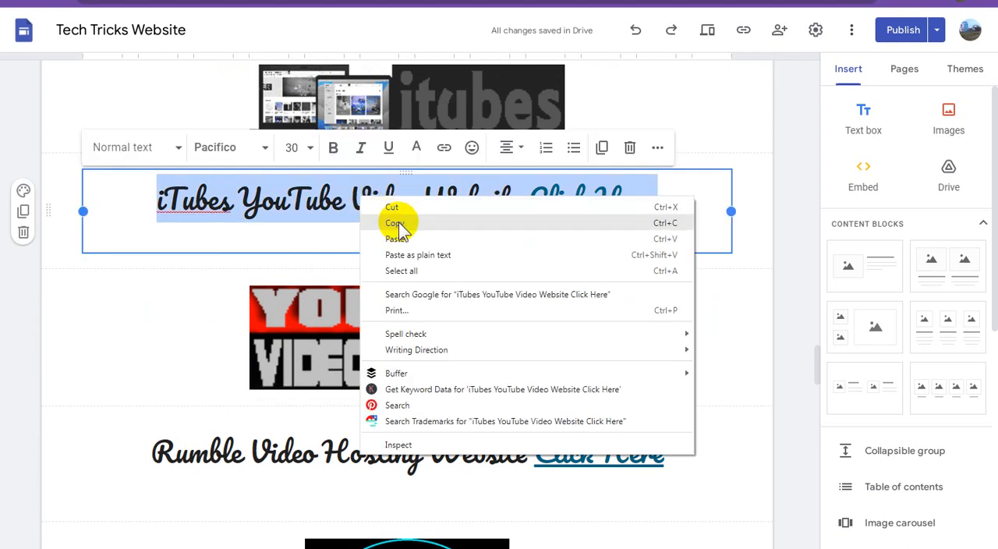
pyautogui.click(396, 224)
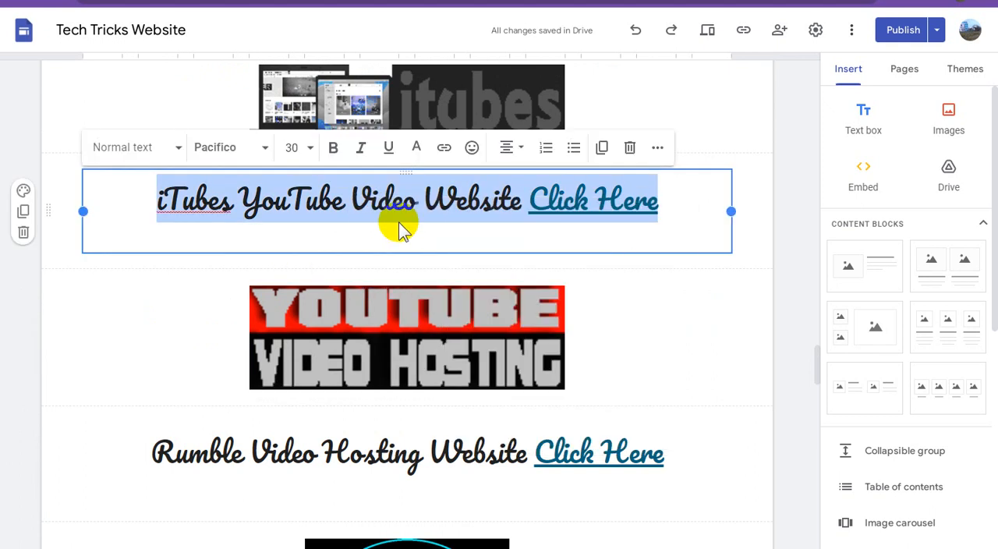
# Paste the copied iTubes caption as the alt text of the itubes banner.
pyautogui.click(423, 103)
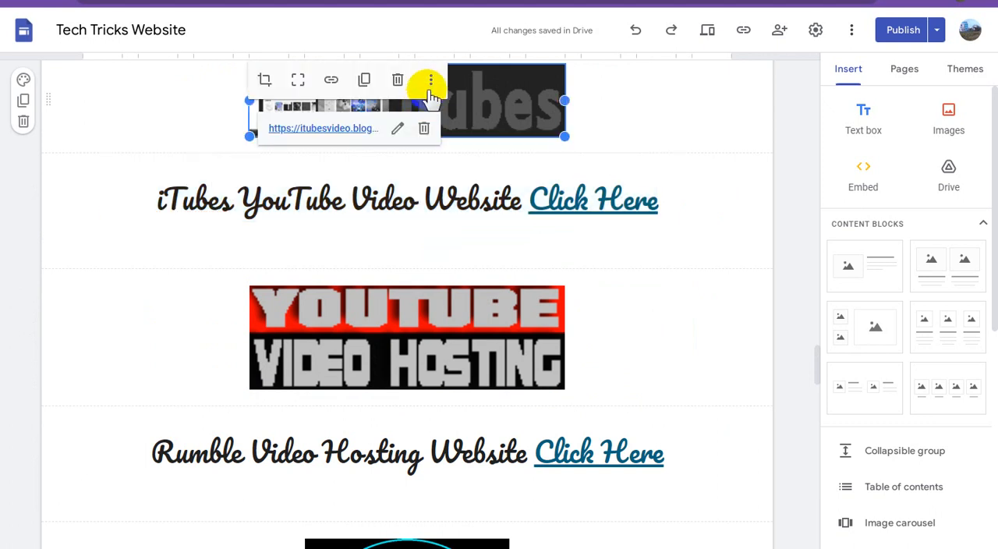
pyautogui.click(430, 81)
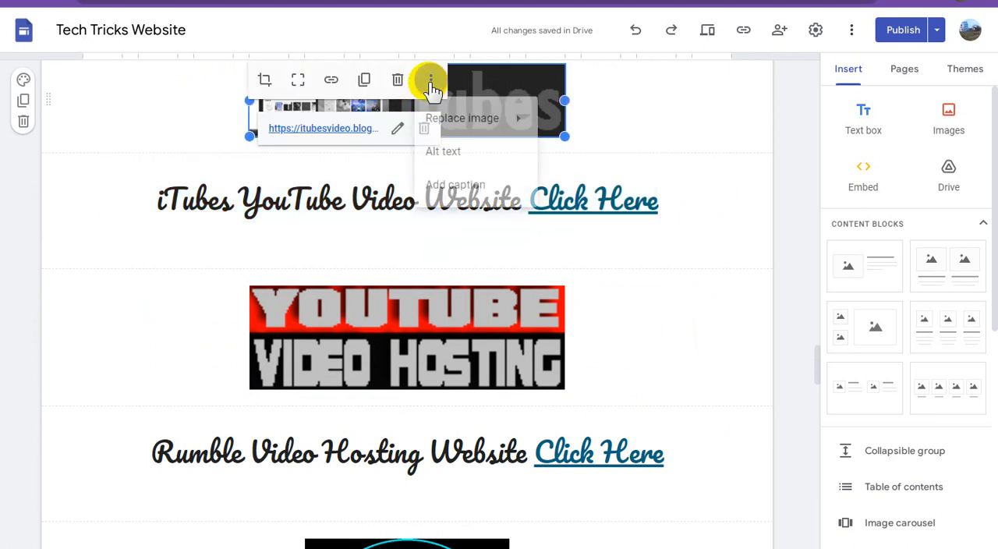
pyautogui.click(443, 153)
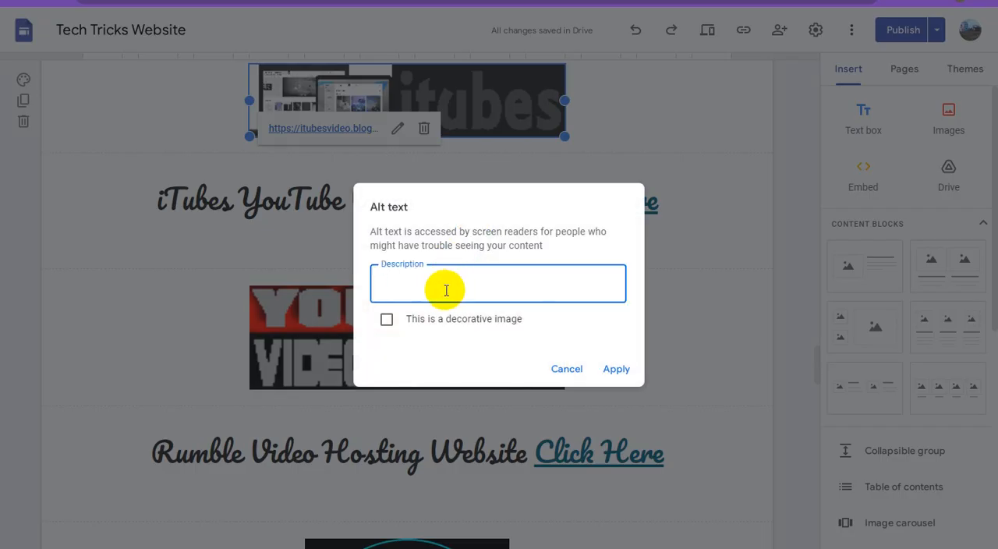
pyautogui.hotkey('ctrl', 'v')
pyautogui.click(616, 369)
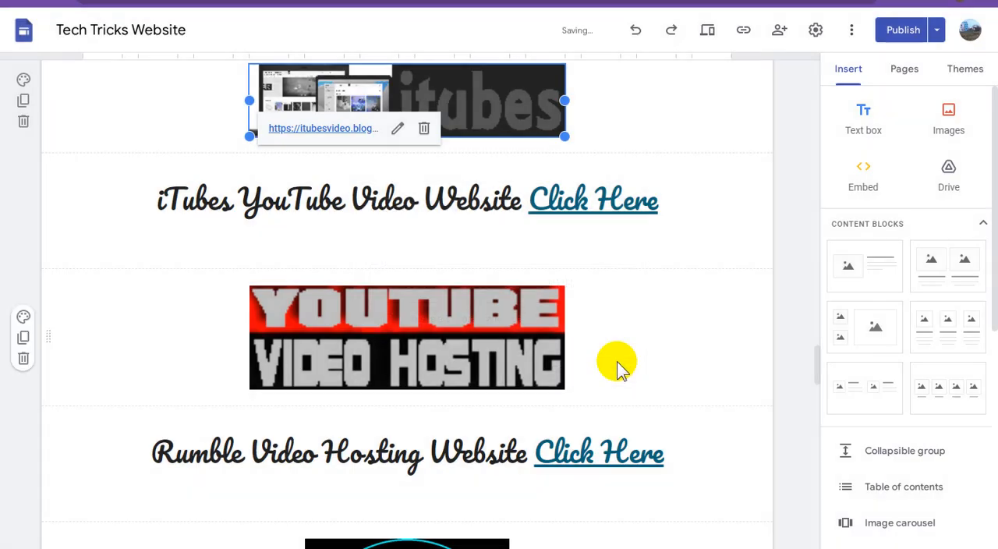
# Copy the full "YouTube Video Guest Posting02 Website Click Here" caption.
pyautogui.scroll(5, 601, 306)
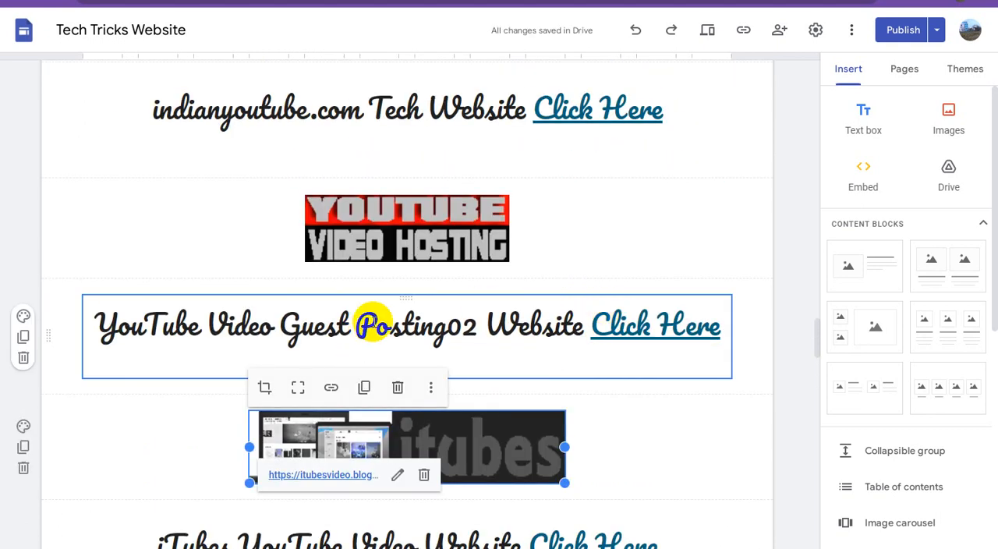
pyautogui.tripleClick(372, 323)
pyautogui.rightClick(373, 323)
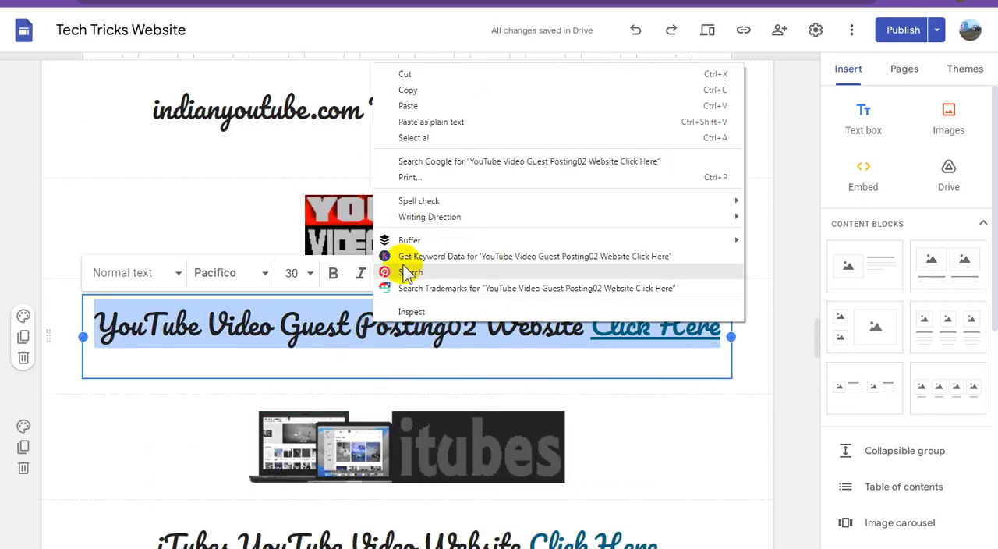
pyautogui.click(421, 92)
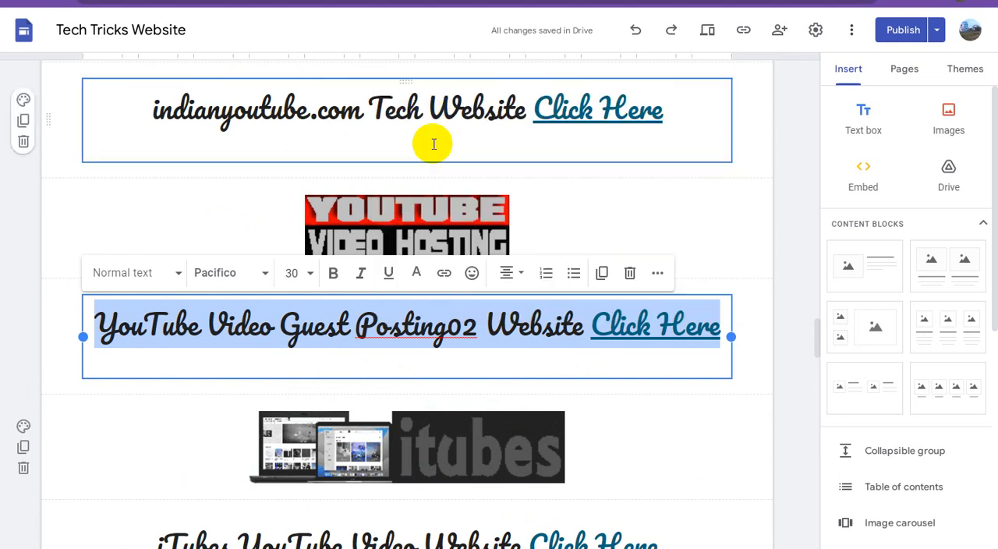
# Paste the copied Guest Posting02 caption as the alt text of the smaller YouTube Video Hosting image above it.
pyautogui.click(404, 222)
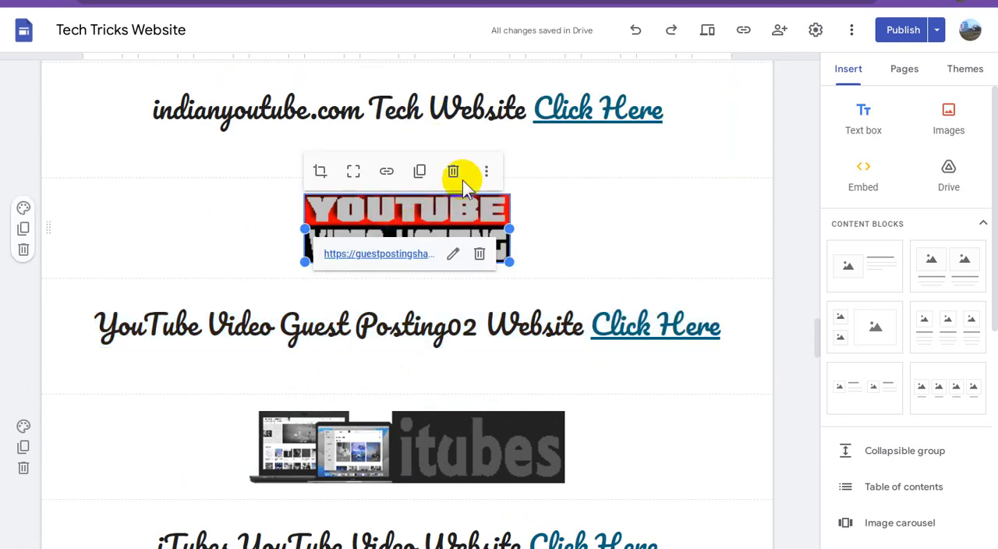
pyautogui.click(486, 173)
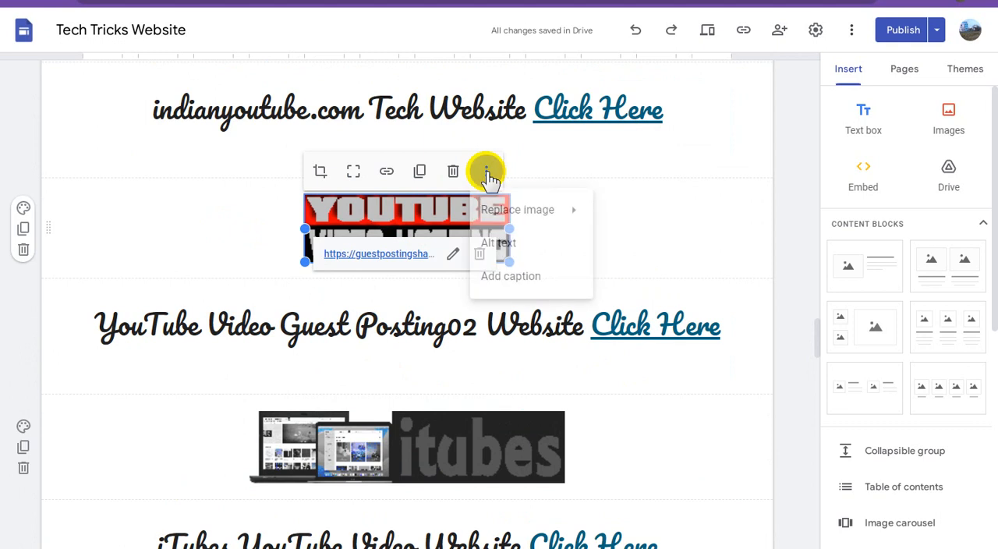
pyautogui.click(507, 242)
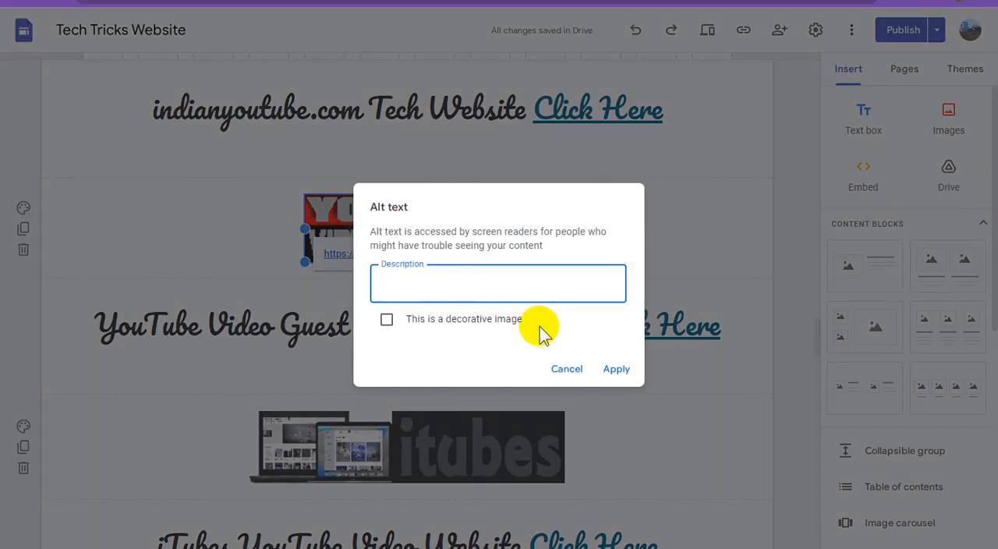
pyautogui.hotkey('ctrl', 'v')
pyautogui.click(616, 369)
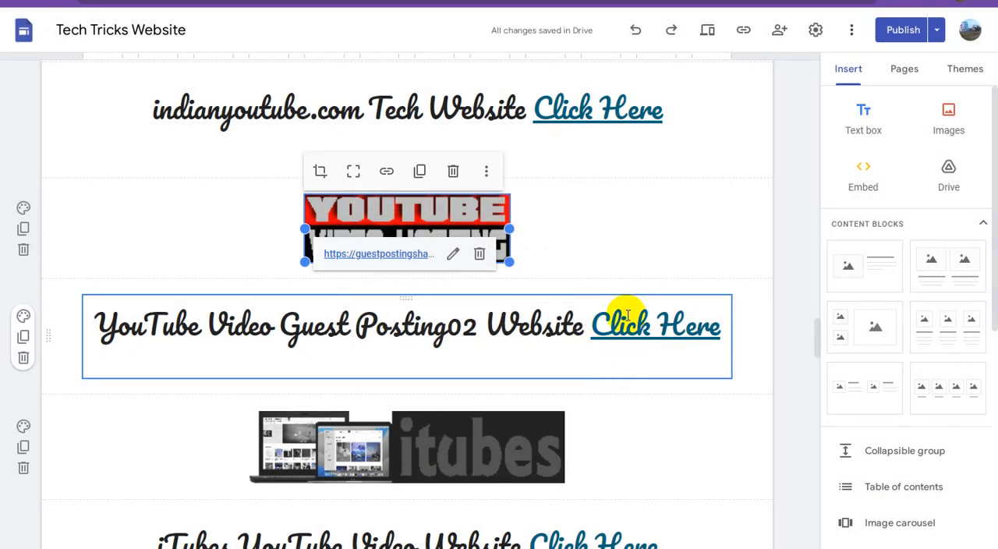
# Copy the full "indianyoutube.com Tech Website Click Here" caption.
pyautogui.scroll(1, 628, 316)
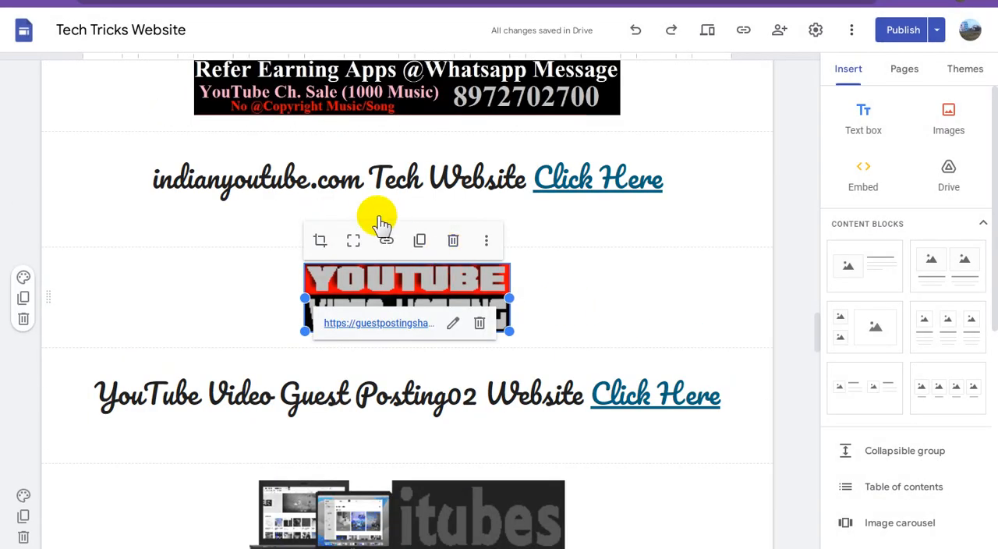
pyautogui.tripleClick(381, 178)
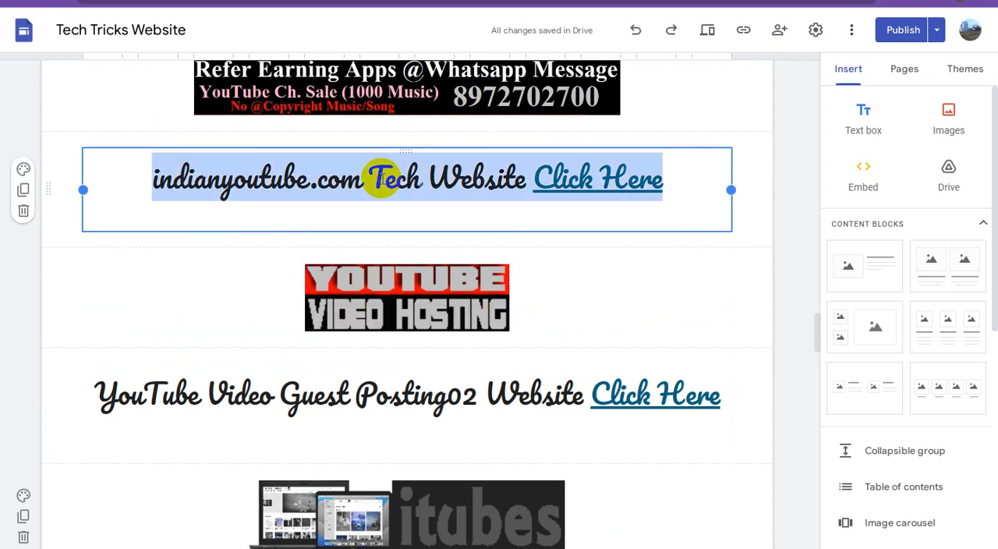
pyautogui.rightClick(382, 181)
pyautogui.click(417, 207)
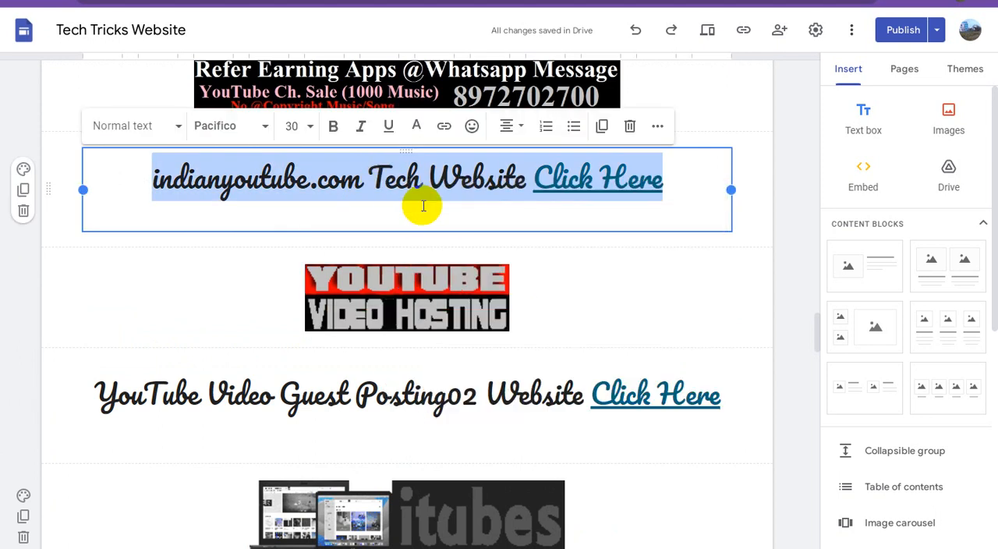
# Paste the copied indianyoutube.com caption as the alt text of the red and black Tech Post SHARE banner.
pyautogui.scroll(2, 531, 283)
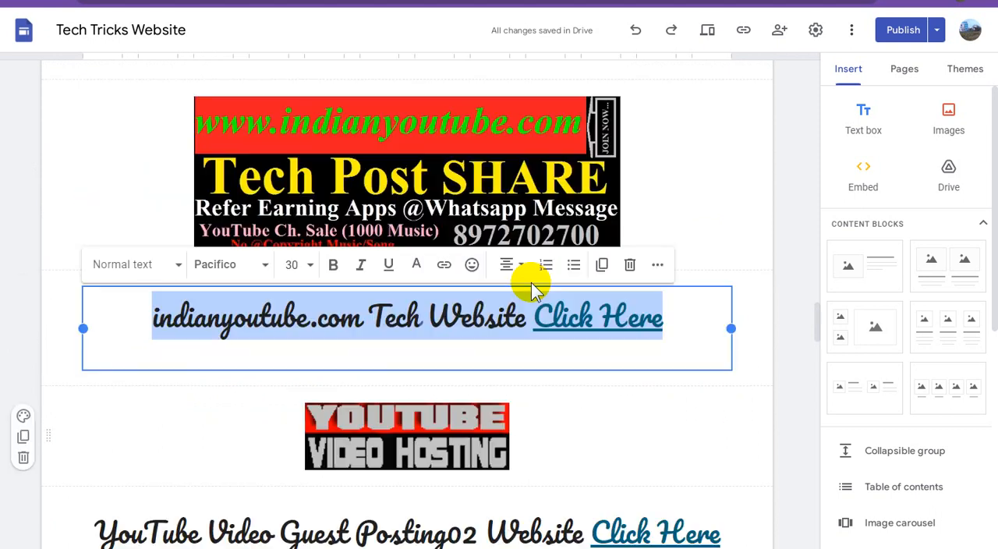
pyautogui.click(447, 171)
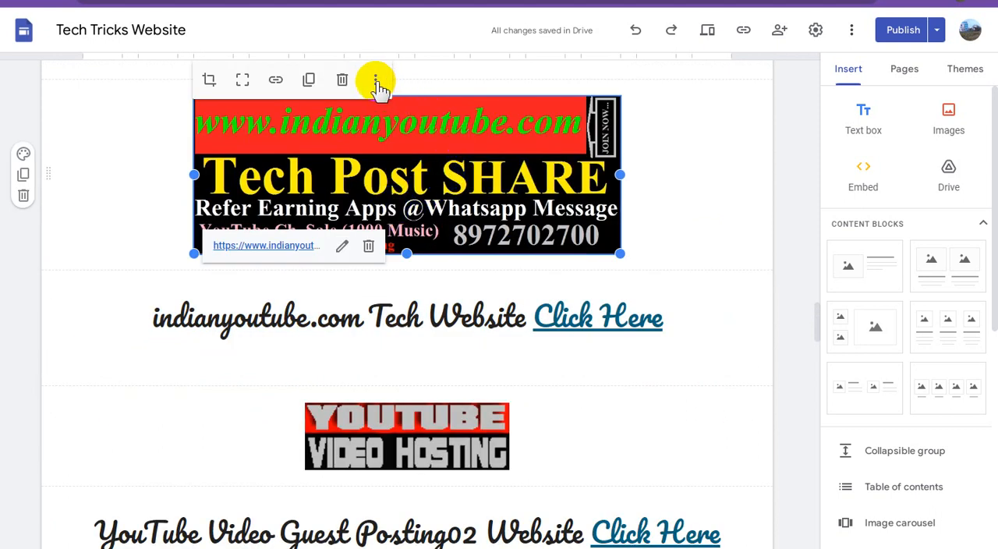
pyautogui.click(376, 81)
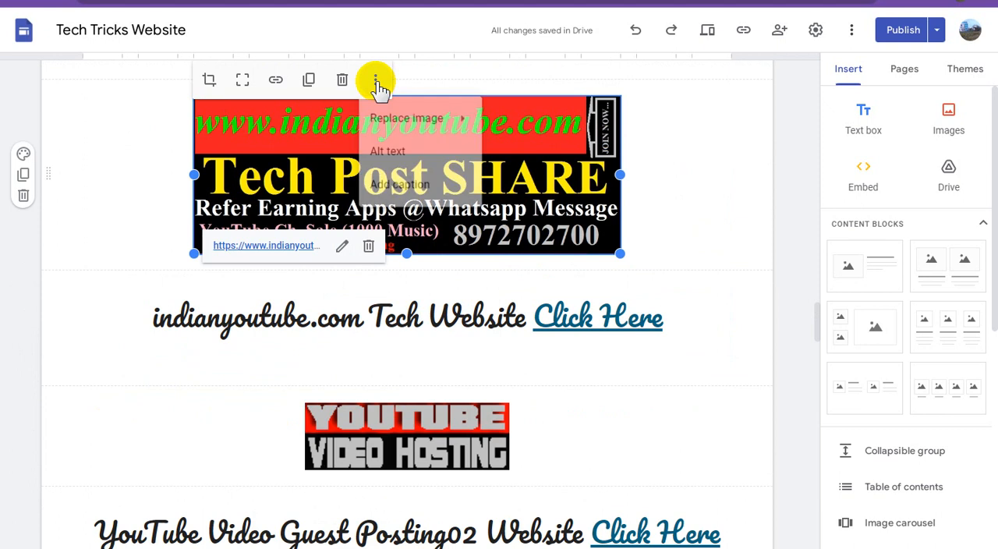
pyautogui.click(388, 152)
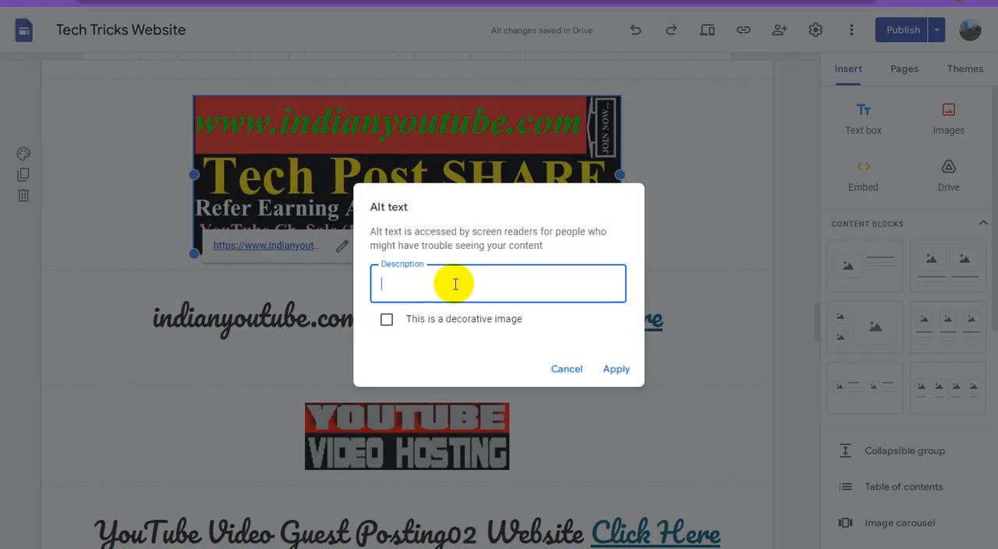
pyautogui.hotkey('ctrl', 'v')
pyautogui.click(616, 370)
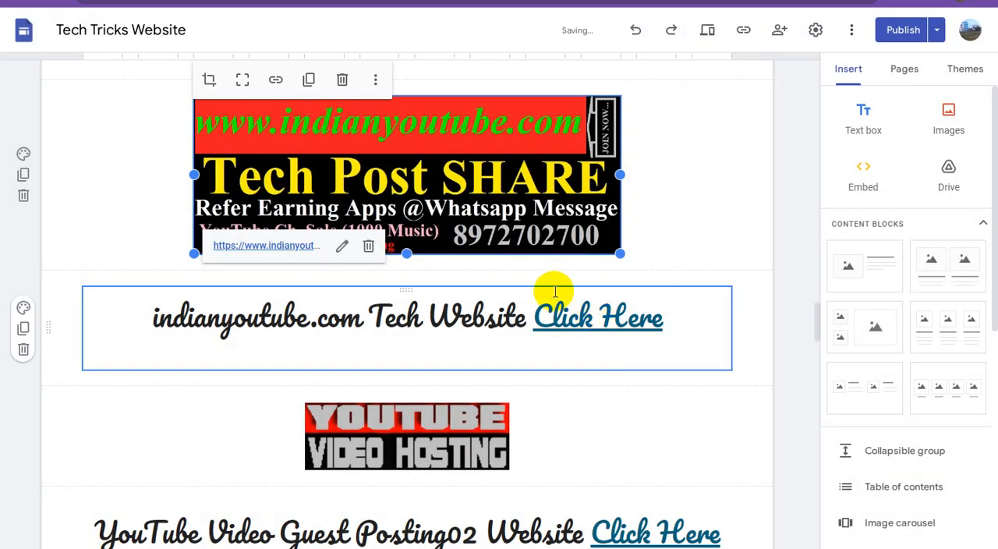
# Copy the full "Pixel LED Effects Website Click Here" caption above the Tech Post SHARE banner.
pyautogui.scroll(2, 569, 293)
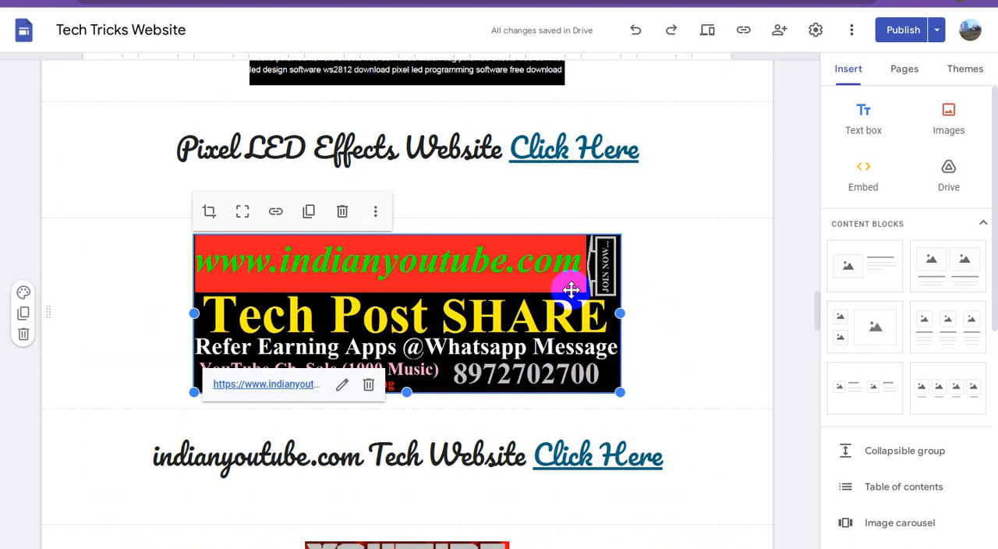
pyautogui.scroll(2, 570, 289)
pyautogui.tripleClick(376, 287)
pyautogui.rightClick(379, 291)
pyautogui.click(421, 314)
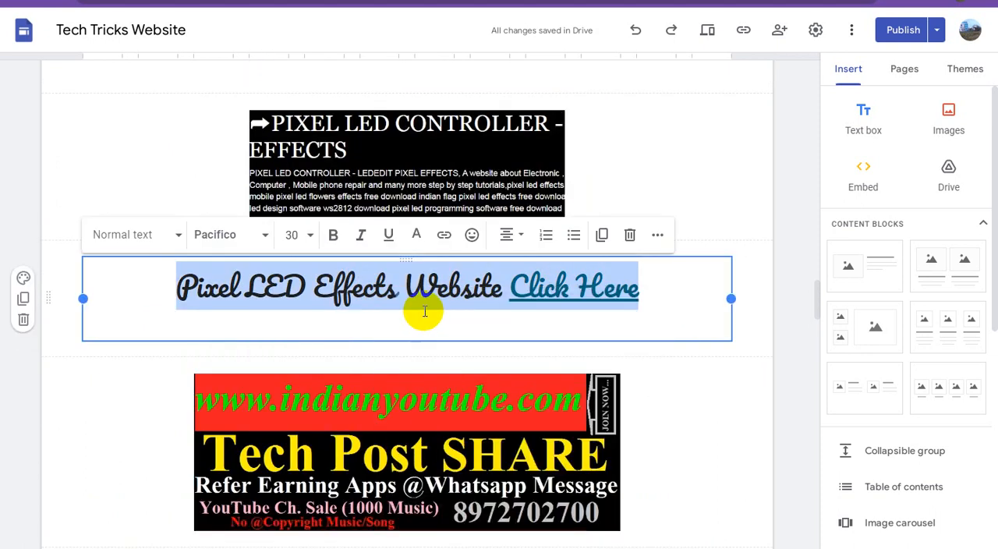
# Set the alt text of the black Pixel LED Controller - Effects image to "Pixel LED Effects Website Click Here".
pyautogui.click(433, 158)
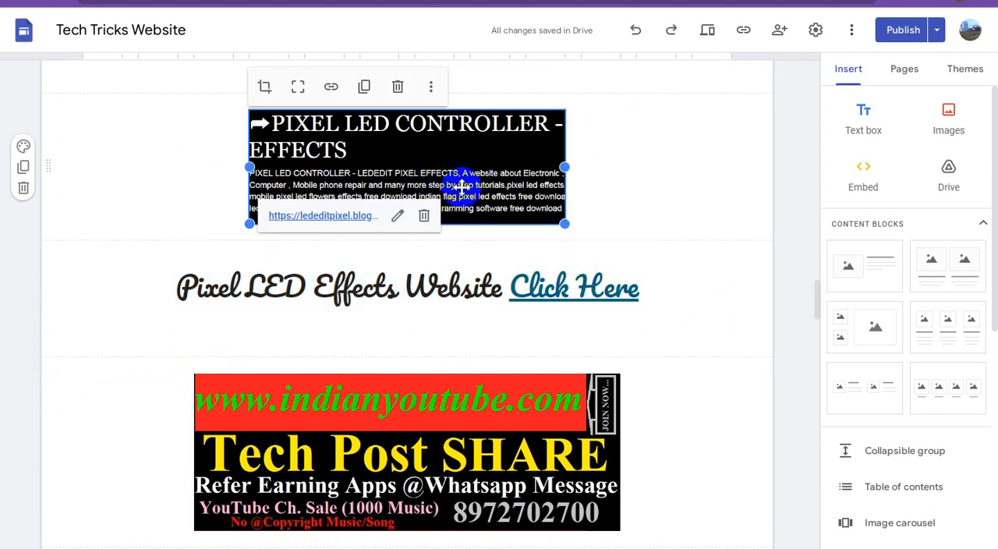
pyautogui.click(432, 88)
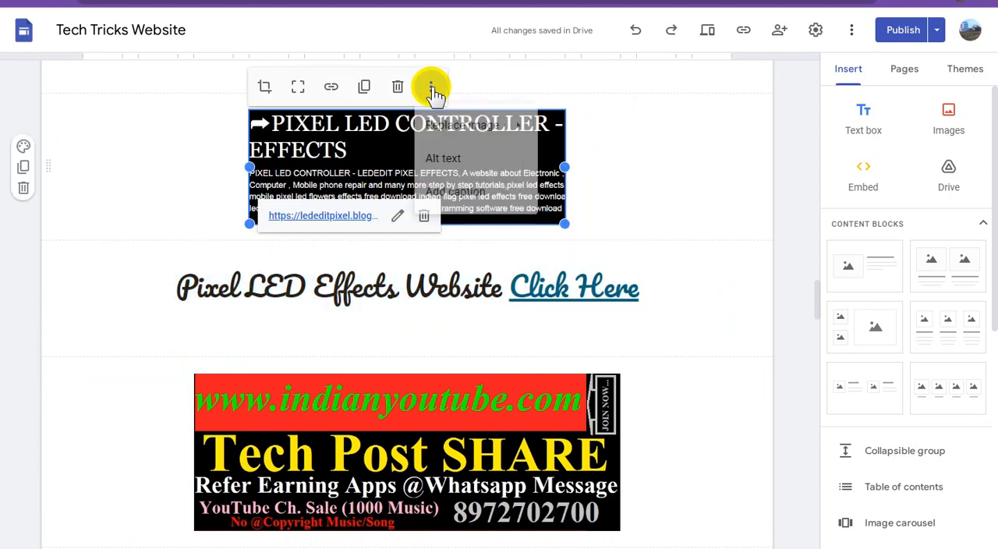
pyautogui.click(451, 161)
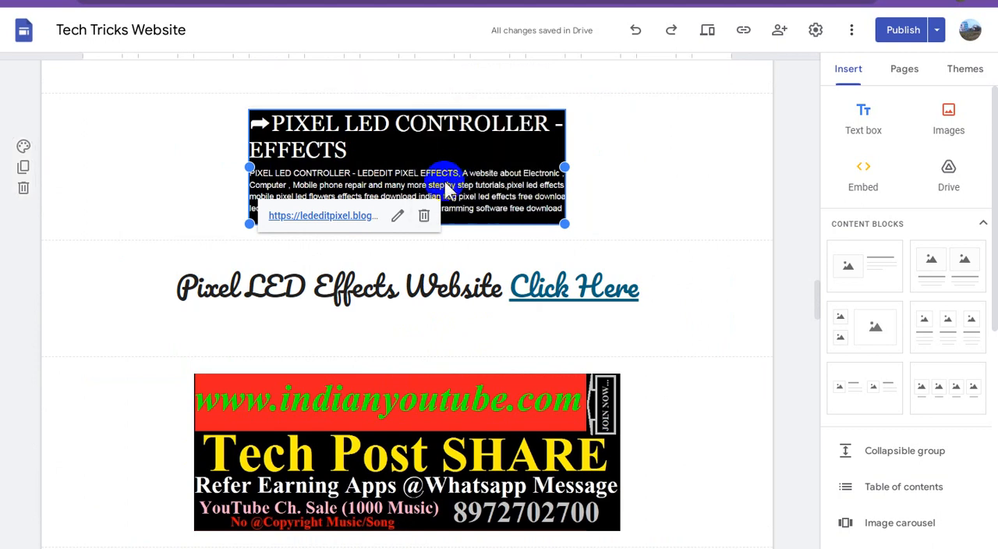
pyautogui.write('Pixel LED Effects Website Click Here')
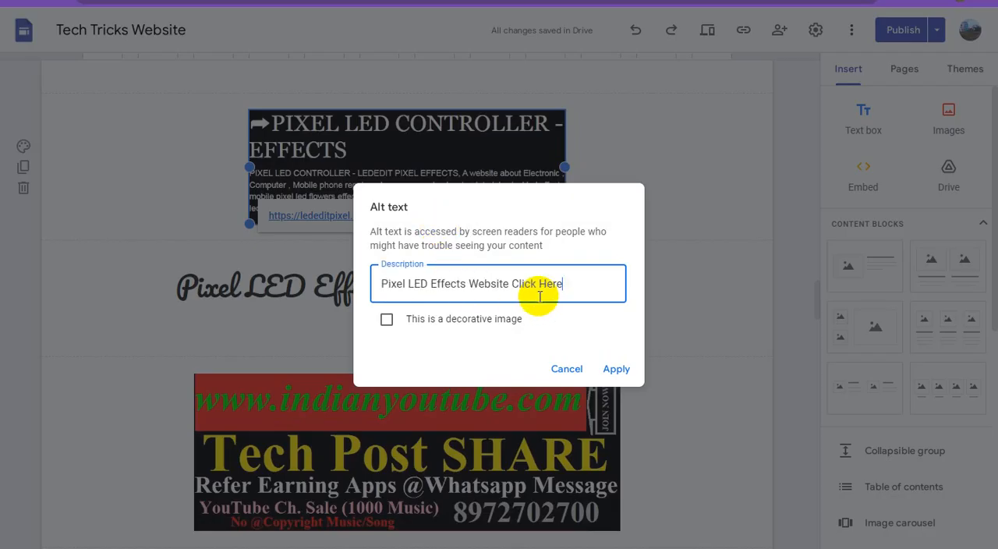
pyautogui.click(616, 372)
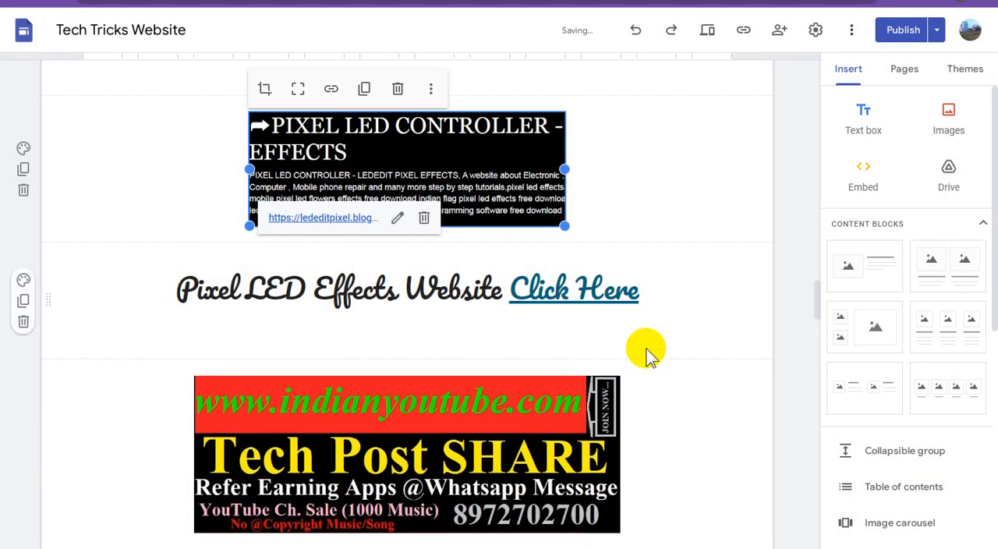
# Copy the full "e-Tech Video Hosting Website Click Here" caption above the Pixel LED Controller image.
pyautogui.scroll(2, 647, 353)
pyautogui.scroll(2, 647, 351)
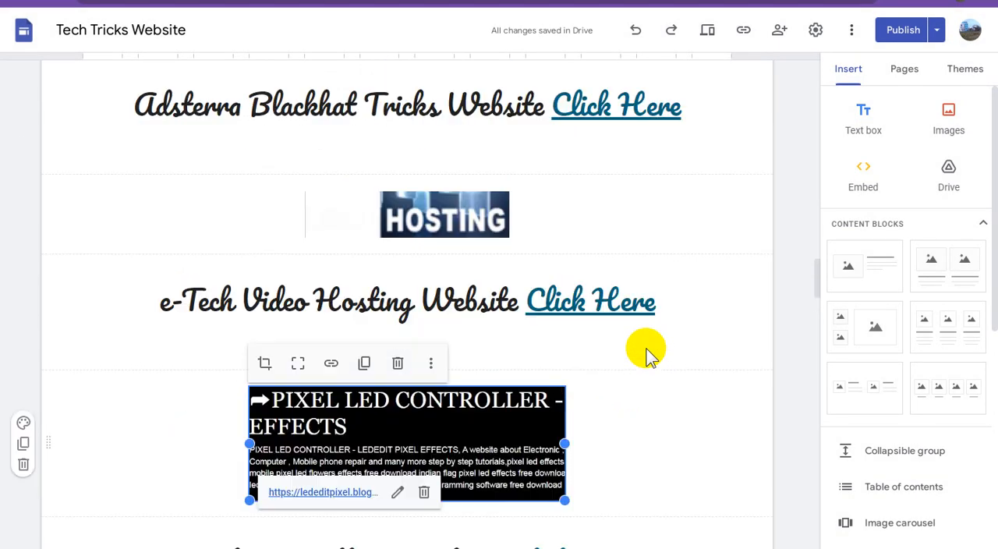
pyautogui.tripleClick(398, 304)
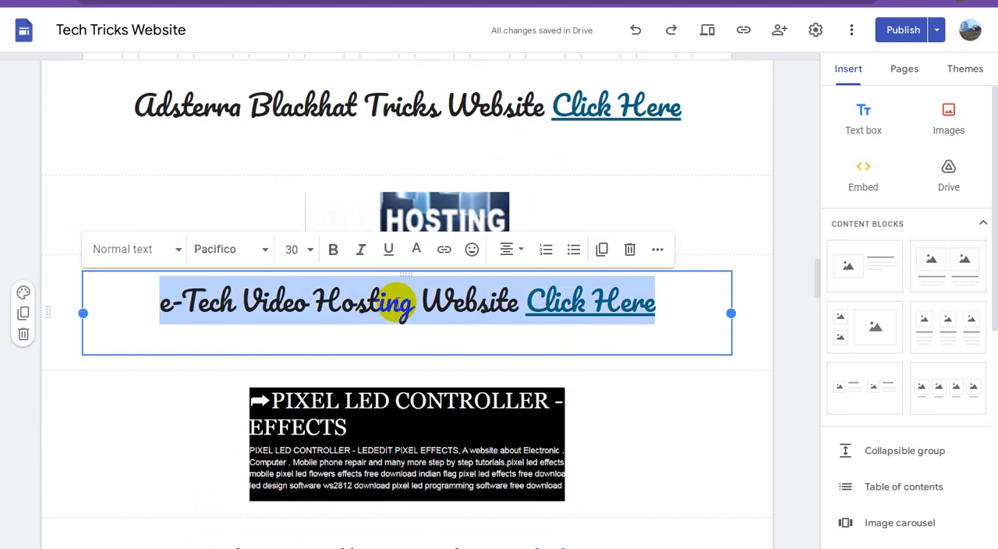
pyautogui.rightClick(396, 305)
pyautogui.click(441, 331)
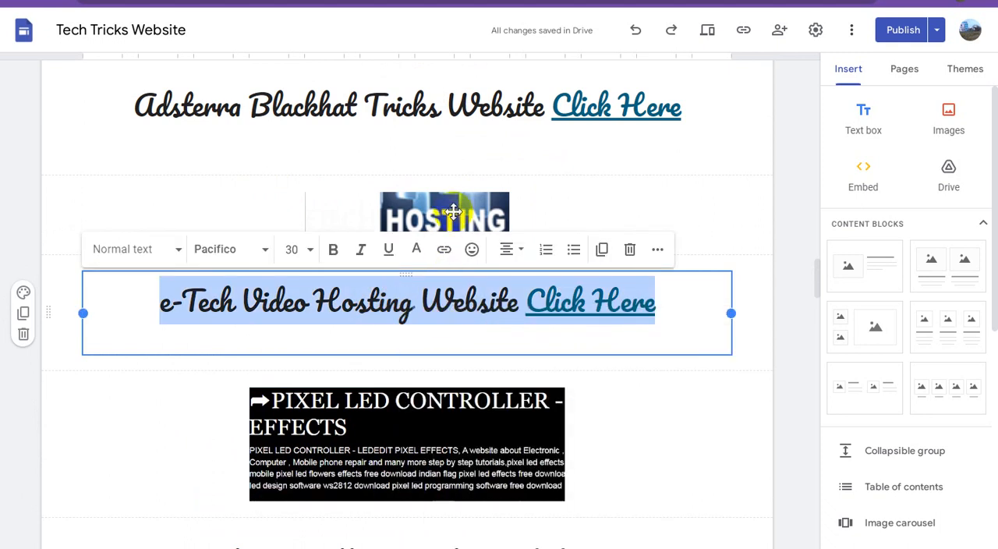
# Set the alt text of the blue HOSTING image to the copied "e-Tech Video Hosting Website Click Here" caption.
pyautogui.click(452, 204)
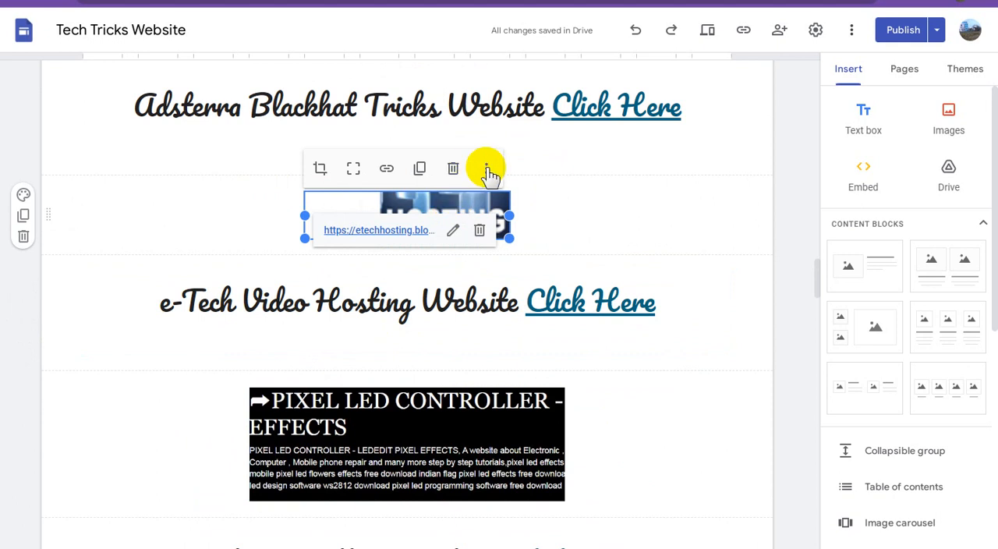
pyautogui.click(486, 169)
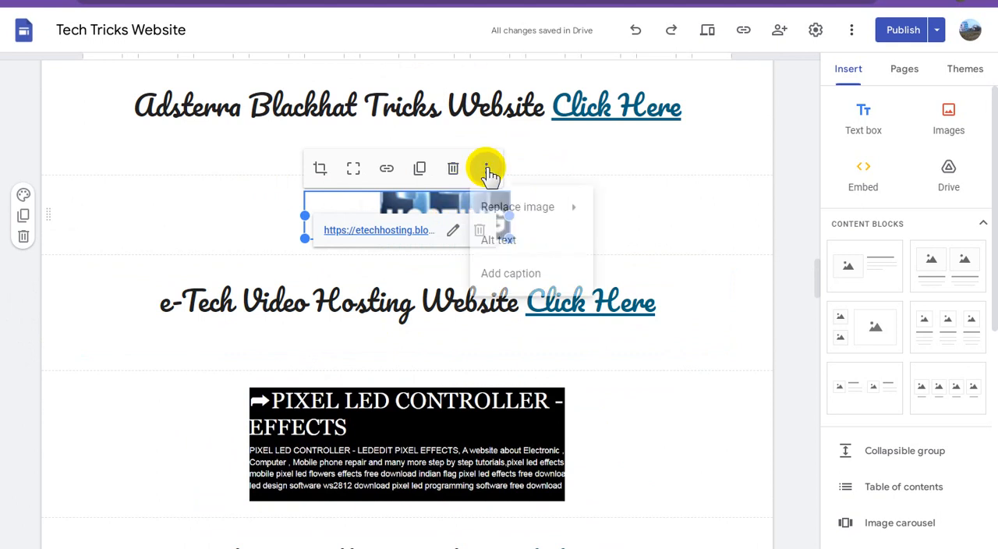
pyautogui.click(511, 241)
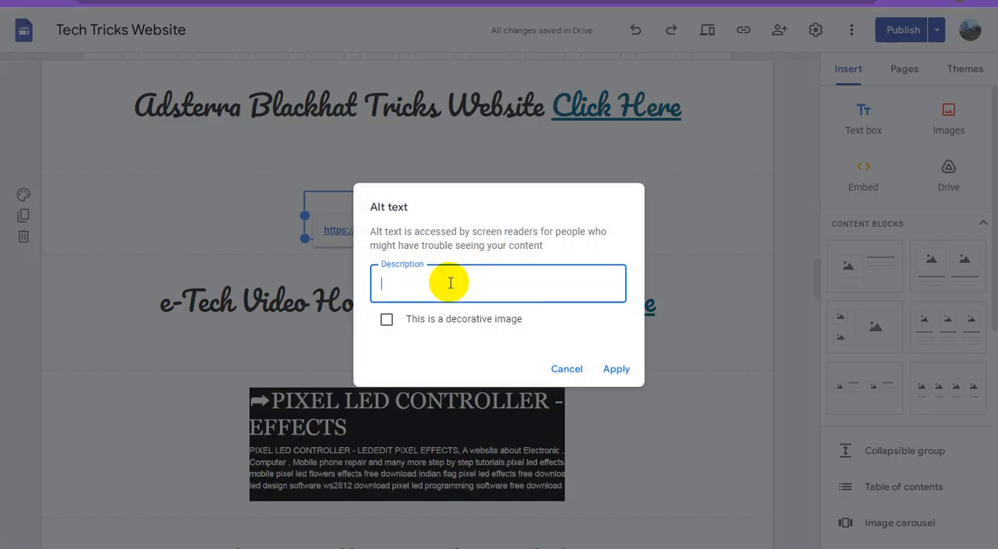
pyautogui.hotkey('ctrl', 'v')
pyautogui.click(615, 369)
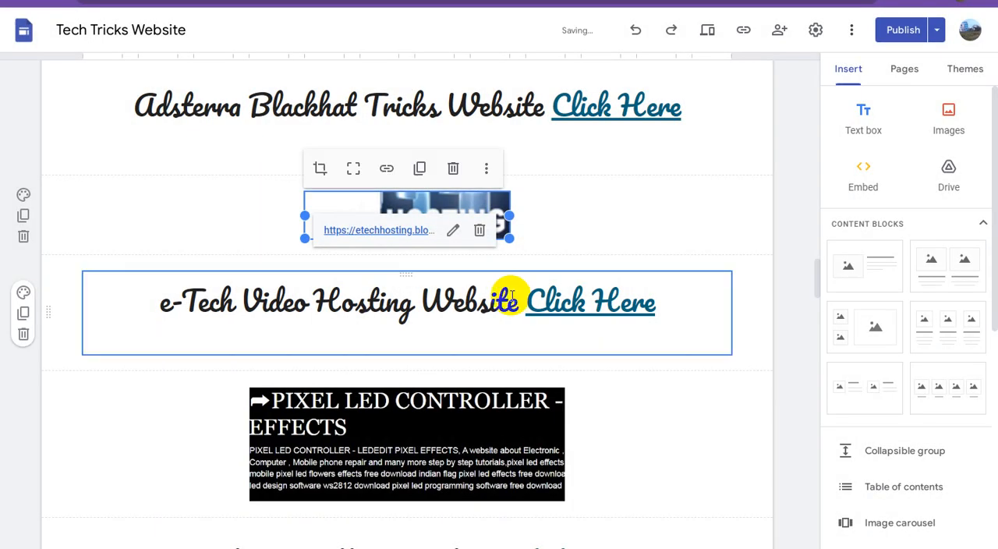
# Copy the full "Adsterra Blackhat Tricks Website Click Here" caption above the HOSTING image.
pyautogui.scroll(2, 512, 296)
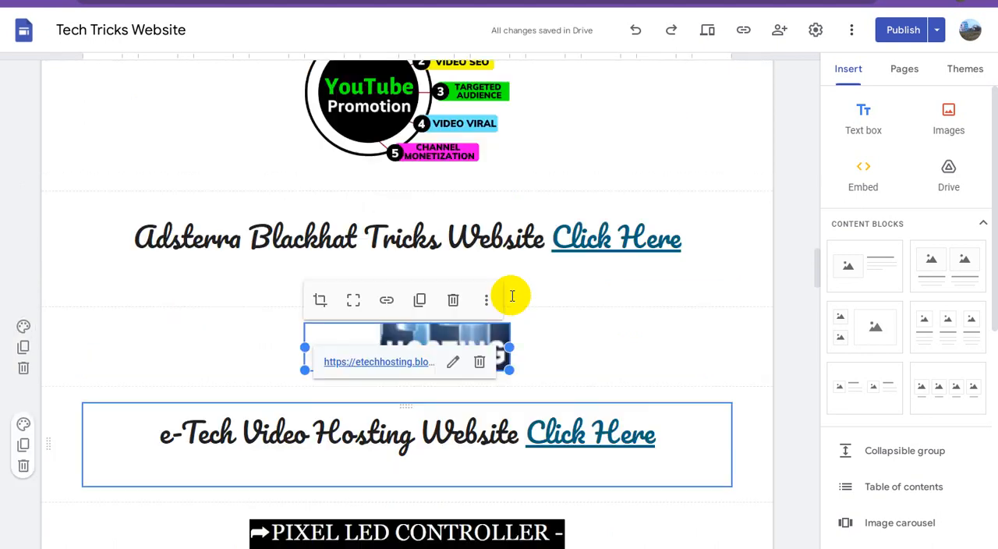
pyautogui.tripleClick(420, 240)
pyautogui.rightClick(421, 243)
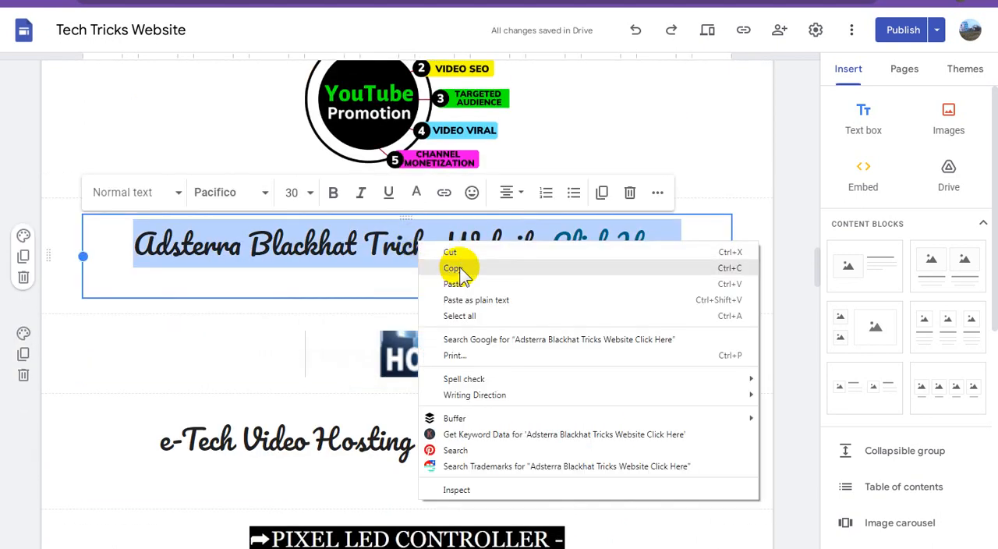
pyautogui.click(456, 269)
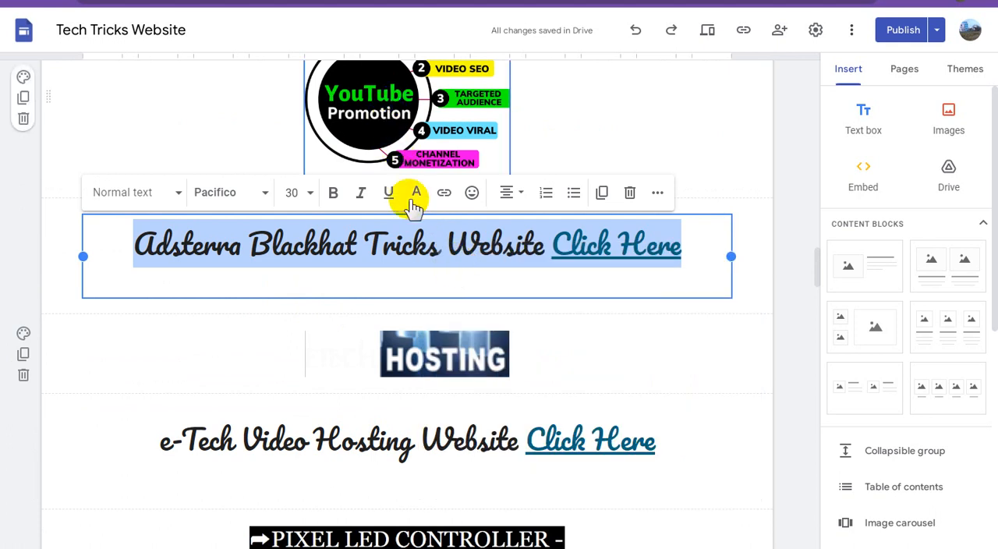
# Set the alt text of the YouTube Promotion image to "Adsterra Blackhat Tricks Website Click Here".
pyautogui.scroll(2, 412, 196)
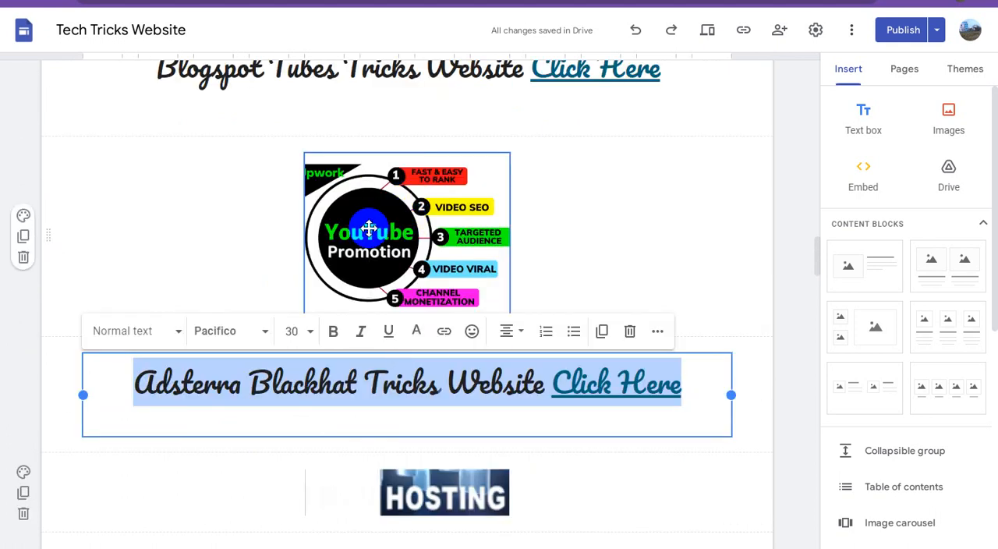
pyautogui.click(369, 228)
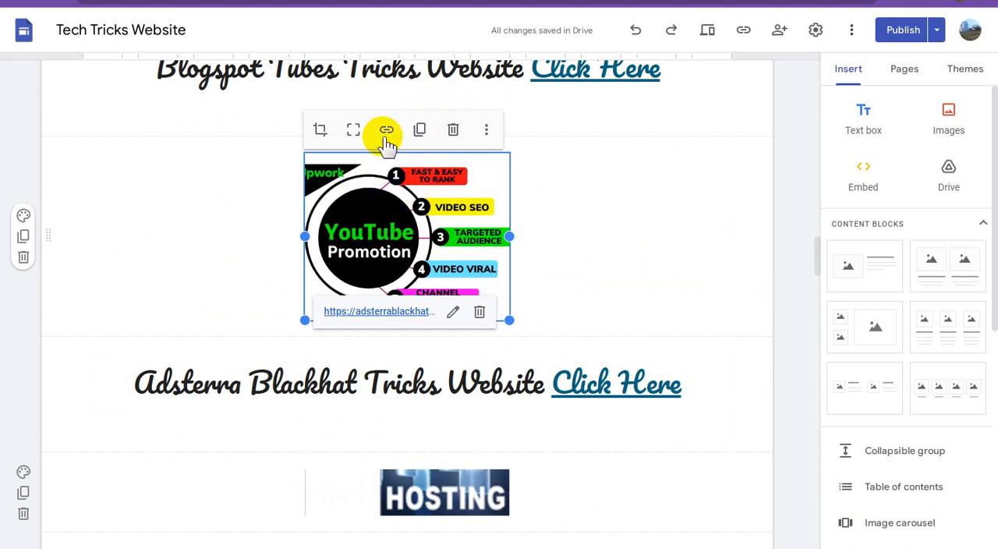
pyautogui.click(486, 133)
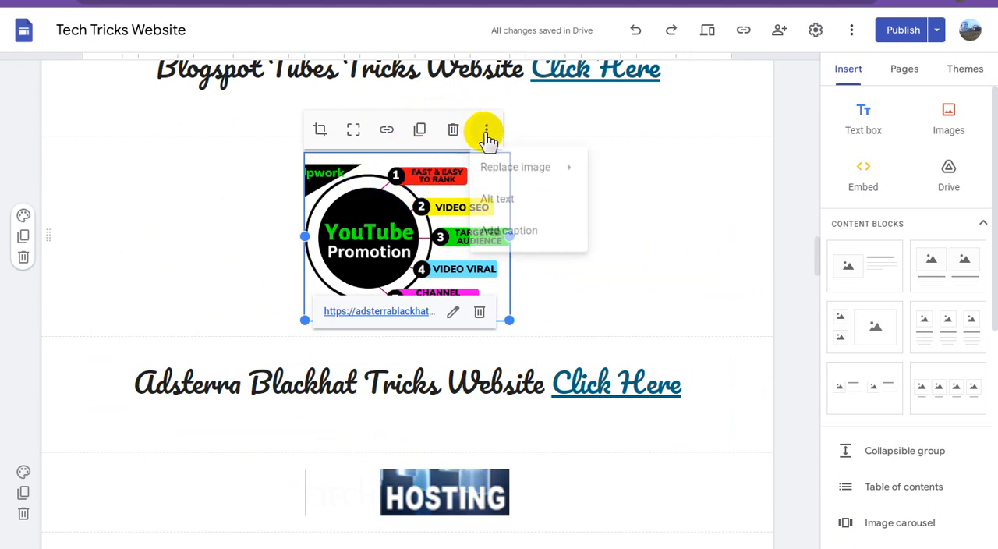
pyautogui.click(530, 205)
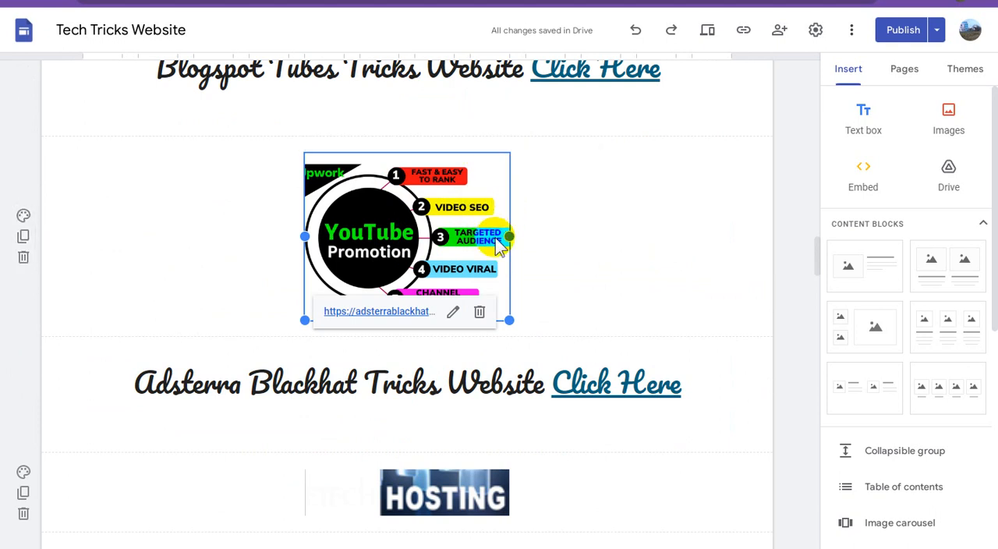
pyautogui.hotkey('ctrl', 'v')
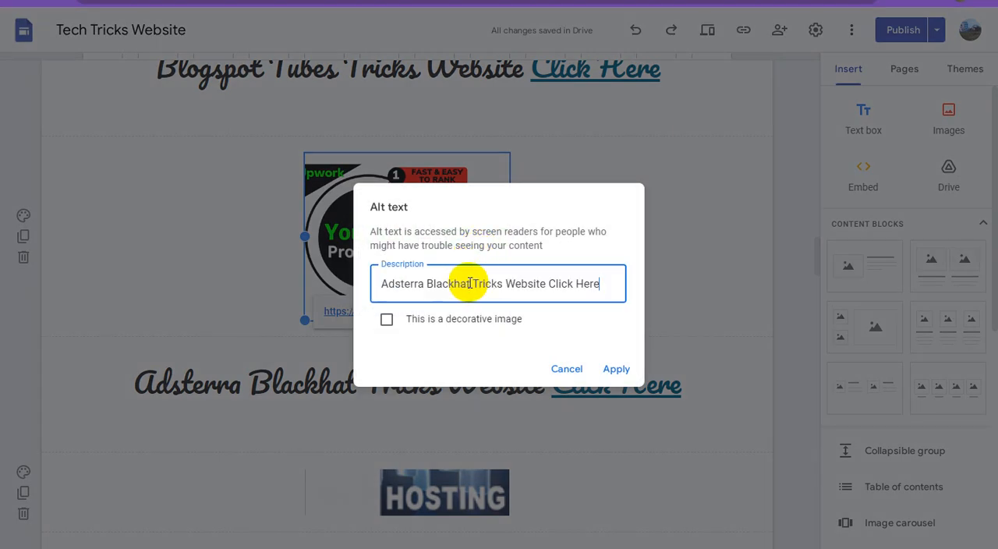
pyautogui.click(616, 369)
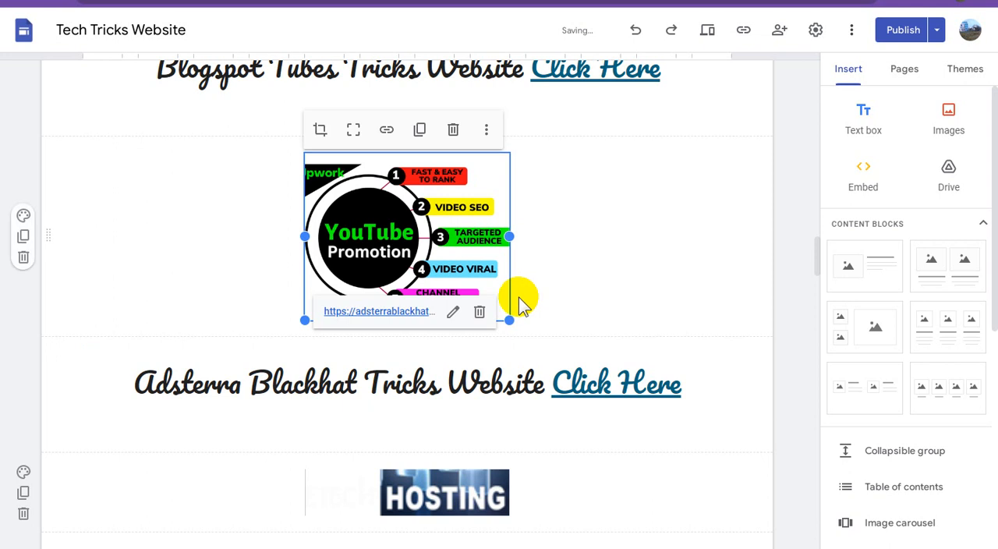
# Copy the full "Blogspot Tubes Tricks Website Click Here" caption above the YouTube Promotion image.
pyautogui.scroll(2, 535, 296)
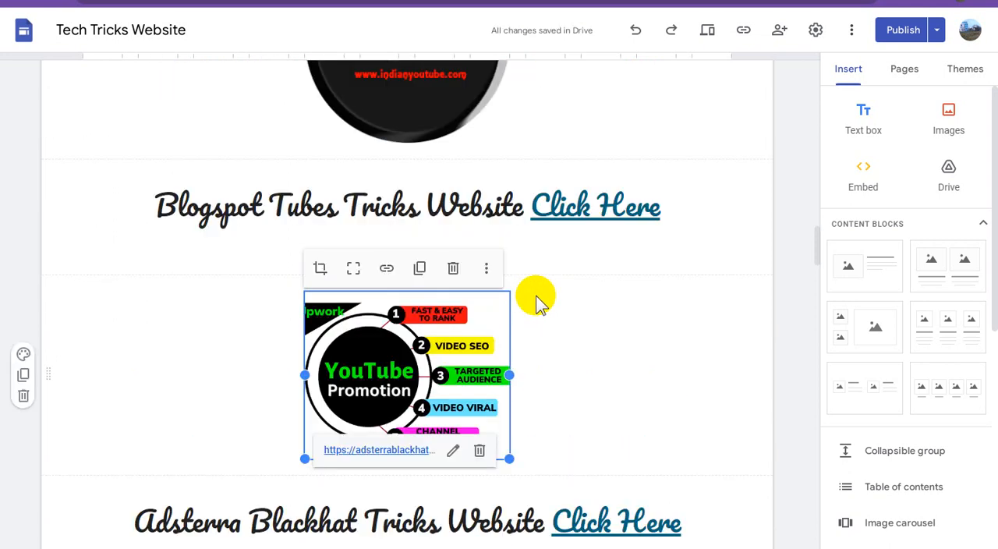
pyautogui.tripleClick(387, 201)
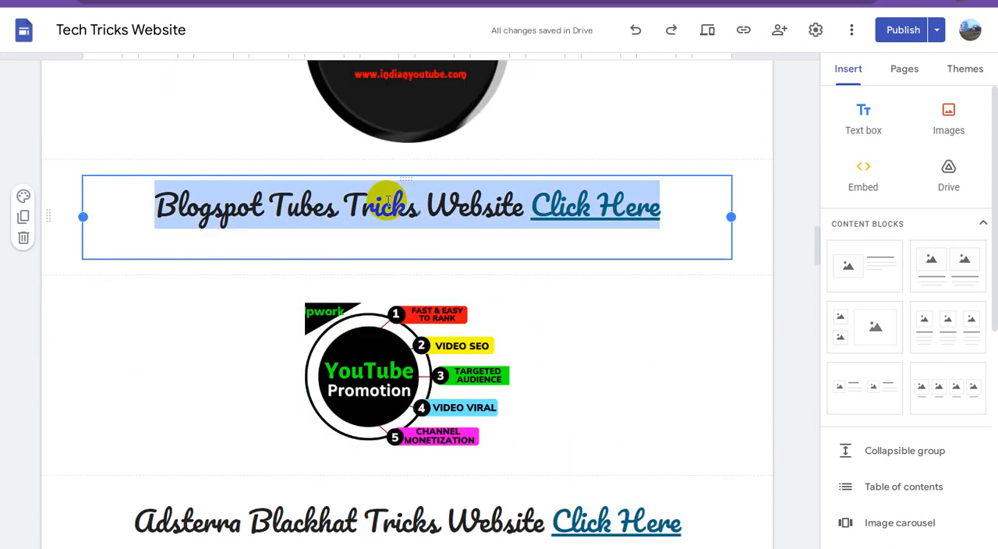
pyautogui.rightClick(387, 200)
pyautogui.click(429, 229)
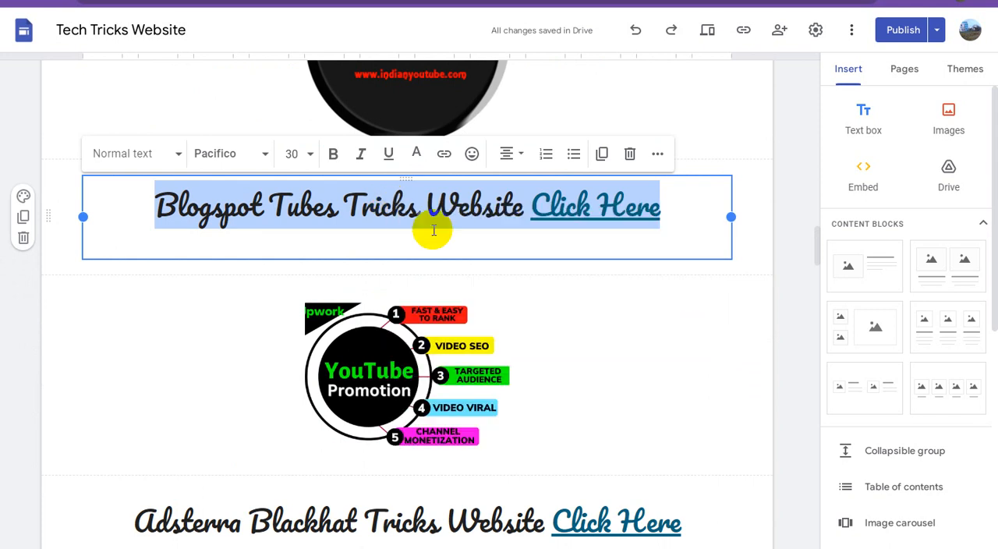
# Set the alt text of the round black Blogspot Tubes image to "Blogspot Tubes Tricks Website Click Here".
pyautogui.scroll(2, 464, 262)
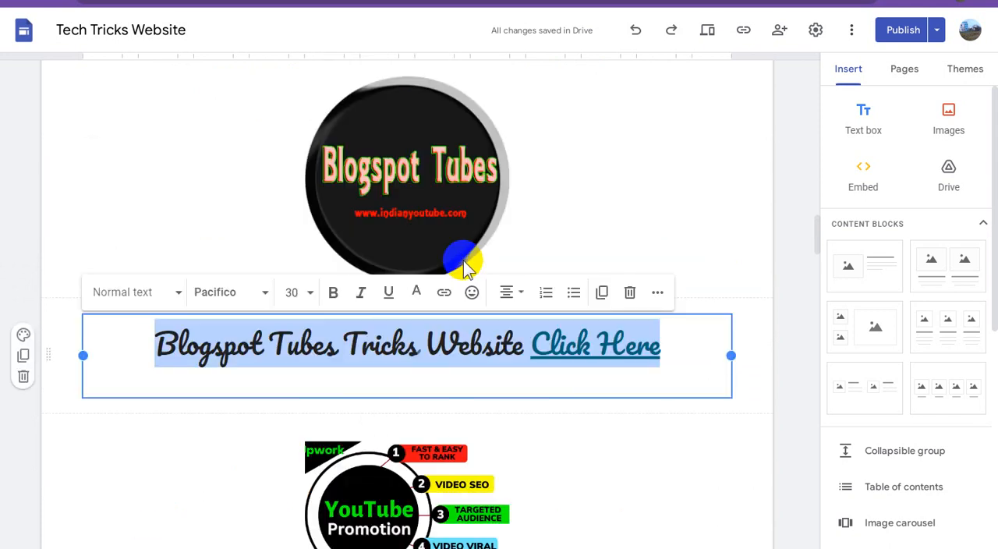
pyautogui.click(423, 166)
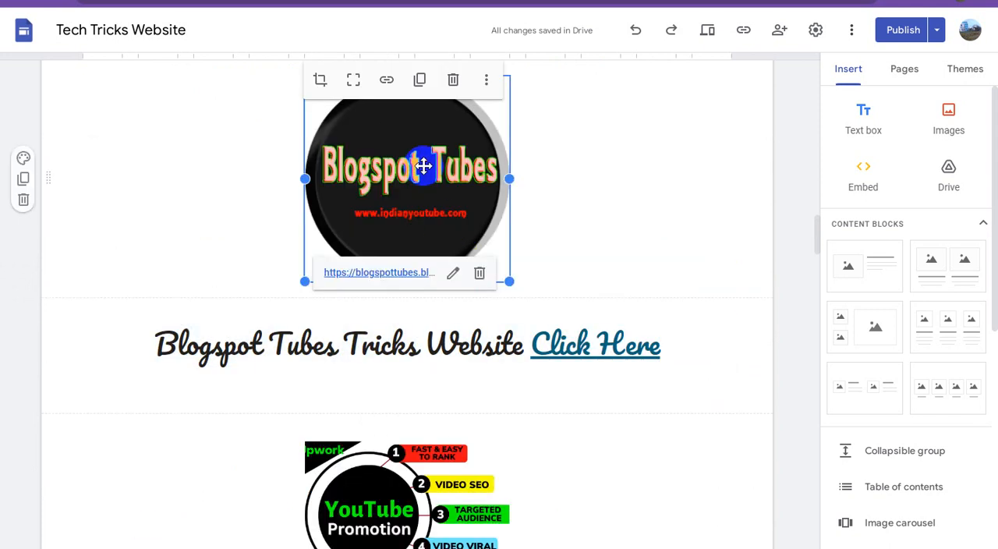
pyautogui.click(487, 82)
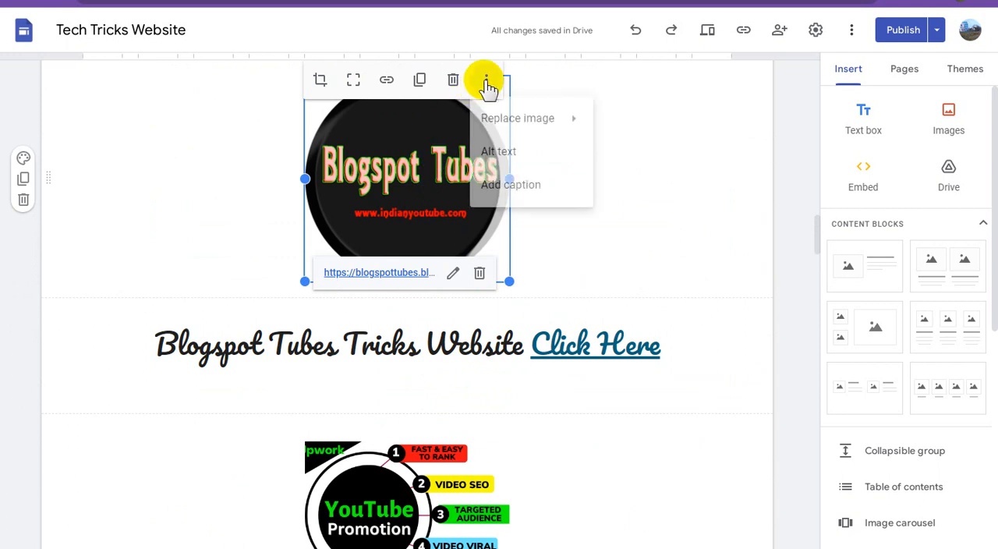
pyautogui.click(503, 153)
pyautogui.click(447, 285)
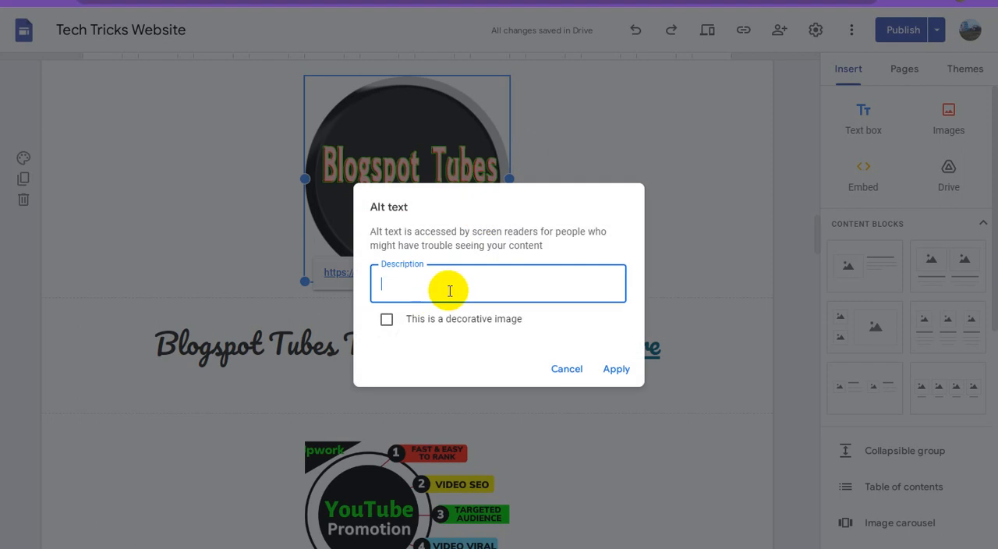
pyautogui.hotkey('ctrl', 'v')
pyautogui.click(616, 369)
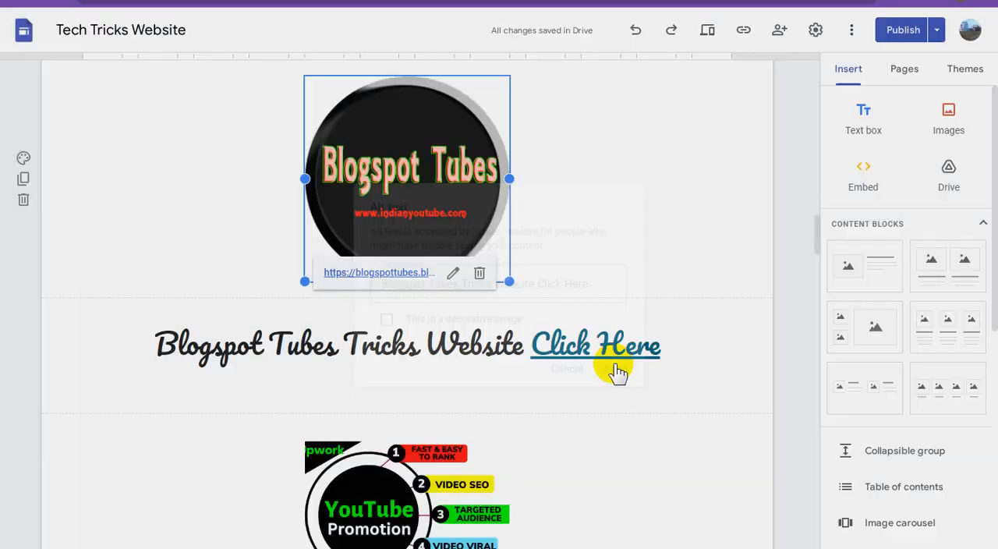
# Copy the full "Adsterra Blackhat002 Website Click Here" caption above the Blogspot Tubes image.
pyautogui.scroll(3, 627, 327)
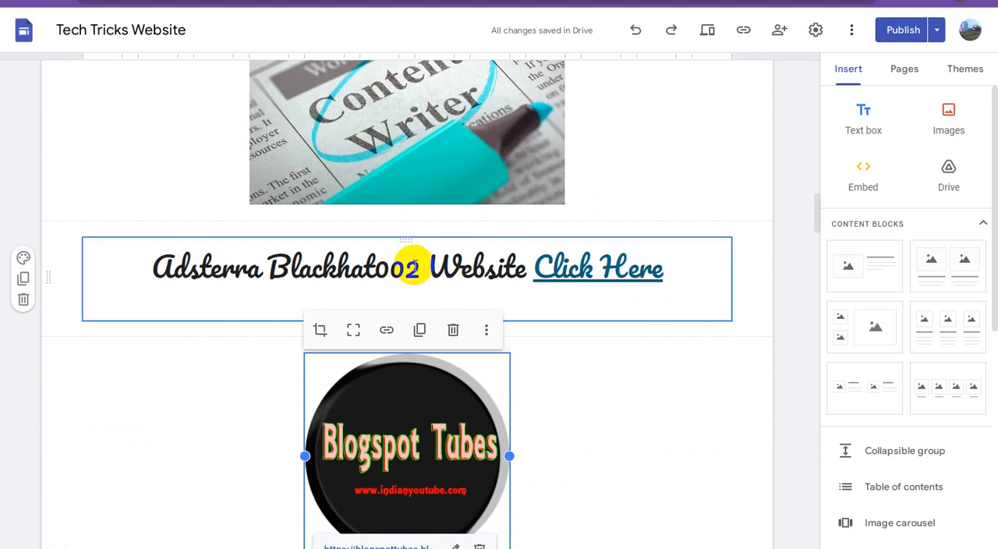
pyautogui.tripleClick(413, 265)
pyautogui.rightClick(414, 267)
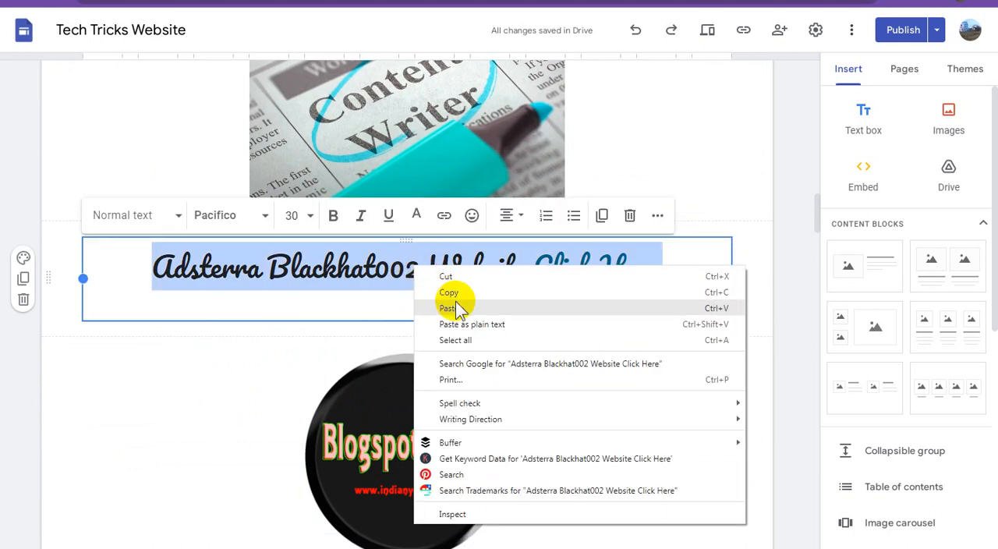
pyautogui.click(467, 295)
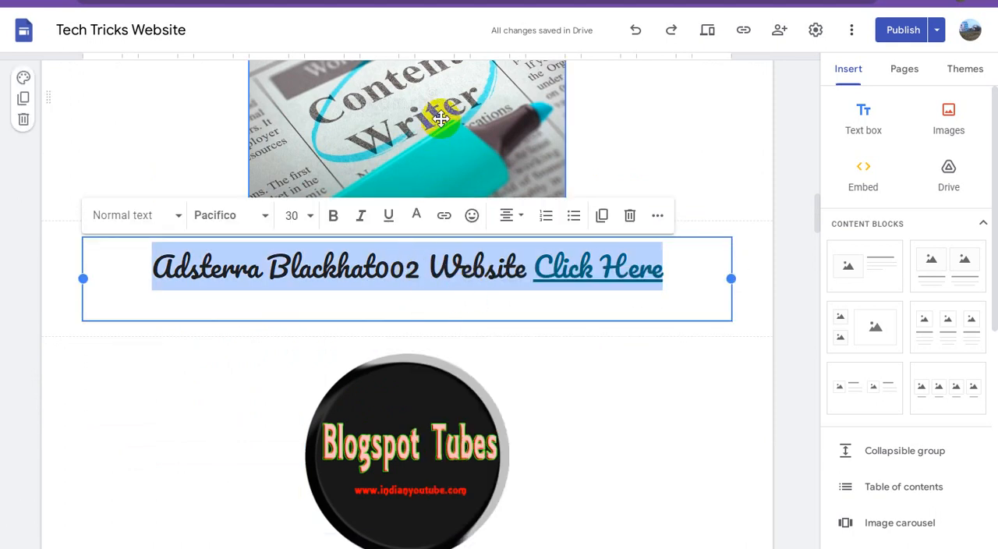
# Set the alt text of the Content Writer newspaper image to "Adsterra Blackhat002 Website Click Here".
pyautogui.scroll(3, 473, 236)
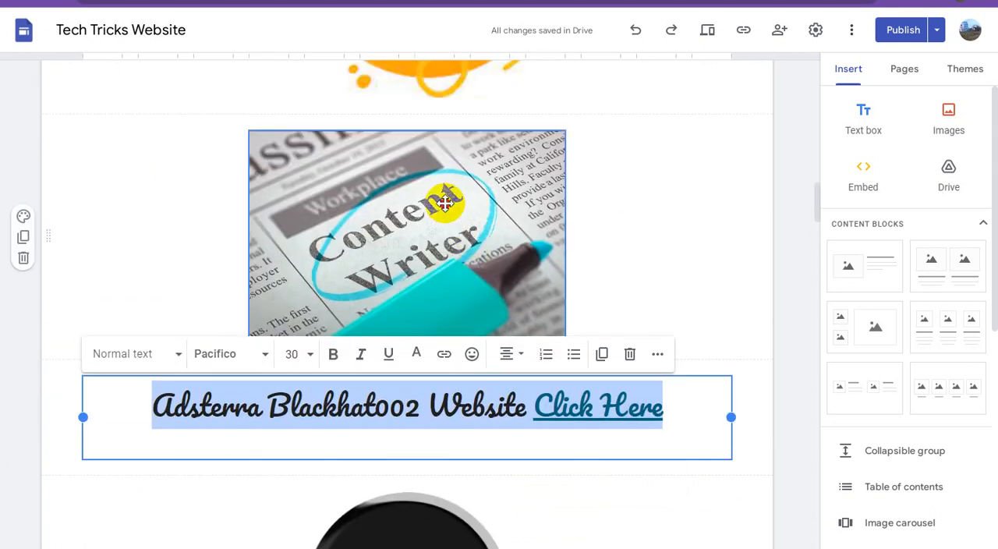
pyautogui.click(444, 202)
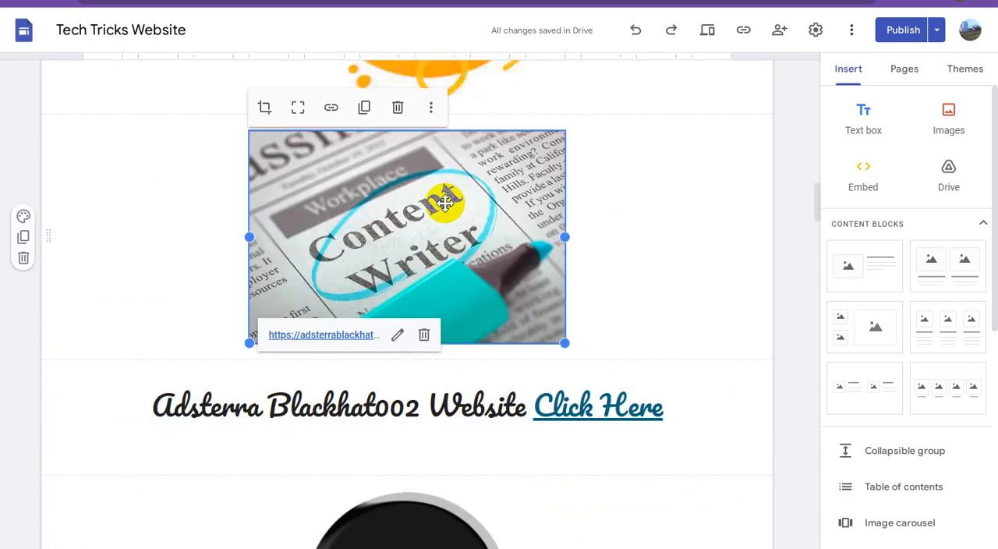
pyautogui.click(431, 109)
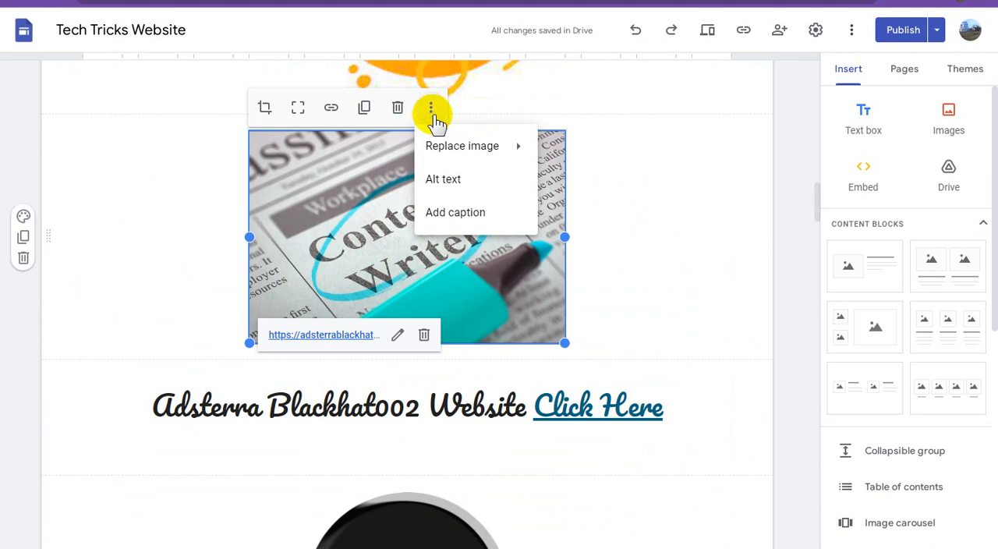
pyautogui.click(466, 186)
pyautogui.click(467, 286)
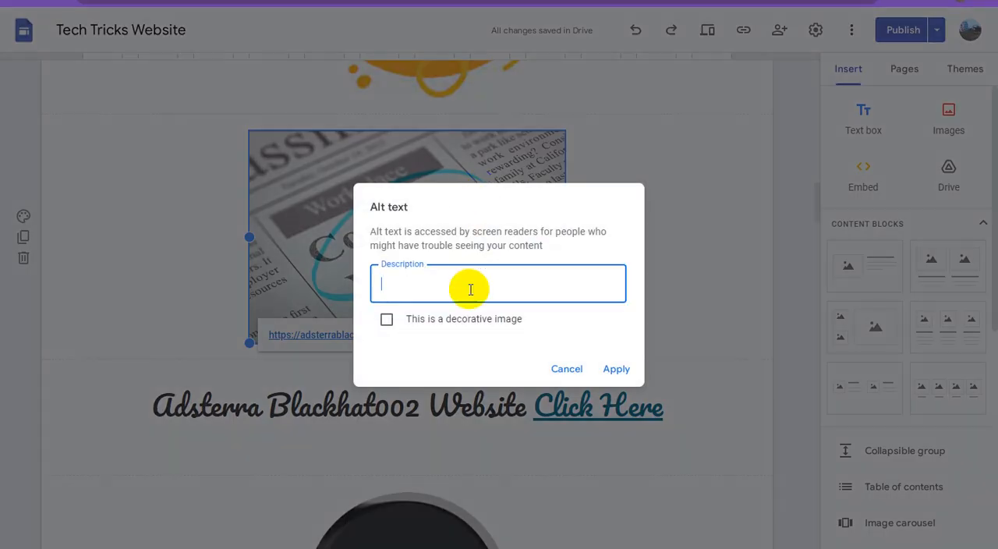
pyautogui.hotkey('ctrl', 'v')
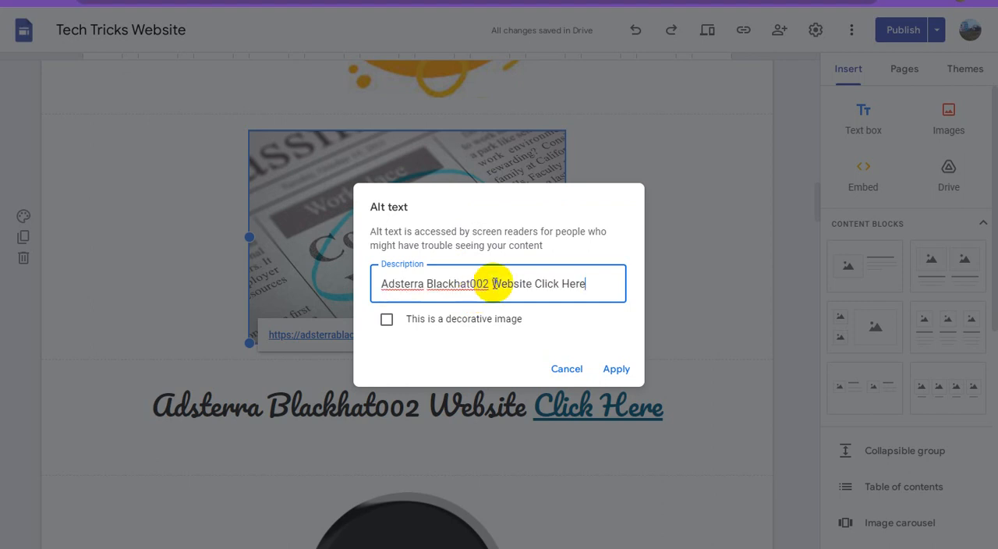
pyautogui.click(613, 368)
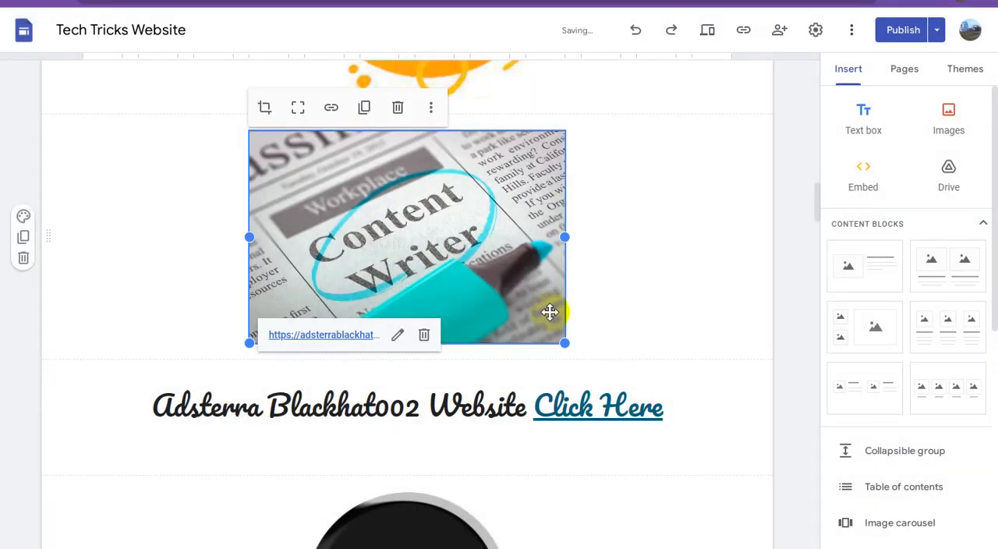
pyautogui.scroll(2, 555, 312)
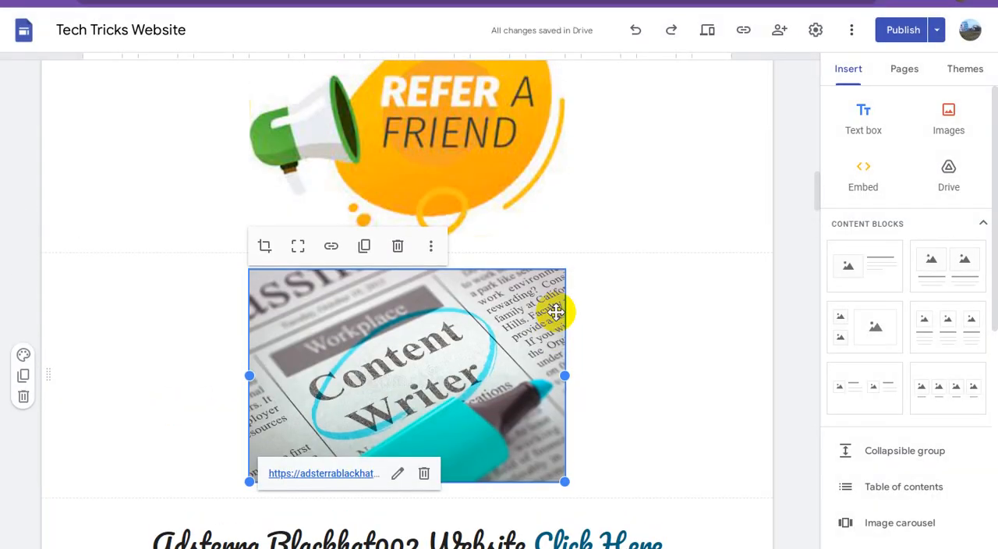
pyautogui.scroll(1, 555, 312)
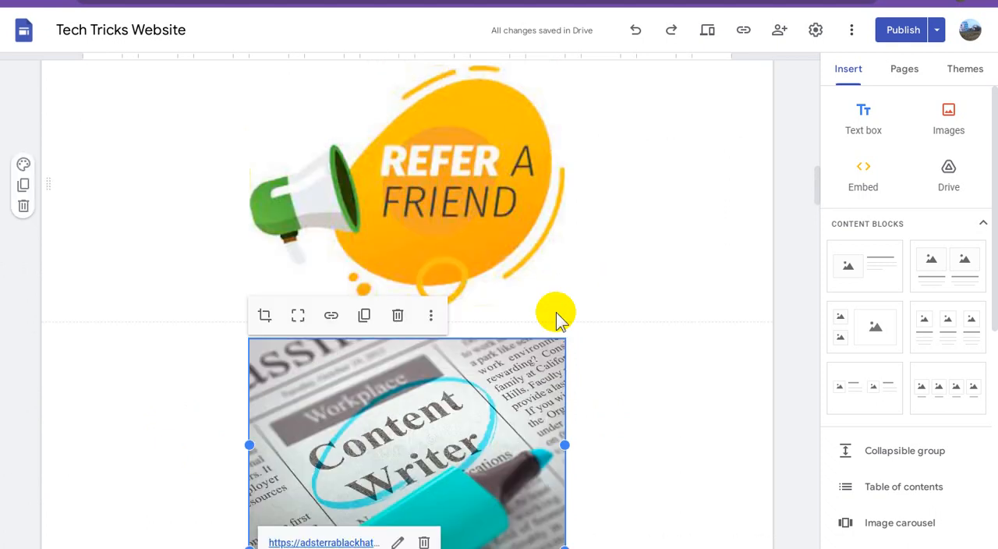
# Set the alt text of the Refer a Friend image to a description starting with "Refer Apps To Friend and Earning from".
pyautogui.scroll(1, 556, 312)
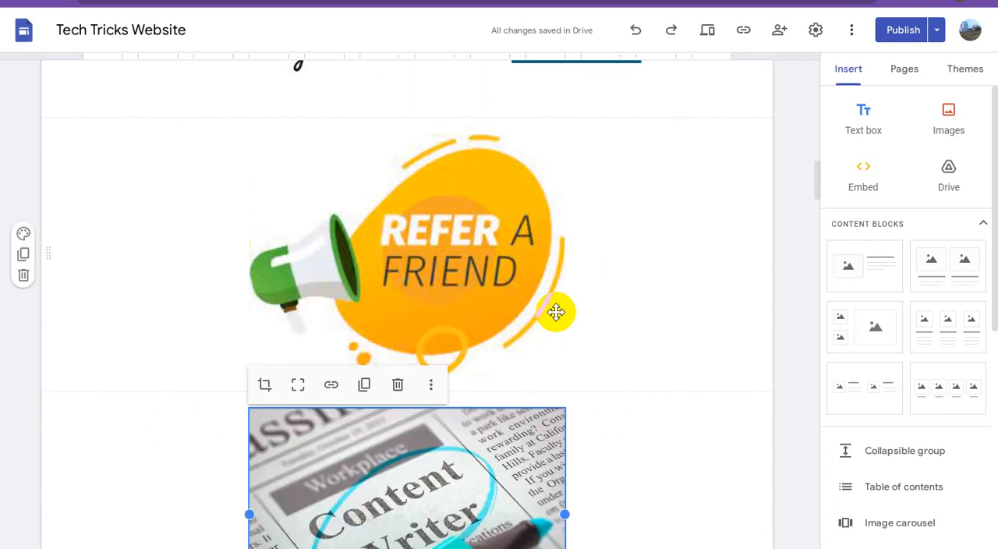
pyautogui.click(445, 218)
pyautogui.click(432, 115)
pyautogui.click(550, 186)
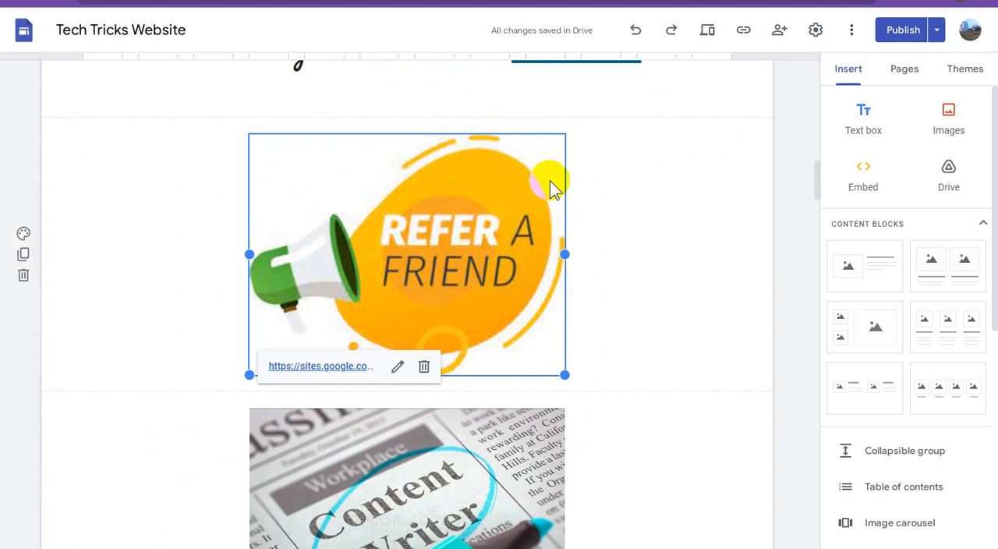
pyautogui.click(398, 284)
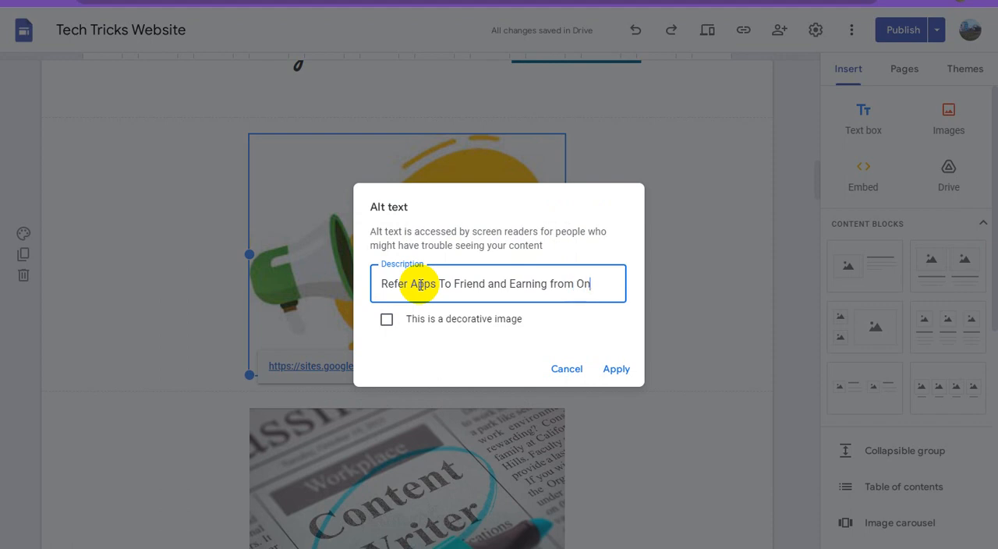
pyautogui.click(617, 371)
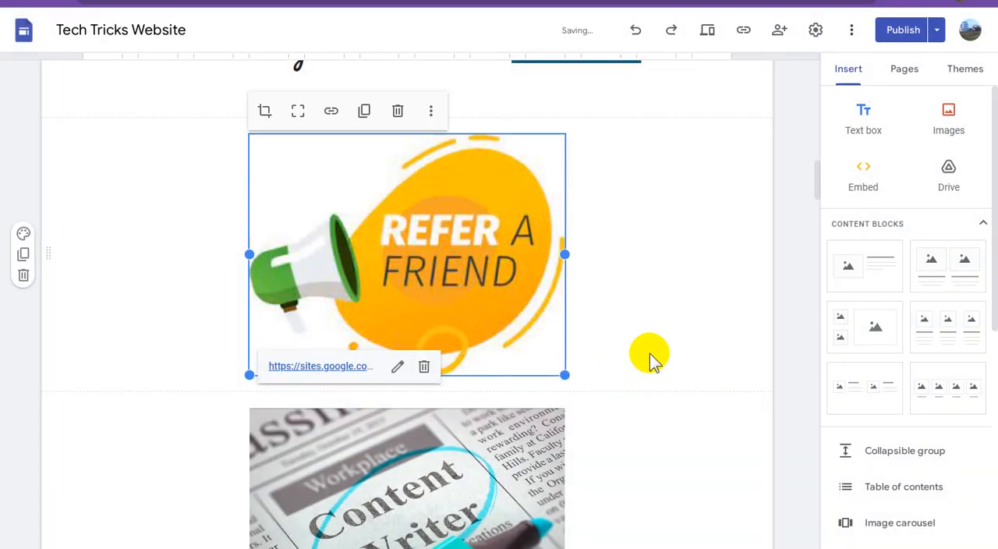
# Copy the full "Freelancing Service Website Click Here" caption above the Refer a Friend image.
pyautogui.scroll(2, 647, 359)
pyautogui.scroll(1, 653, 357)
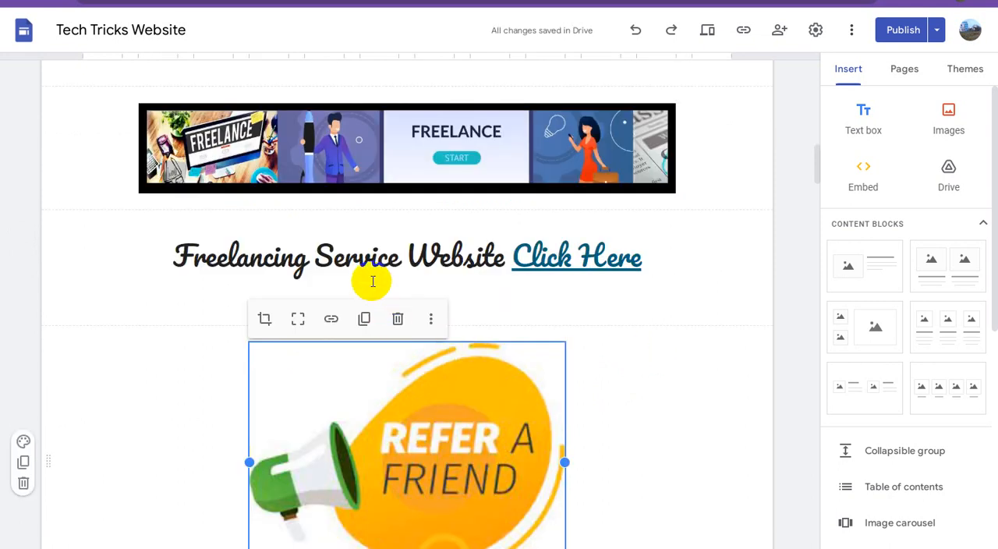
pyautogui.tripleClick(387, 255)
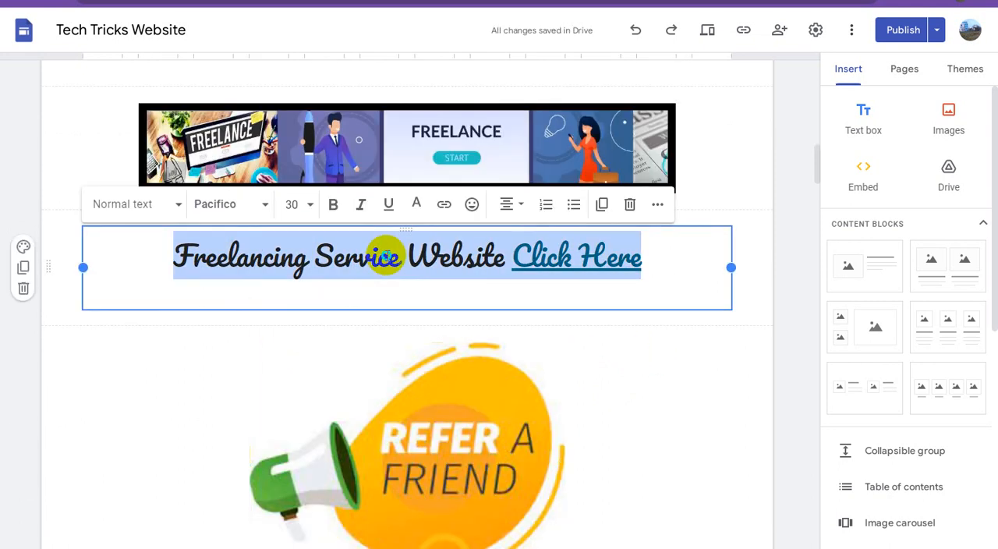
pyautogui.rightClick(386, 255)
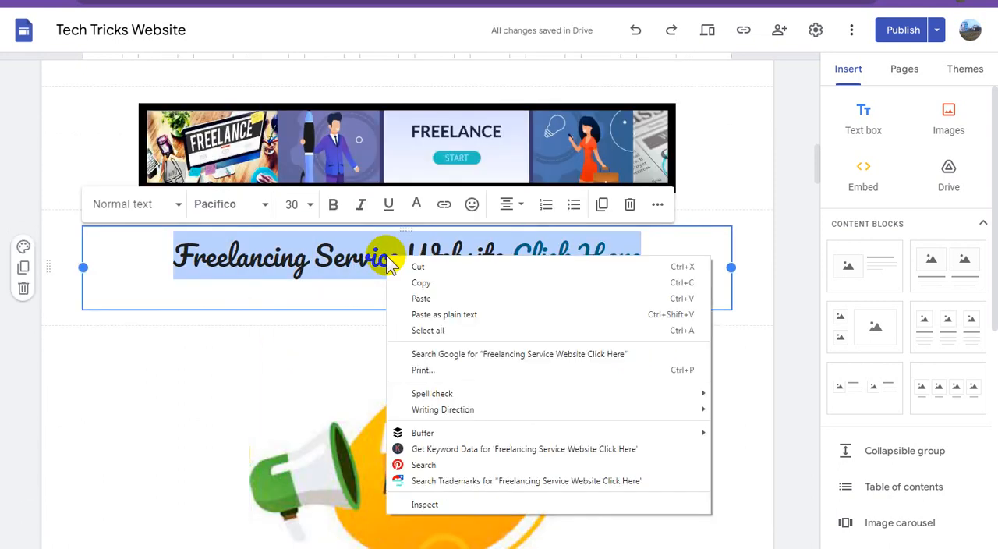
pyautogui.click(430, 285)
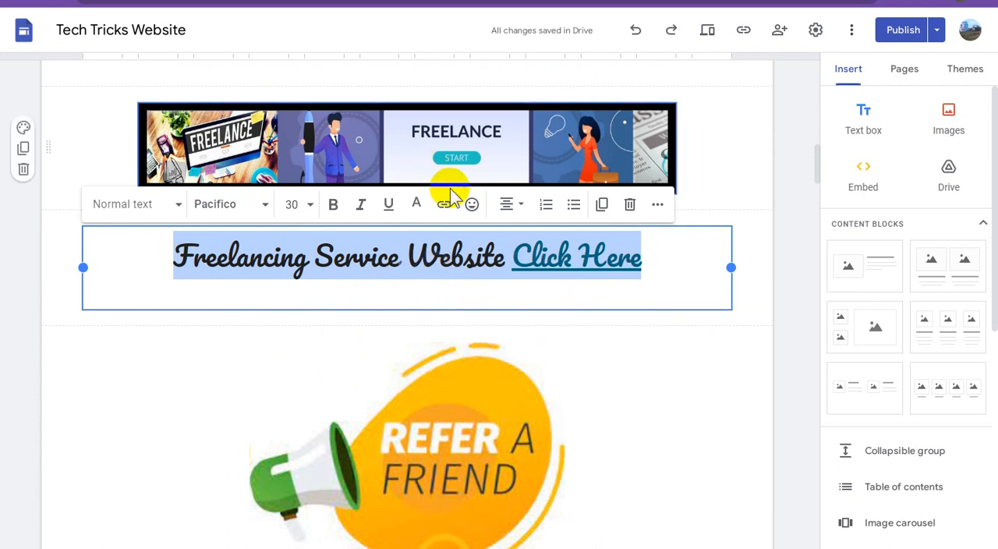
# Set the alt text of the Freelance banner image to "Freelancing Service Website Click Here".
pyautogui.scroll(2, 450, 195)
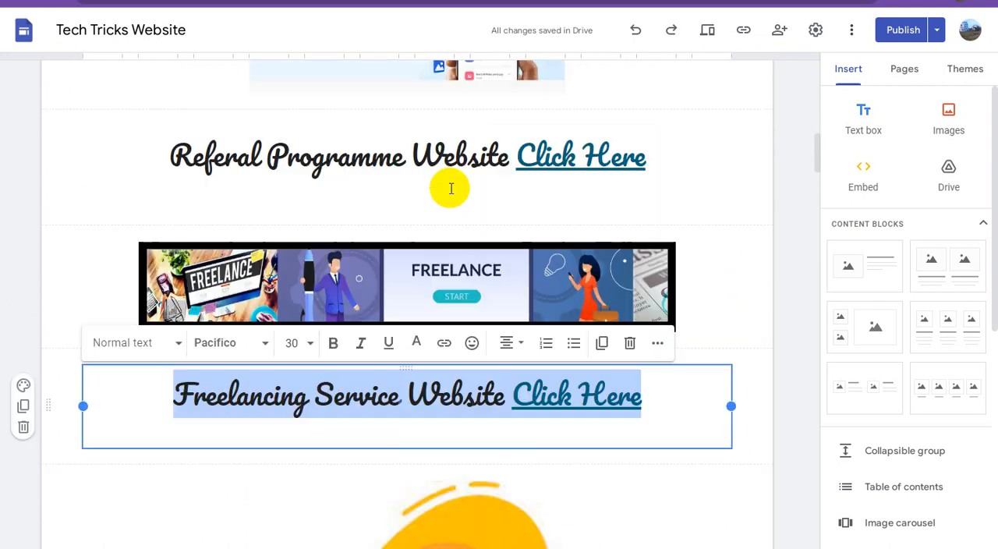
pyautogui.click(407, 271)
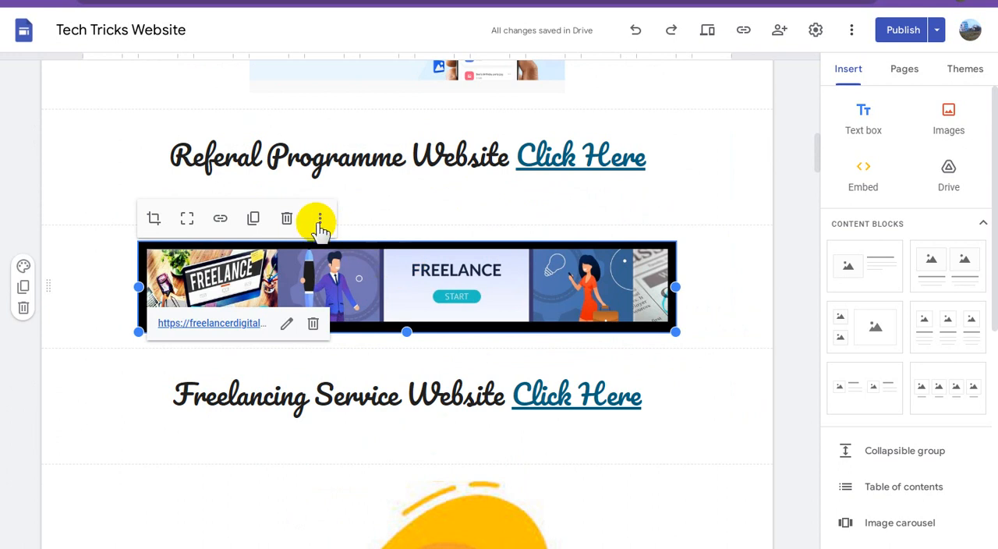
pyautogui.click(321, 220)
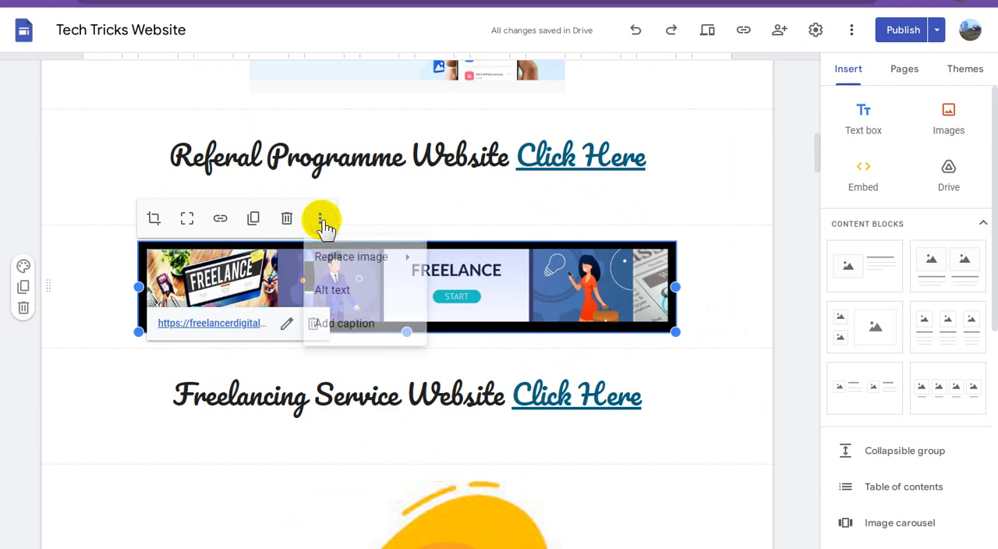
pyautogui.click(394, 290)
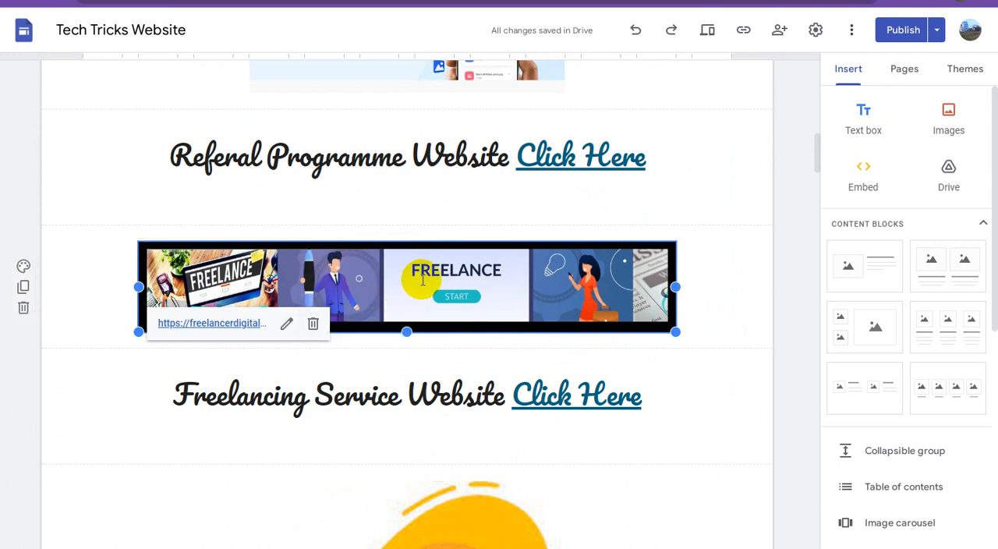
pyautogui.hotkey('ctrl', 'v')
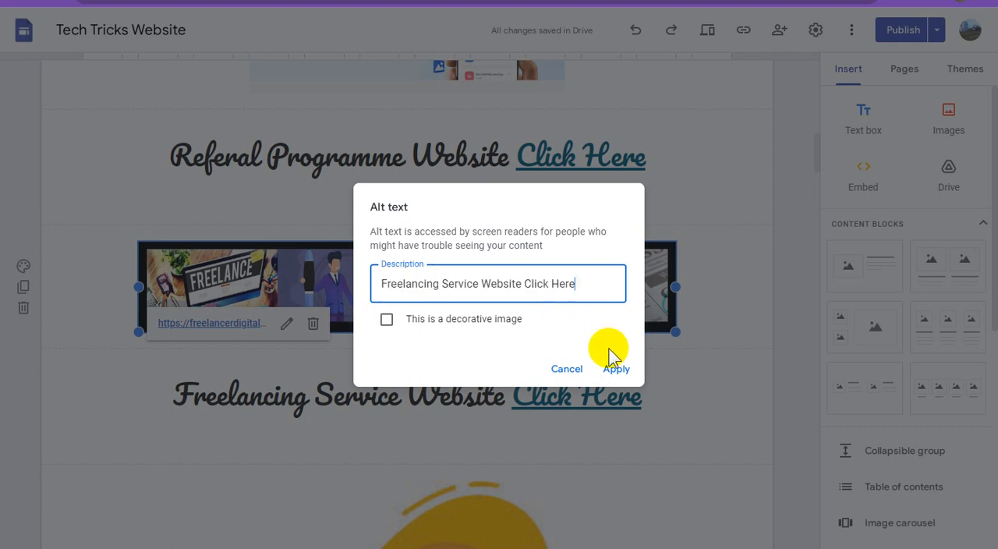
pyautogui.click(616, 368)
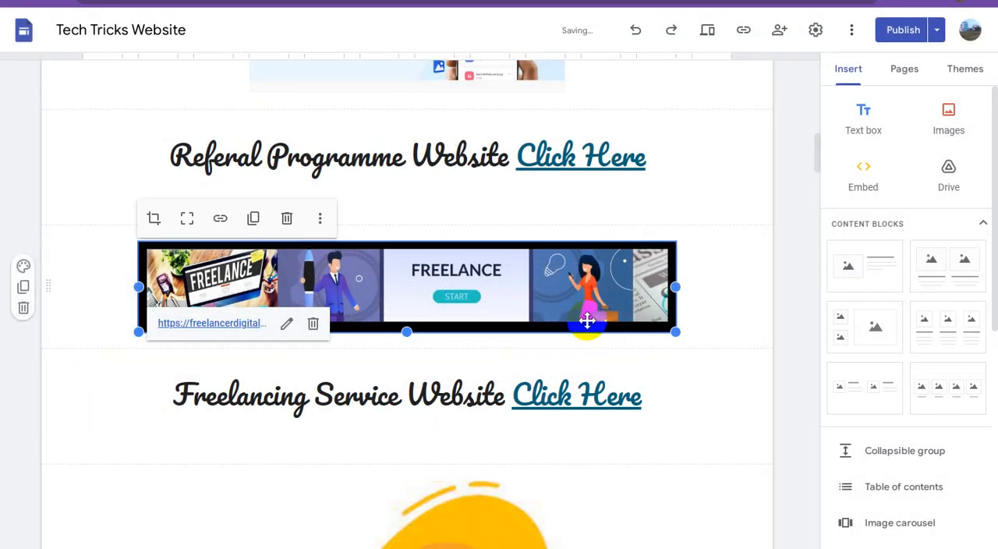
# Copy the full "Referal Programme Website Click Here" caption above the Freelance banner, dismissing the blocked-extension notice.
pyautogui.scroll(2, 562, 326)
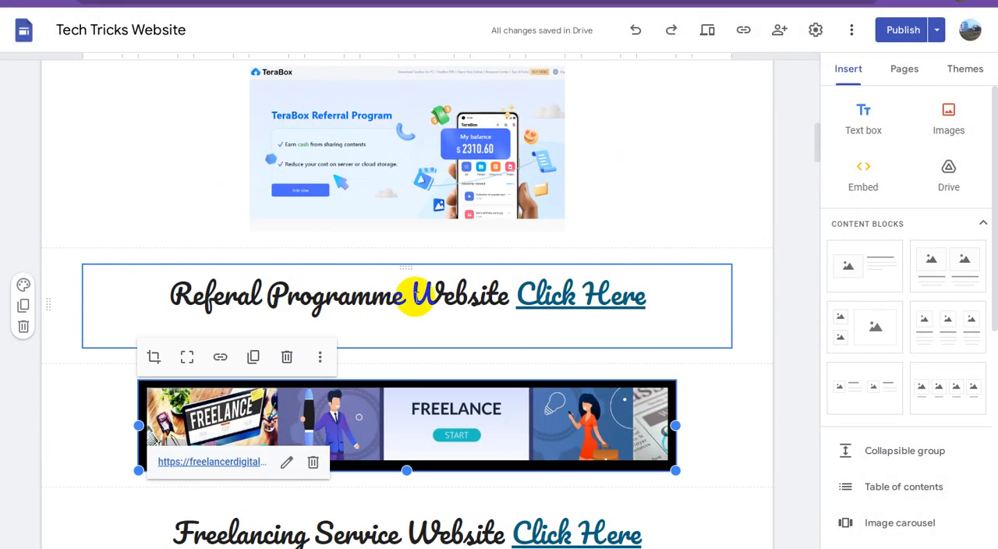
pyautogui.tripleClick(416, 294)
pyautogui.rightClick(416, 295)
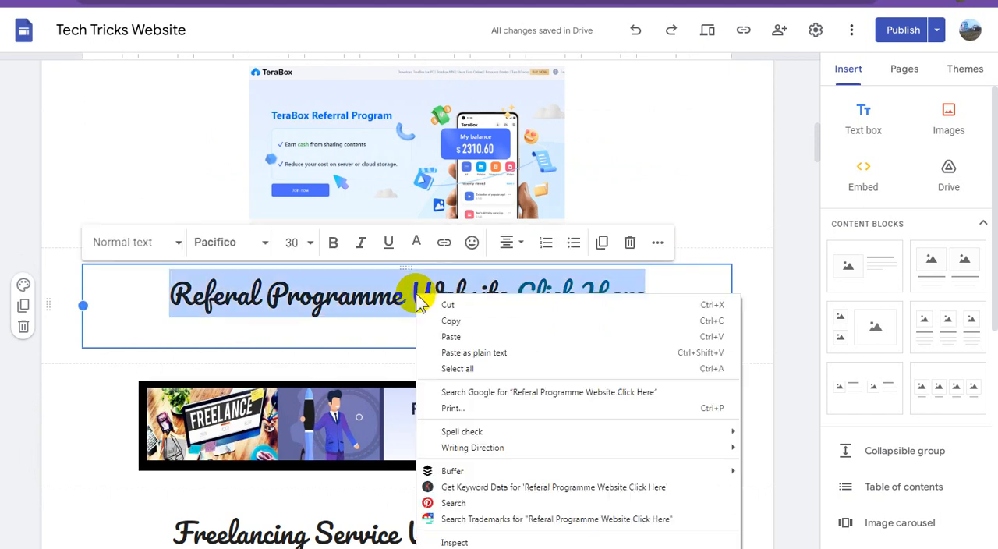
pyautogui.click(452, 321)
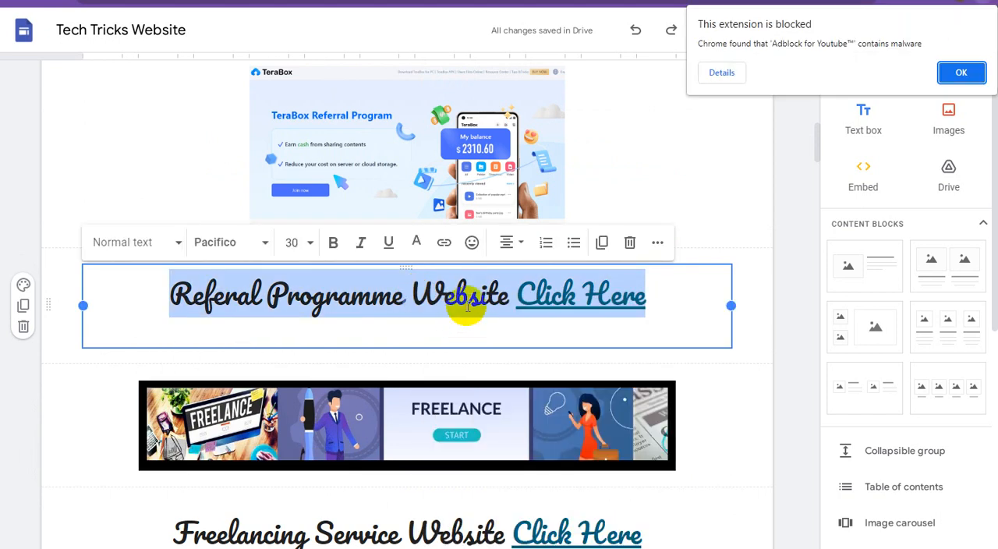
pyautogui.click(961, 72)
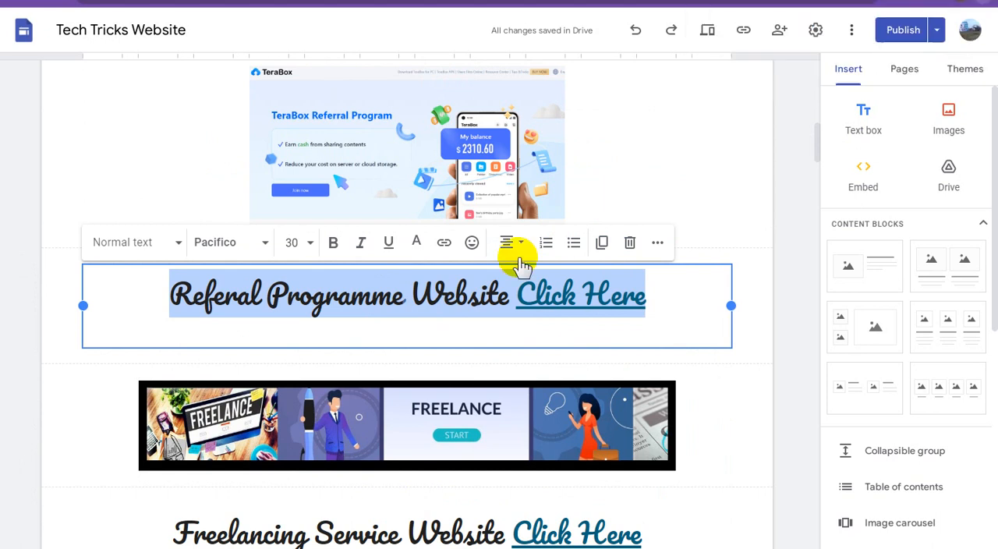
pyautogui.rightClick(401, 293)
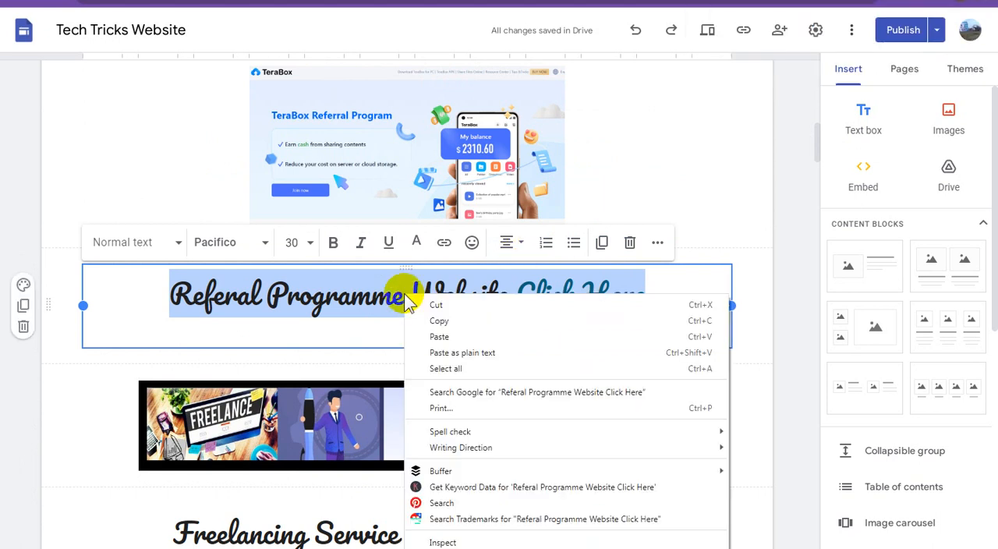
pyautogui.click(446, 323)
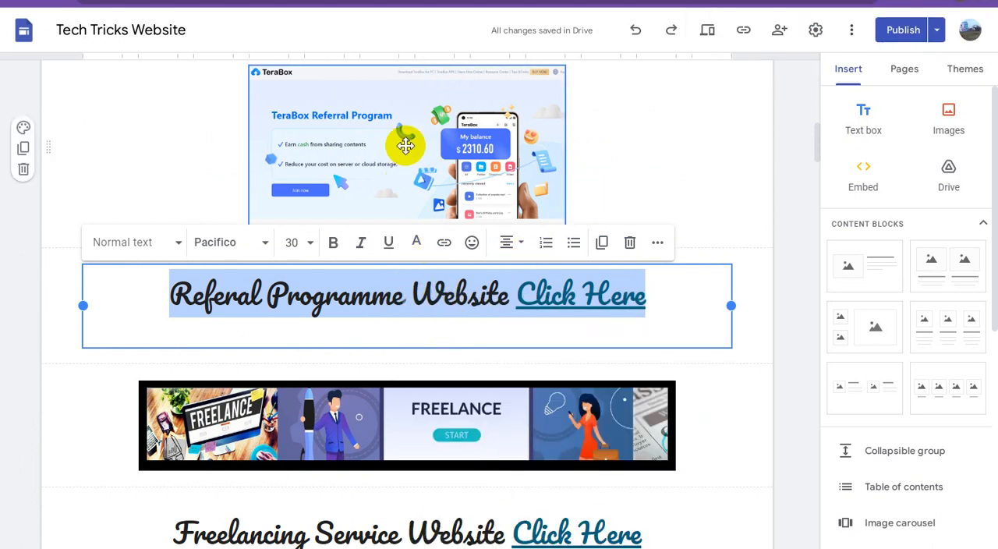
# Set the alt text of the TeraBox Referral Program image to "Referal Programme Website Click Here".
pyautogui.click(405, 145)
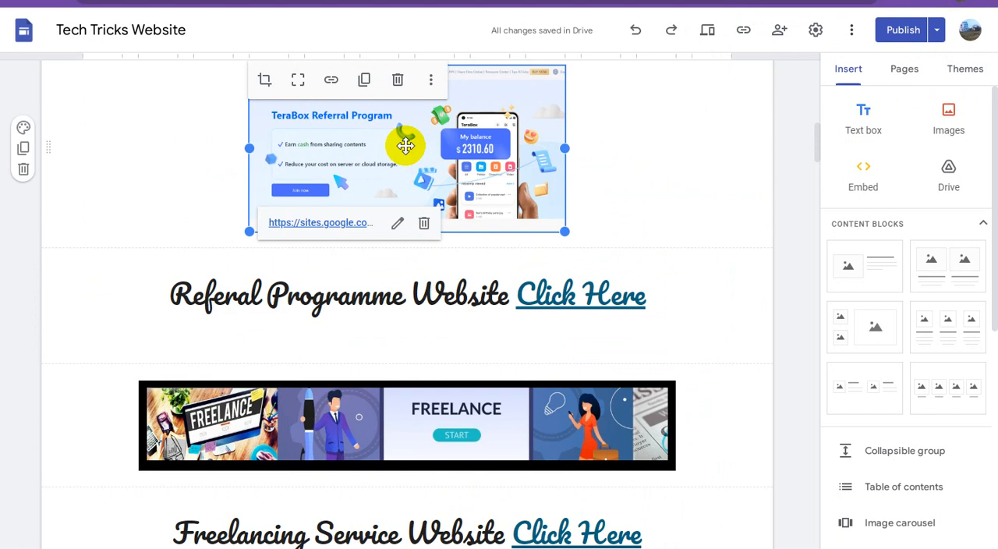
pyautogui.click(430, 82)
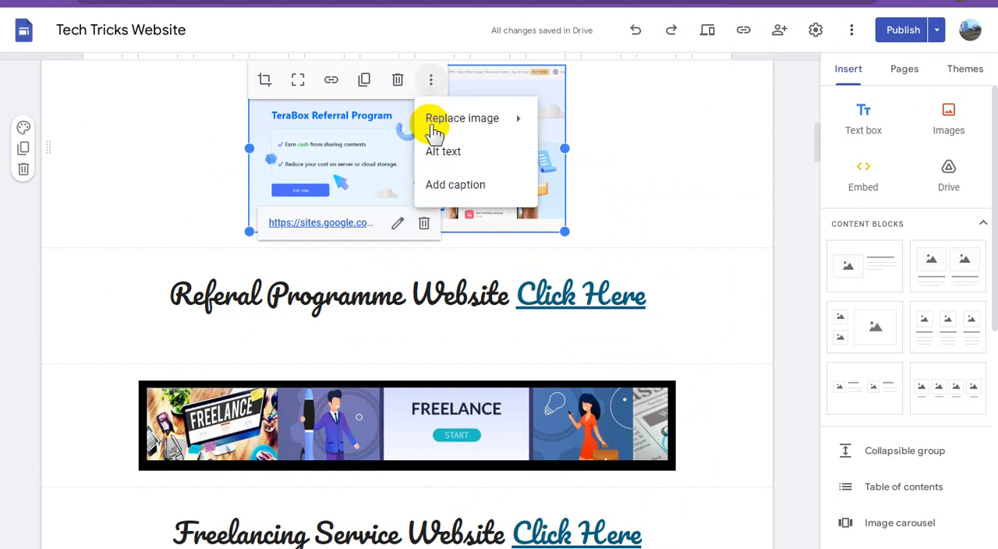
pyautogui.click(457, 159)
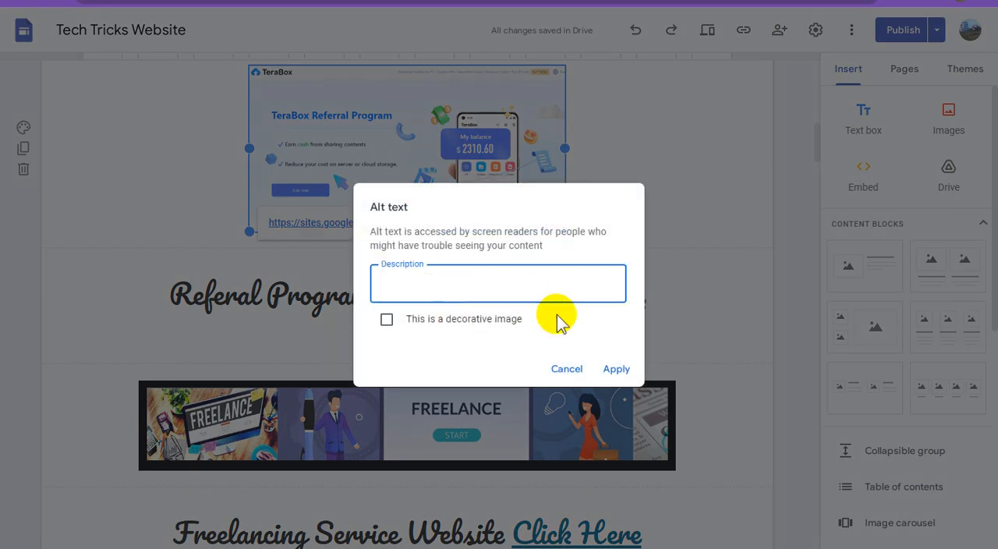
pyautogui.hotkey('ctrl', 'v')
pyautogui.click(616, 368)
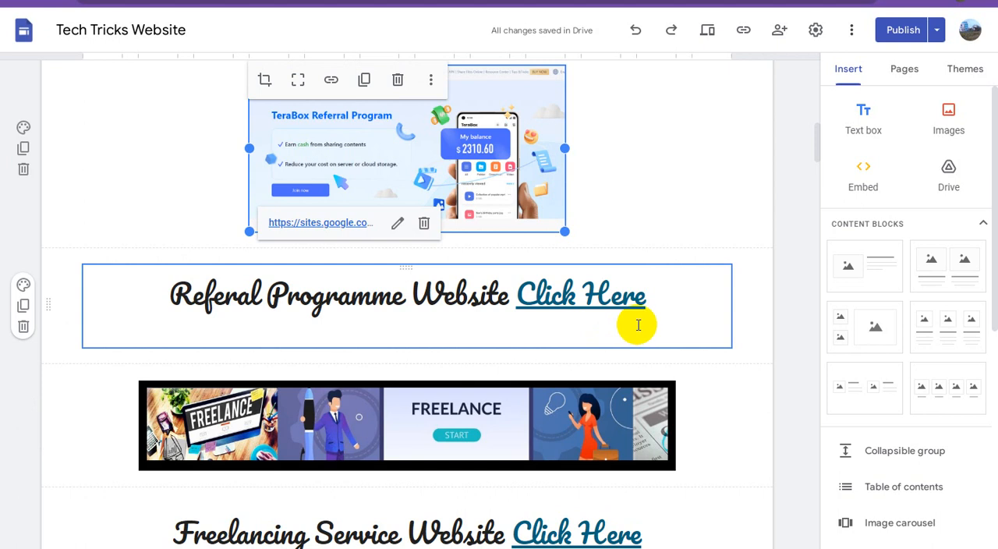
# Copy the full "Hindi Film Poster Website Click Here" caption above the TeraBox image.
pyautogui.scroll(2, 638, 327)
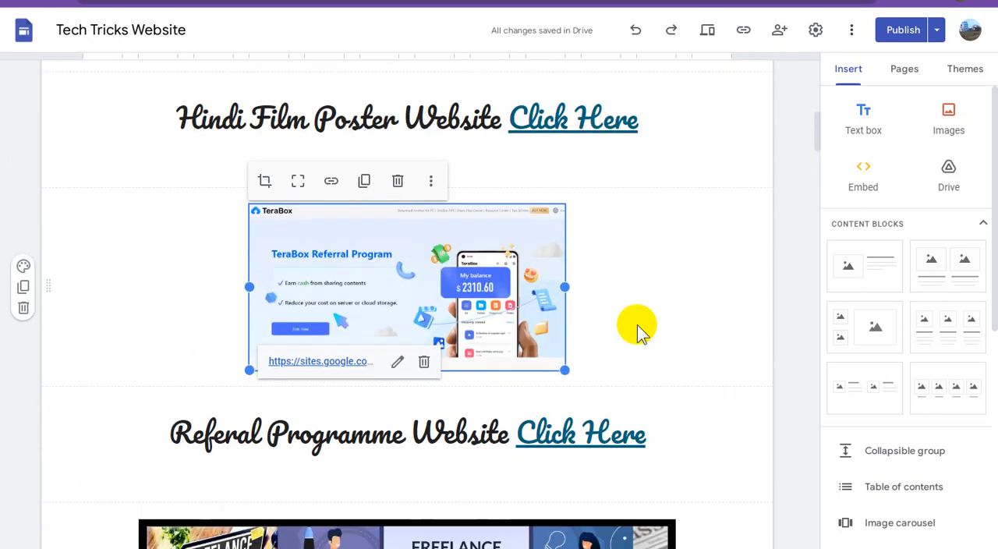
pyautogui.scroll(1, 638, 332)
pyautogui.scroll(1, 507, 289)
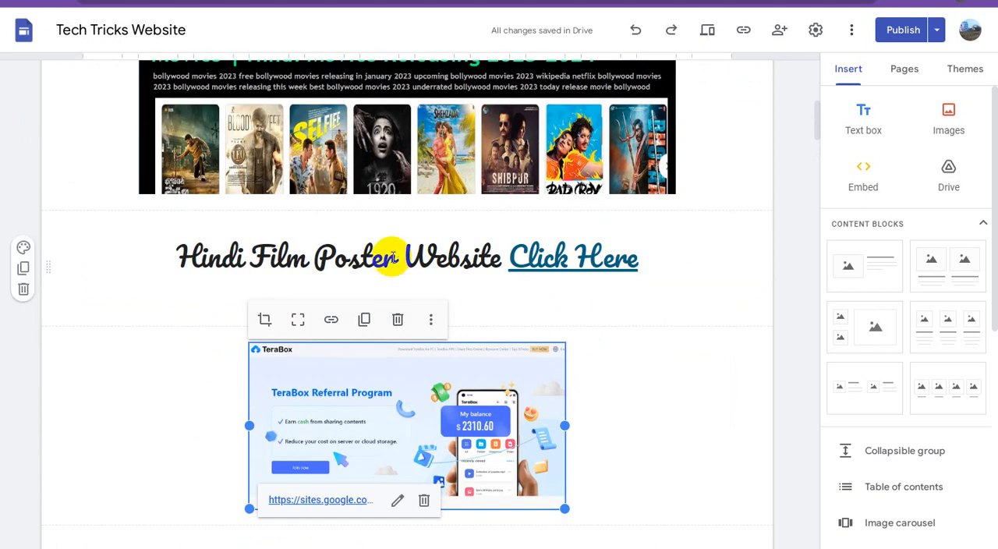
pyautogui.tripleClick(375, 256)
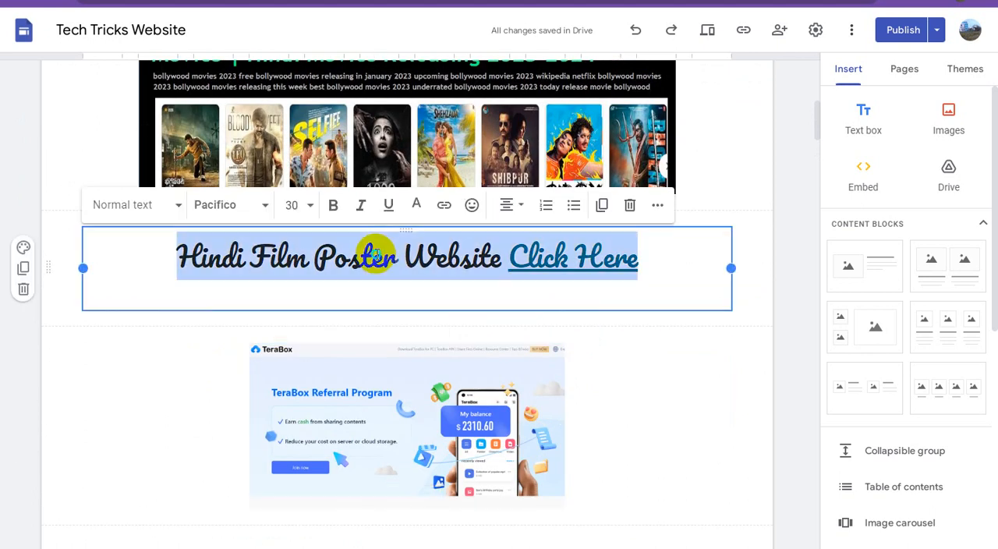
pyautogui.rightClick(375, 256)
pyautogui.click(412, 281)
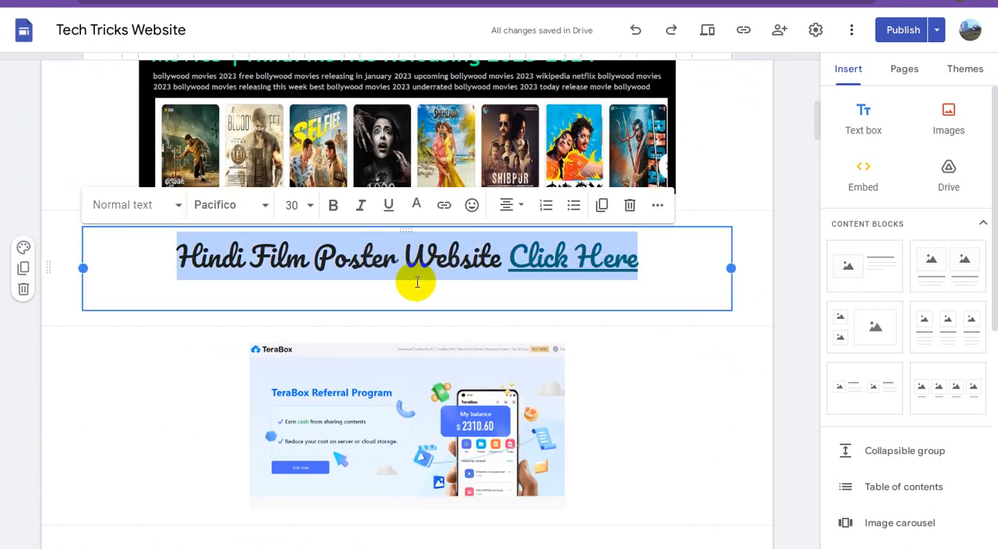
# Set the alt text of the Hindi films poster image to "Hindi Film Poster Website Click Here".
pyautogui.scroll(2, 465, 202)
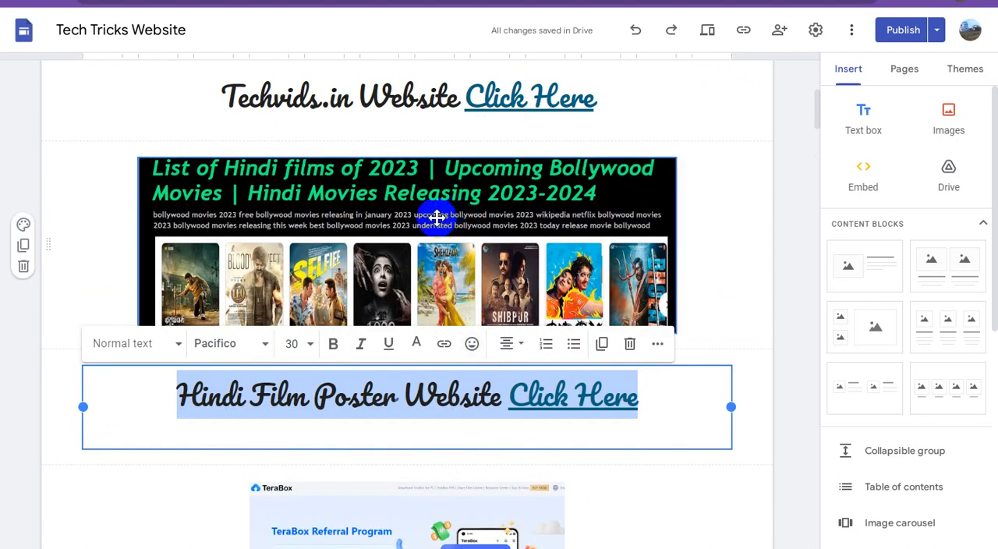
pyautogui.click(412, 214)
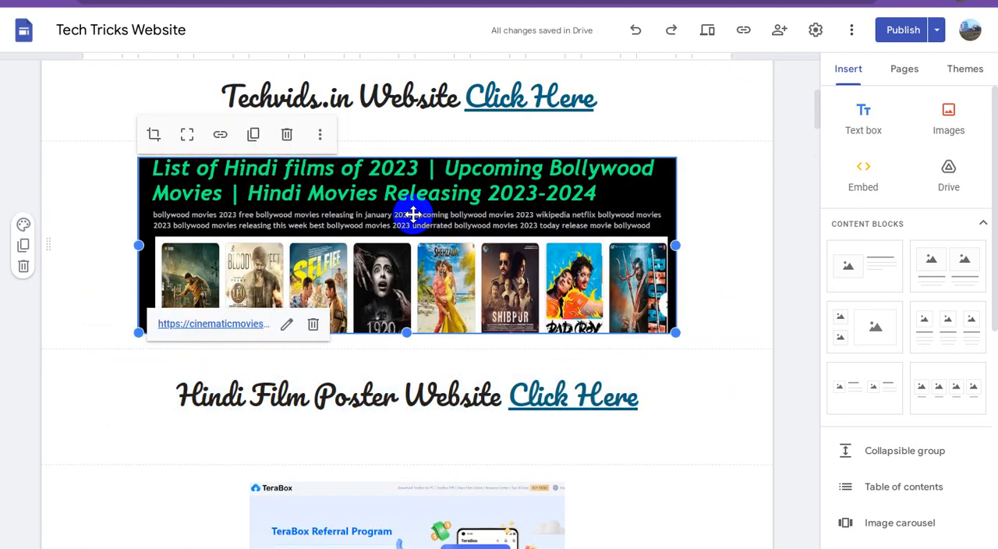
pyautogui.click(321, 137)
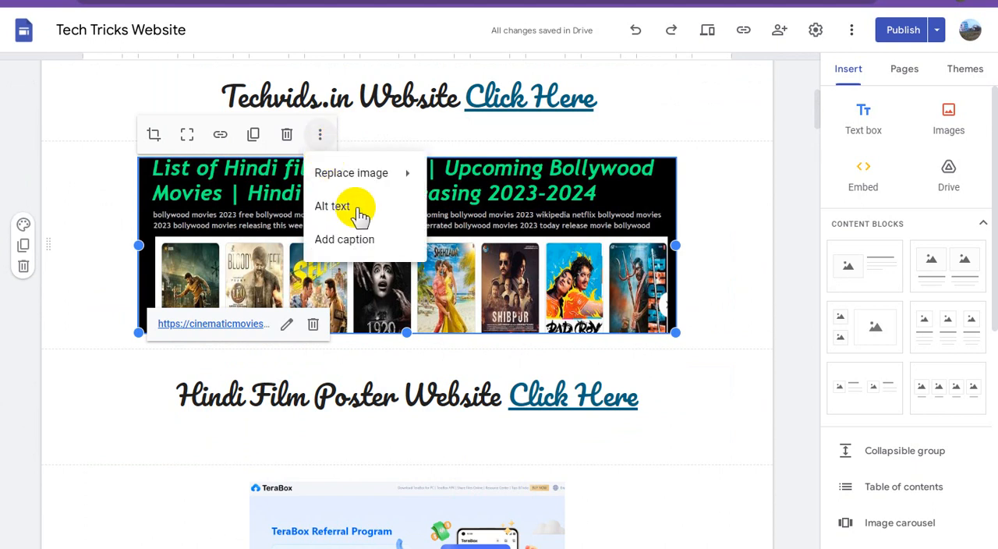
pyautogui.click(361, 209)
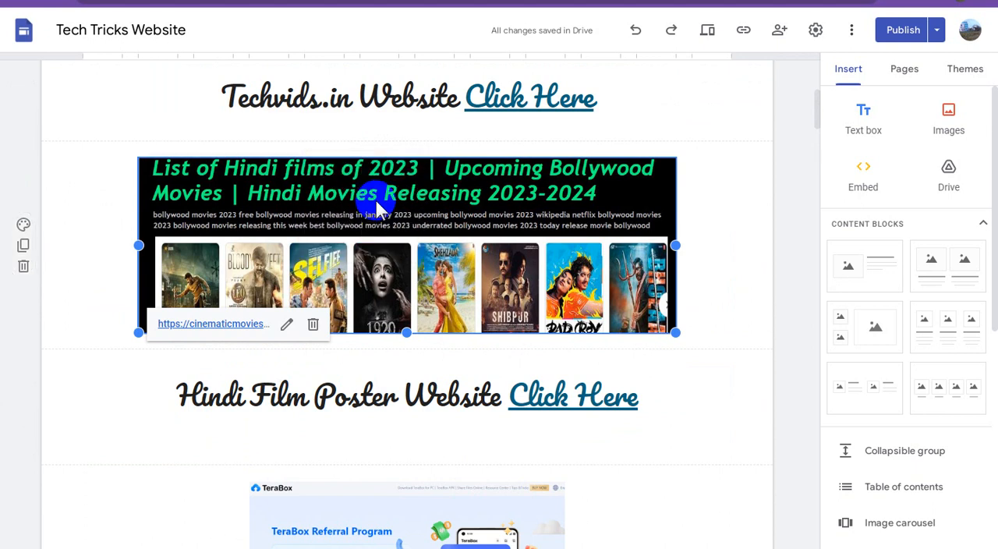
pyautogui.hotkey('ctrl', 'v')
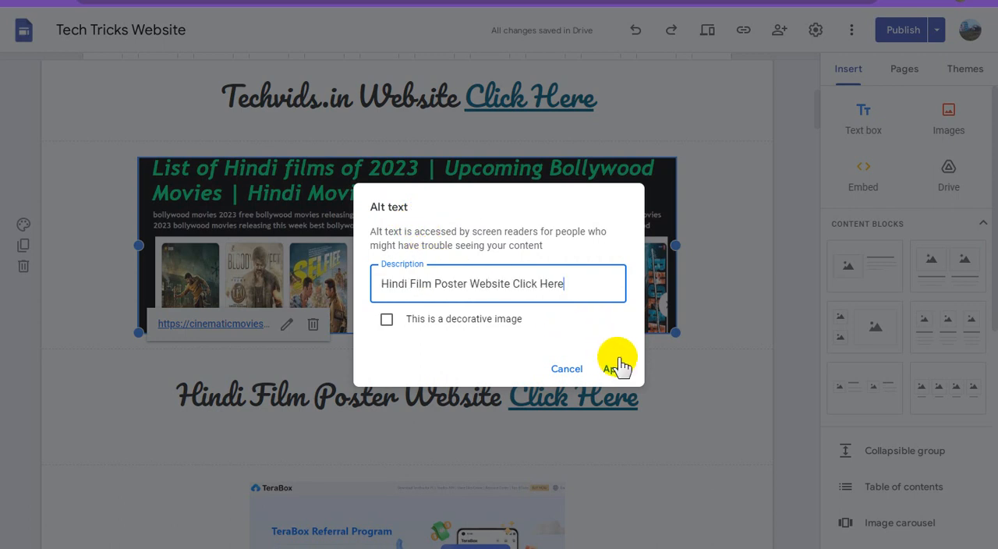
pyautogui.click(616, 369)
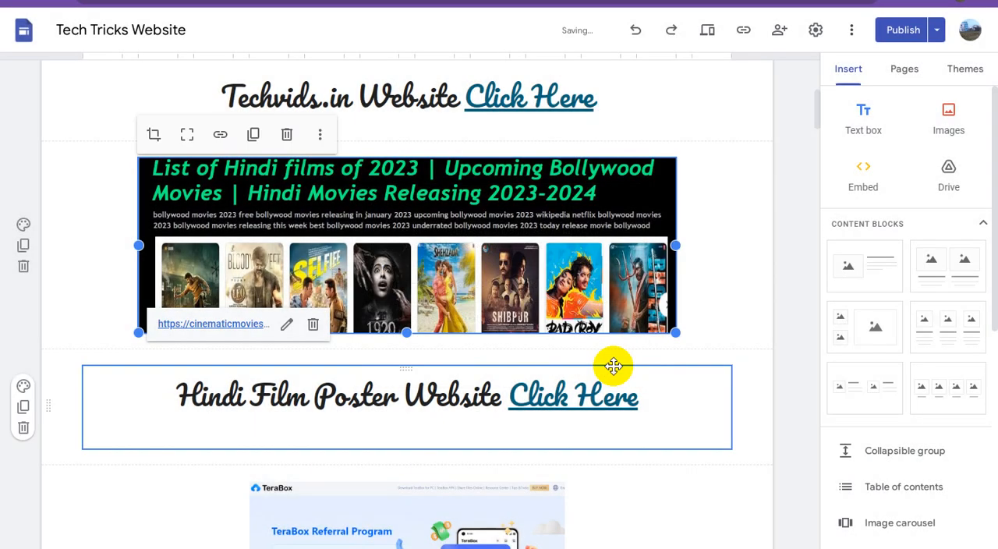
pyautogui.scroll(3, 556, 271)
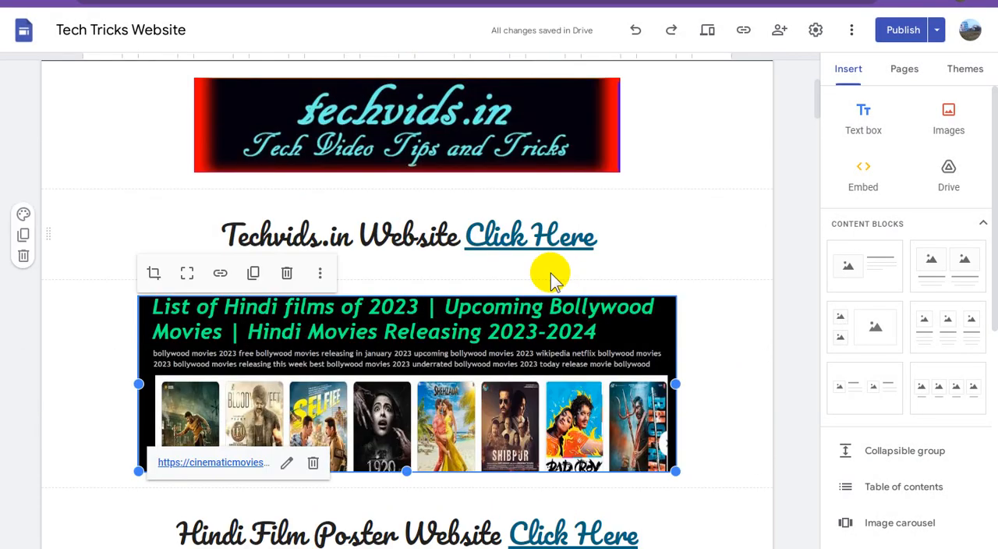
# Copy the full "Techvids.in Website Click Here" caption beneath the techvids.in banner.
pyautogui.click(413, 236)
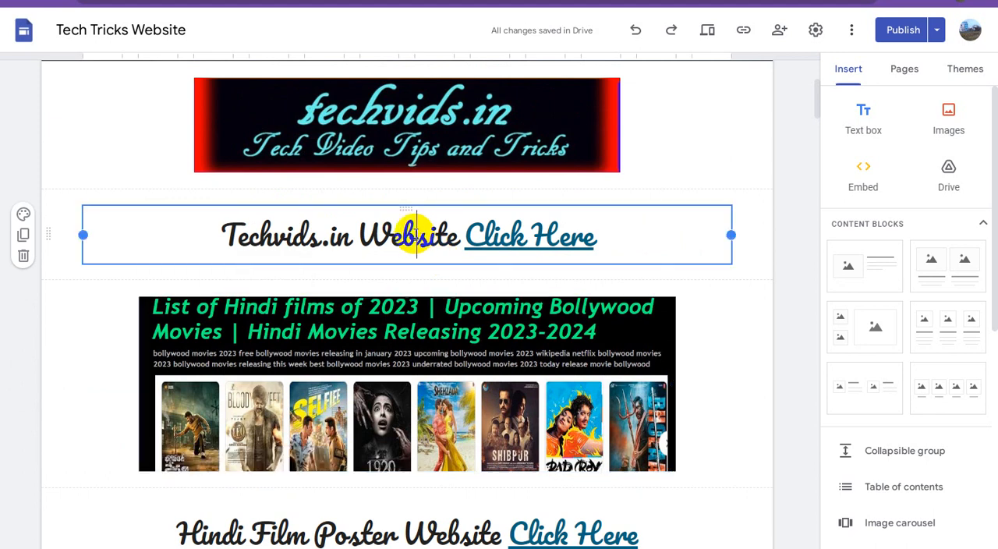
pyautogui.tripleClick(413, 235)
pyautogui.rightClick(416, 240)
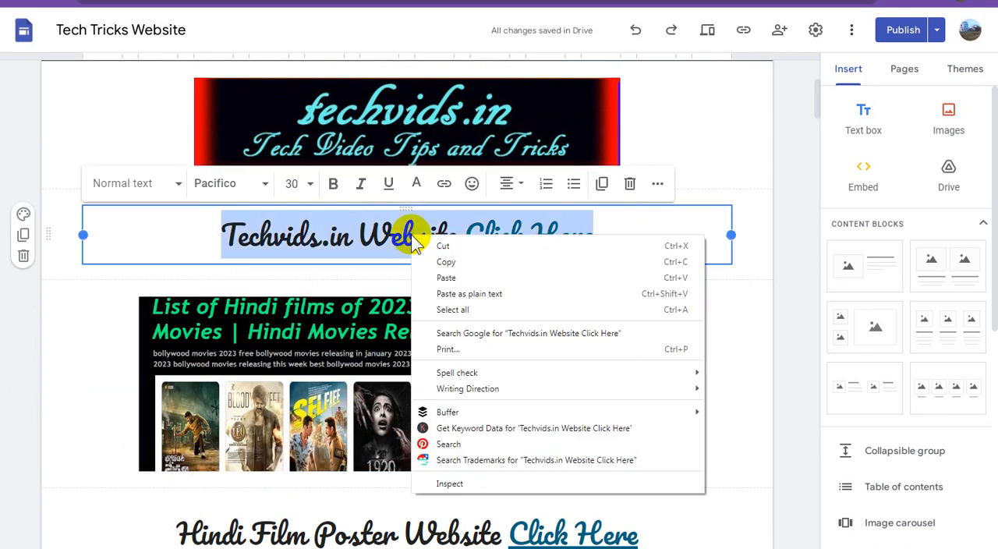
pyautogui.click(451, 263)
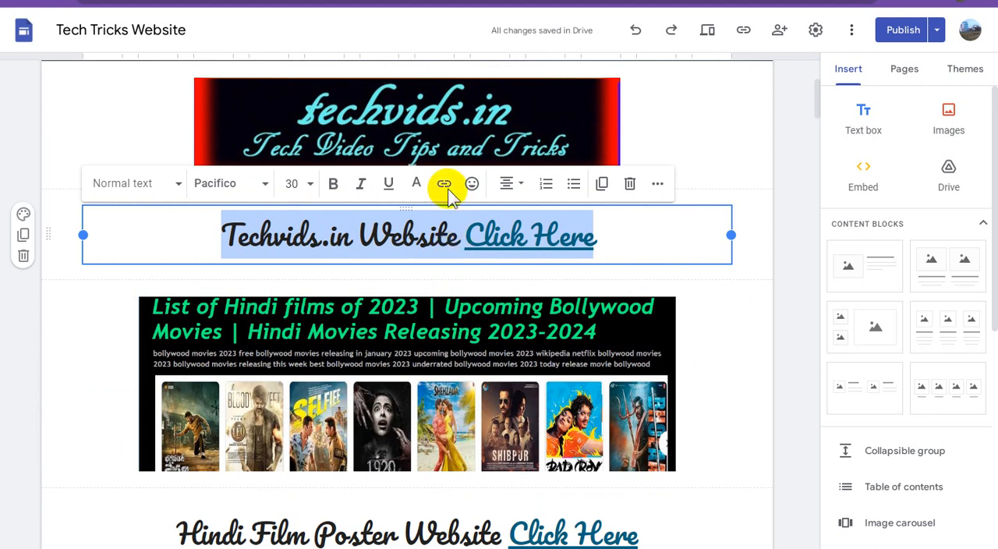
# Set the alt text of the techvids.in banner image to "Techvids.in Website Click Here".
pyautogui.click(446, 116)
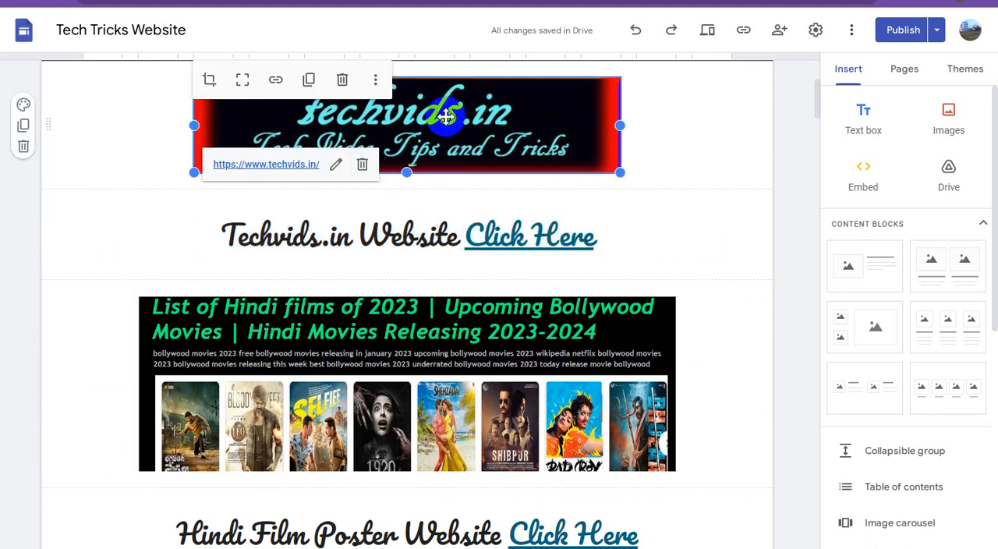
pyautogui.click(376, 84)
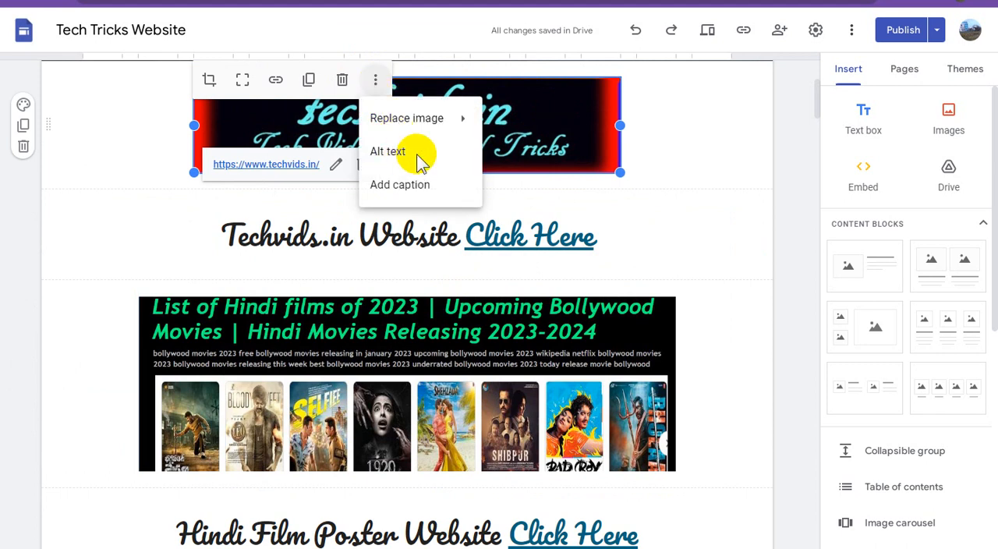
pyautogui.click(388, 152)
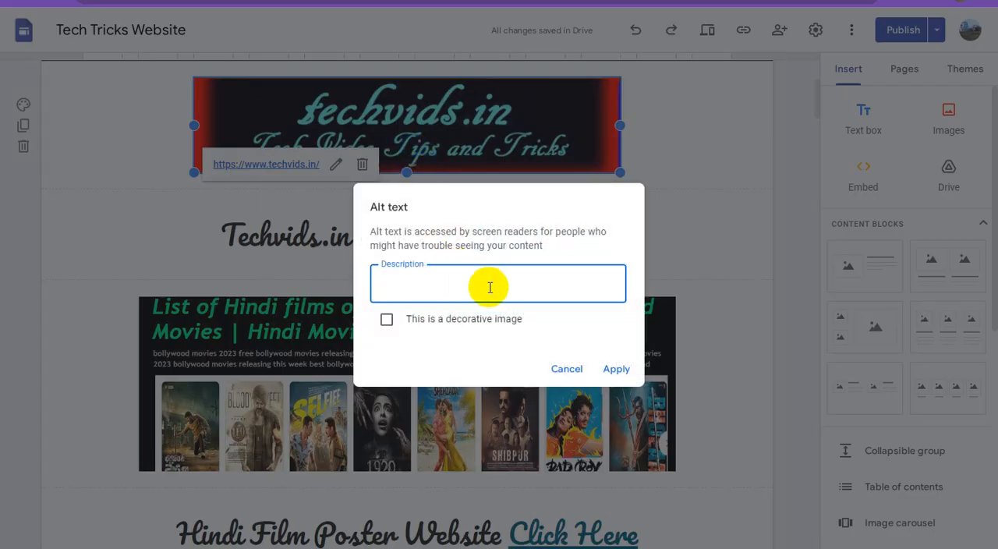
pyautogui.hotkey('ctrl', 'v')
pyautogui.click(616, 366)
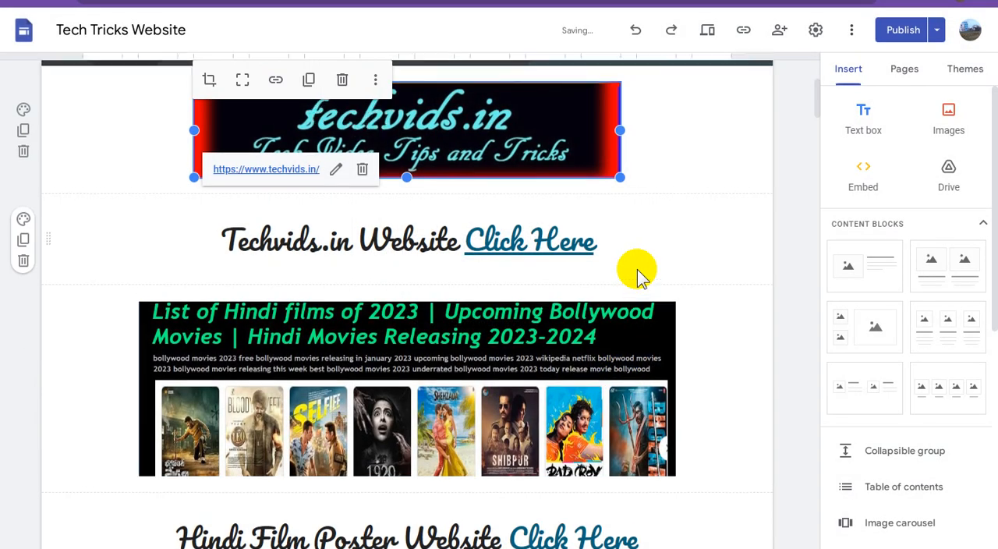
# Publish the updated Home page after reviewing the draft changes.
pyautogui.scroll(2, 637, 269)
pyautogui.scroll(2, 637, 277)
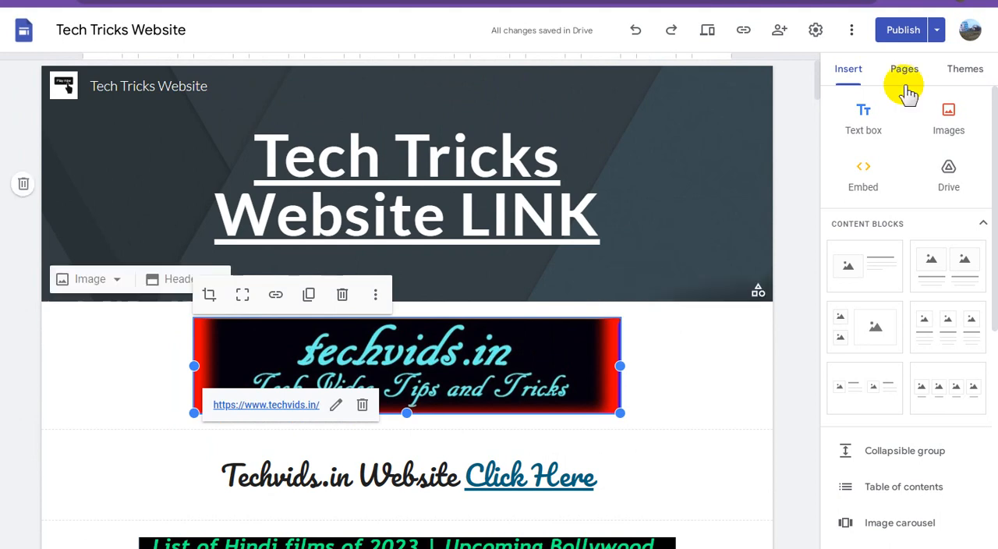
pyautogui.click(903, 32)
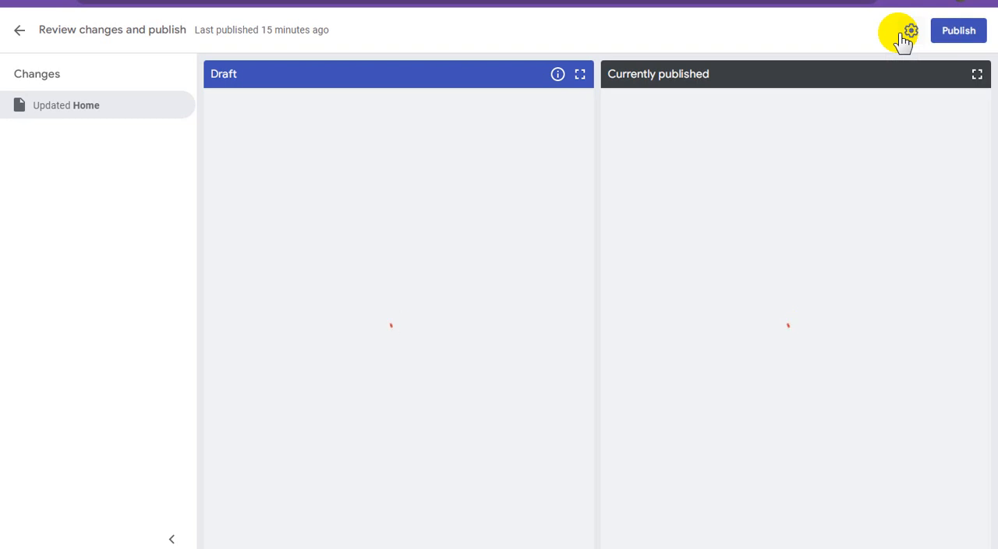
pyautogui.click(955, 39)
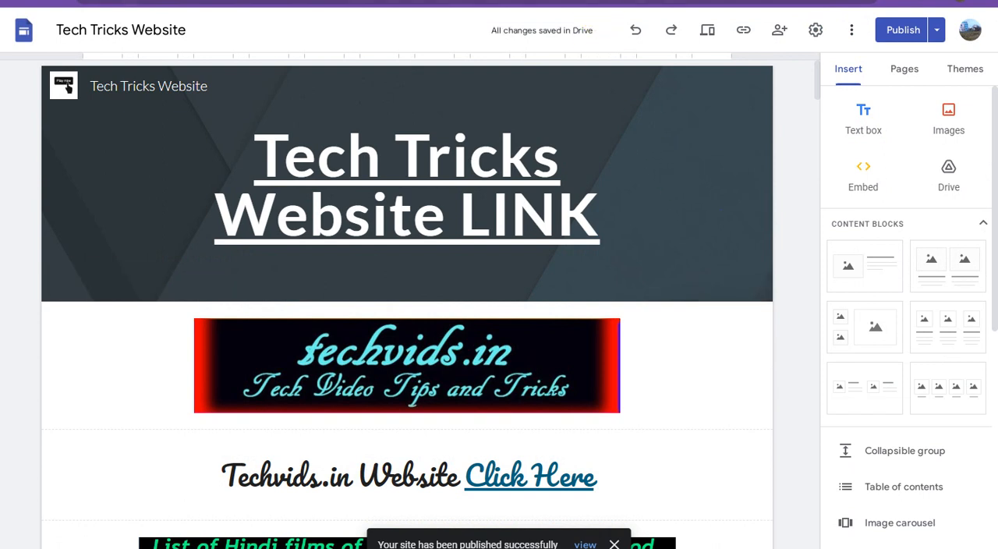
# Switch to the live Tech Tricks Website, reload it and look through its images and captions down to the end of the page.
pyautogui.click(581, 1)
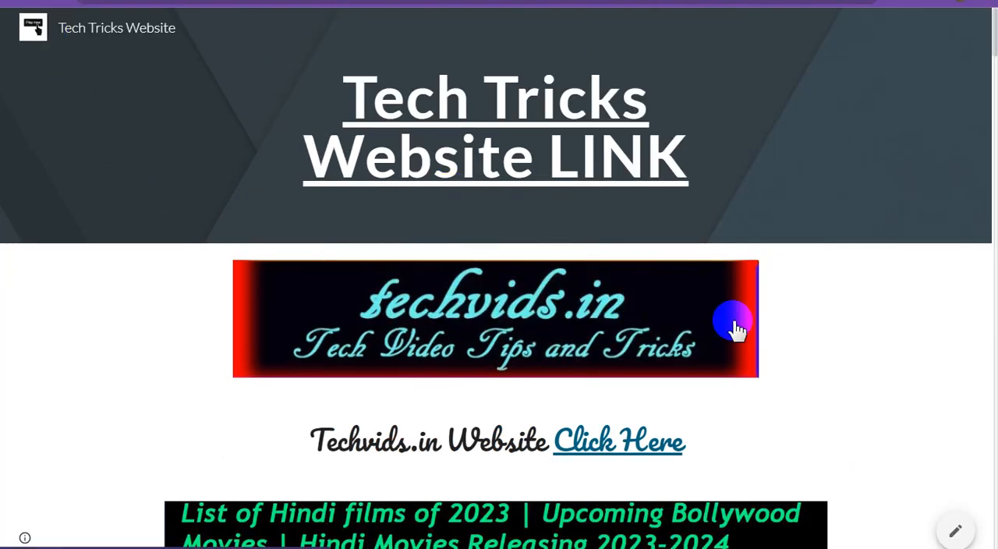
pyautogui.press('F5')
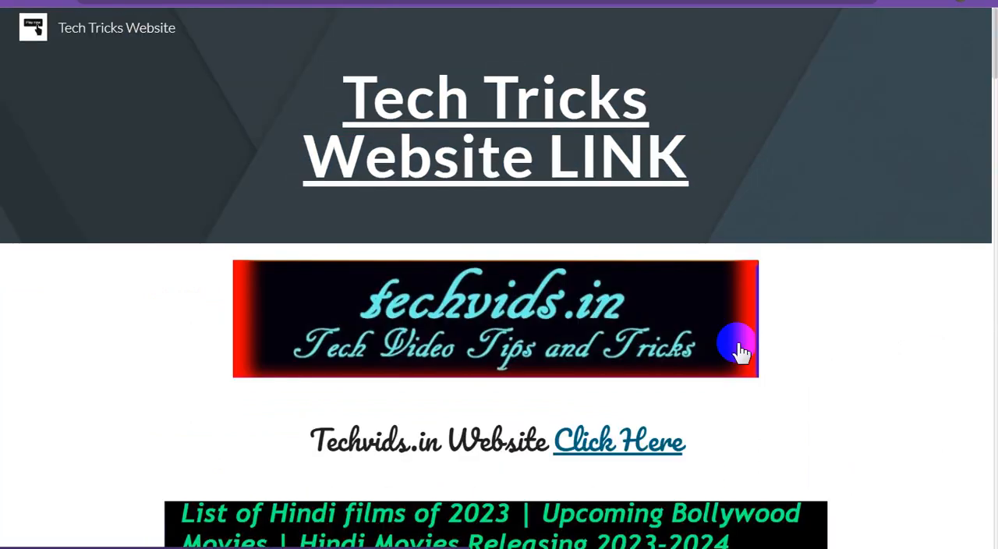
pyautogui.scroll(-3, 773, 346)
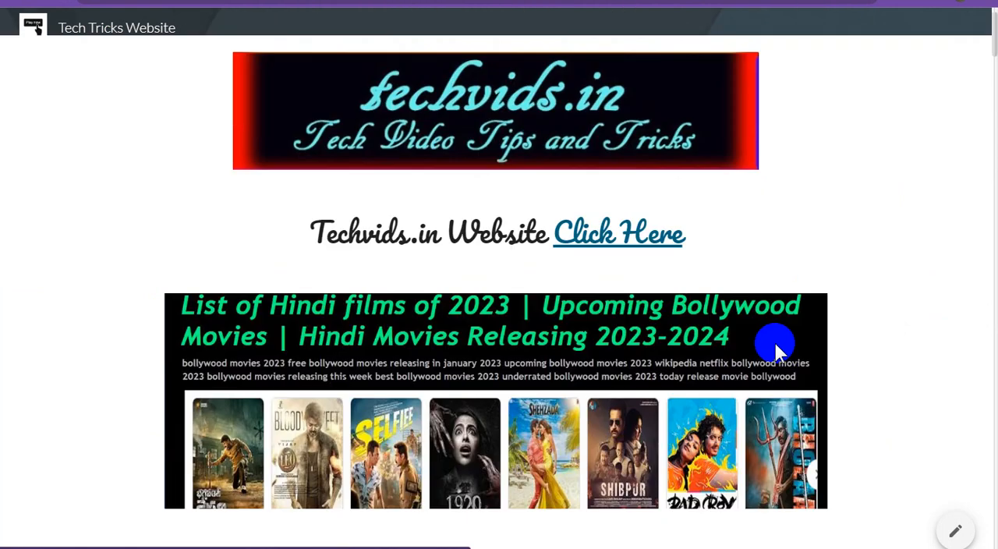
pyautogui.scroll(-3, 847, 337)
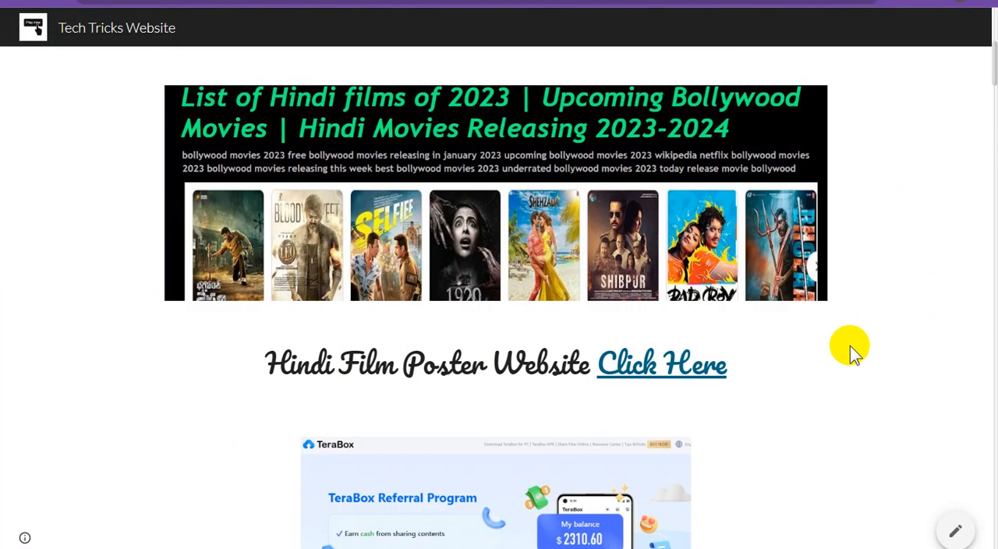
pyautogui.scroll(-5, 850, 352)
pyautogui.scroll(-13, 851, 359)
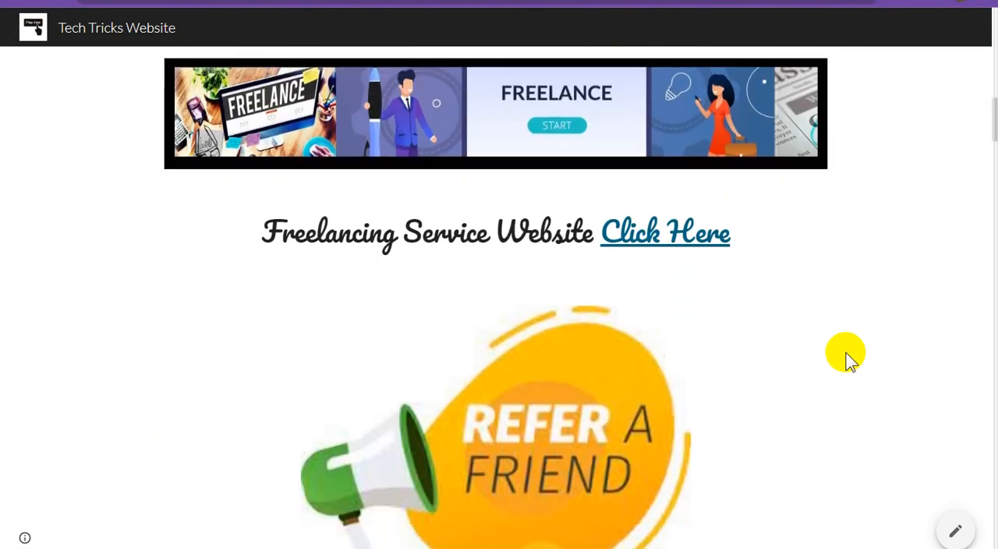
pyautogui.scroll(-14, 850, 359)
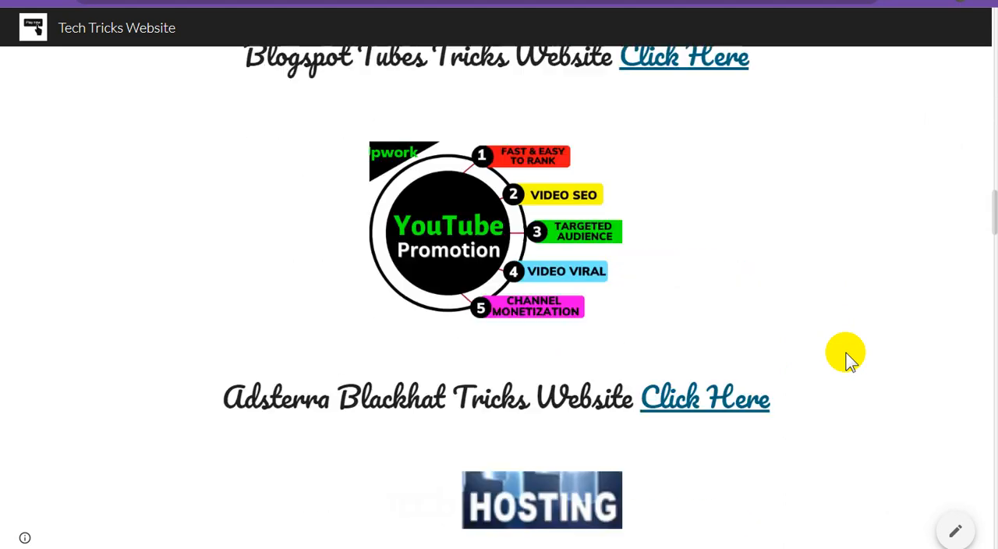
pyautogui.scroll(-12, 850, 359)
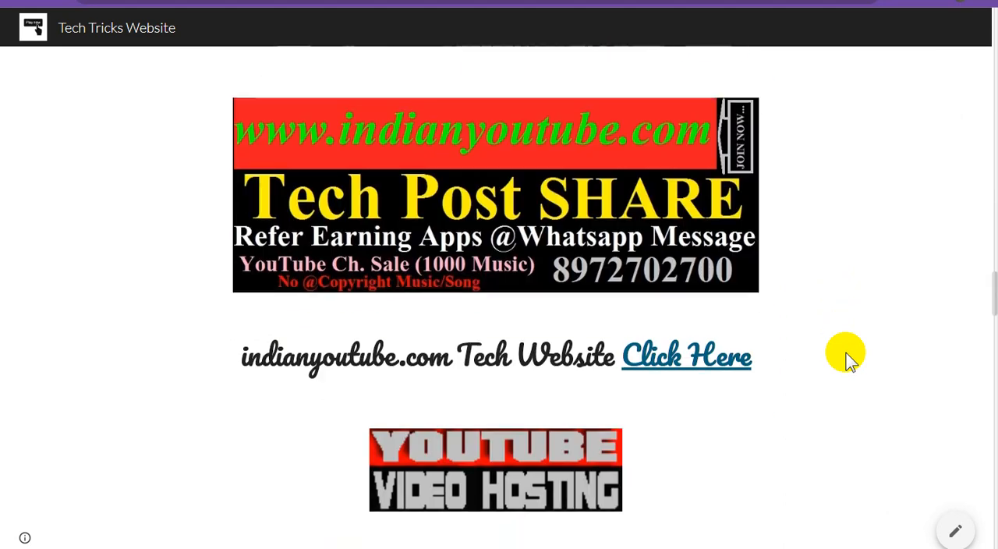
pyautogui.scroll(-13, 850, 358)
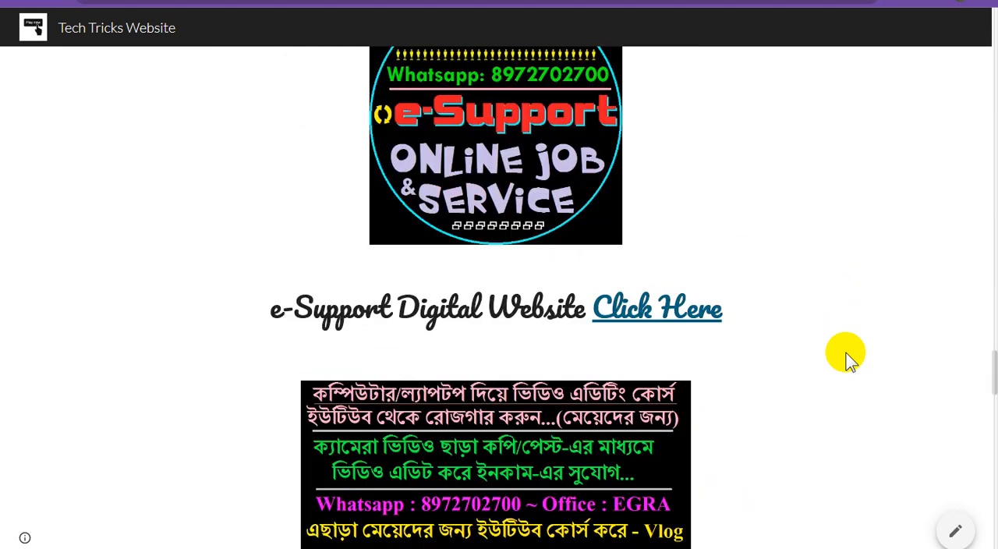
pyautogui.scroll(-14, 850, 359)
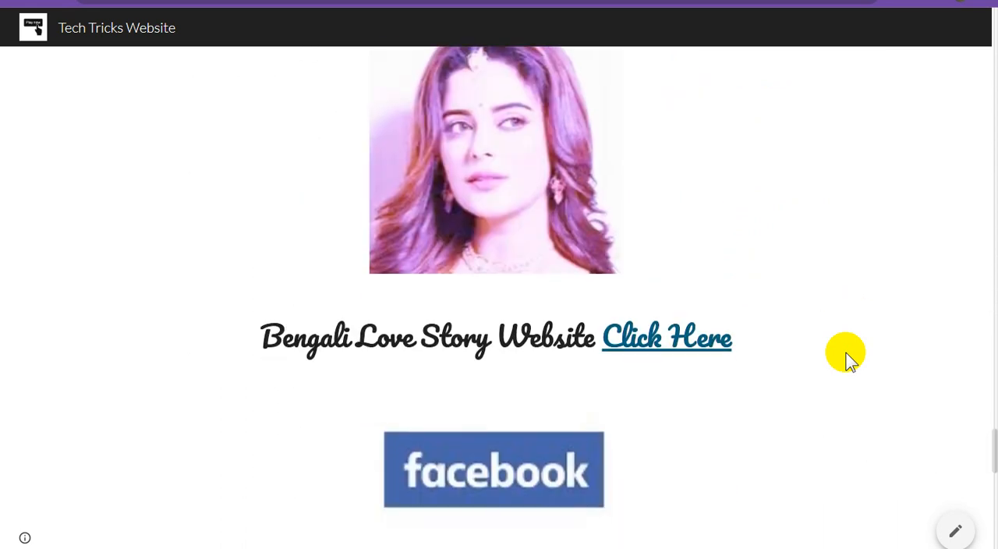
pyautogui.scroll(-10, 850, 359)
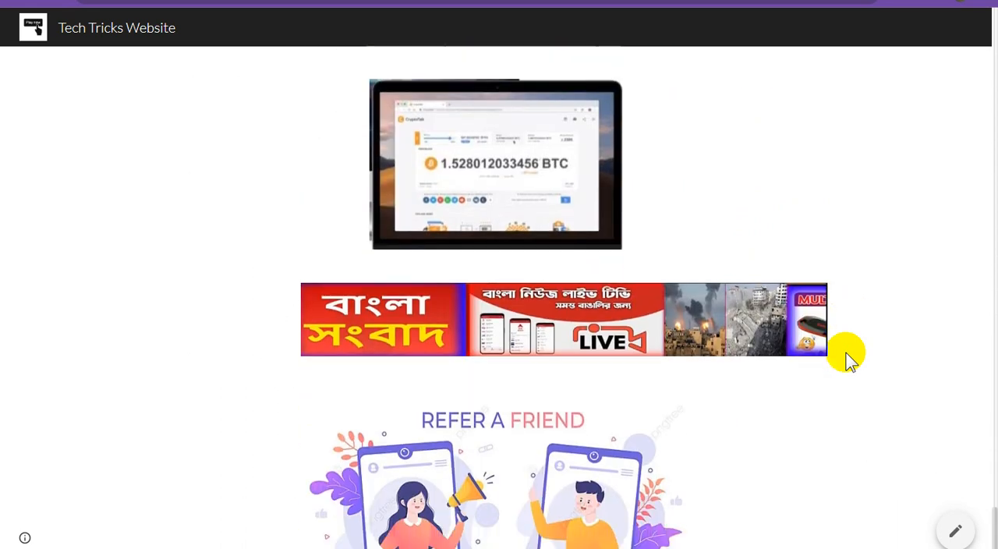
pyautogui.scroll(6, 850, 359)
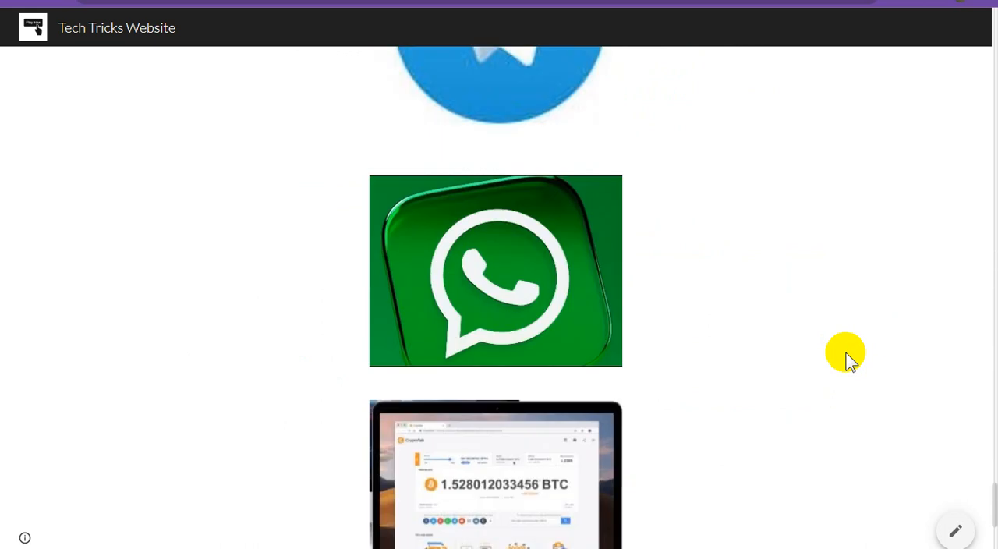
pyautogui.scroll(3, 850, 359)
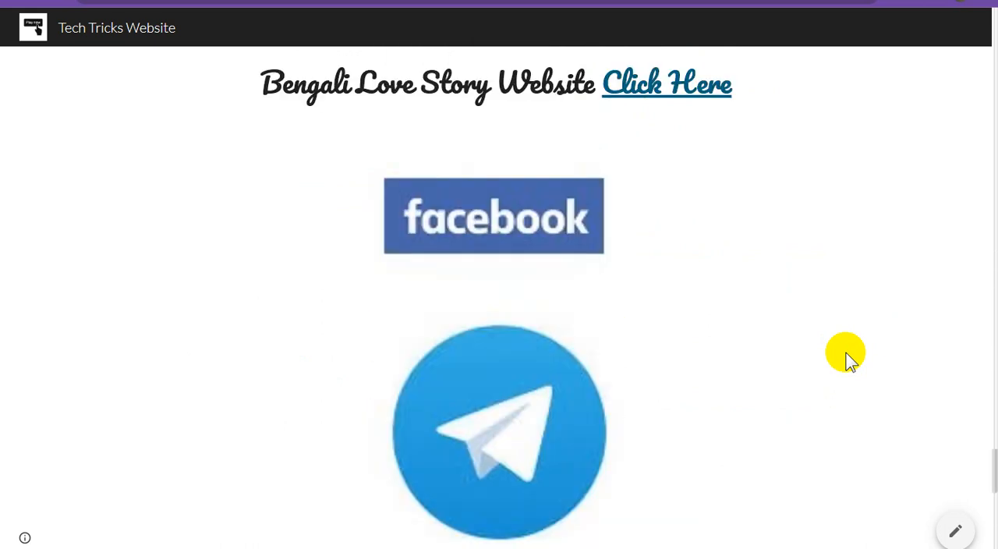